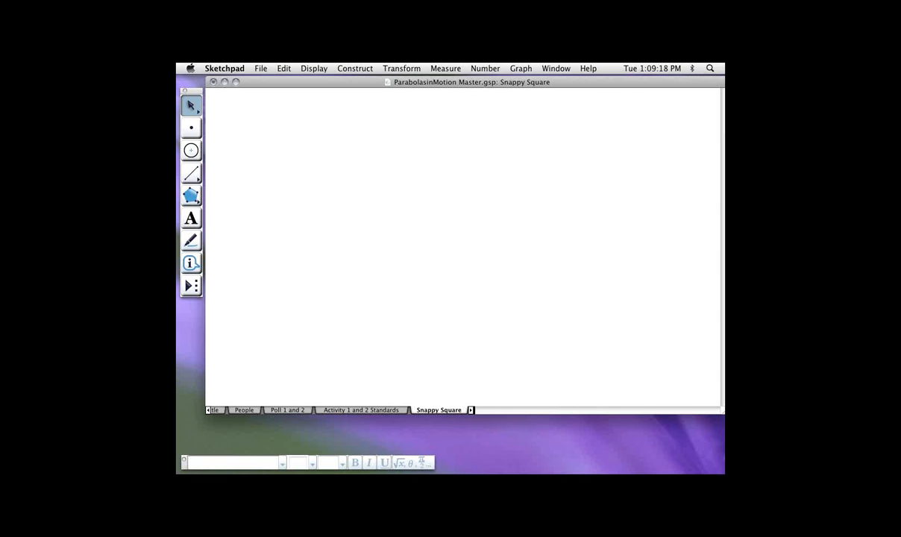
Show the coordinate grid on the Snappy Square page and turn on point snapping
left_click(520, 68)
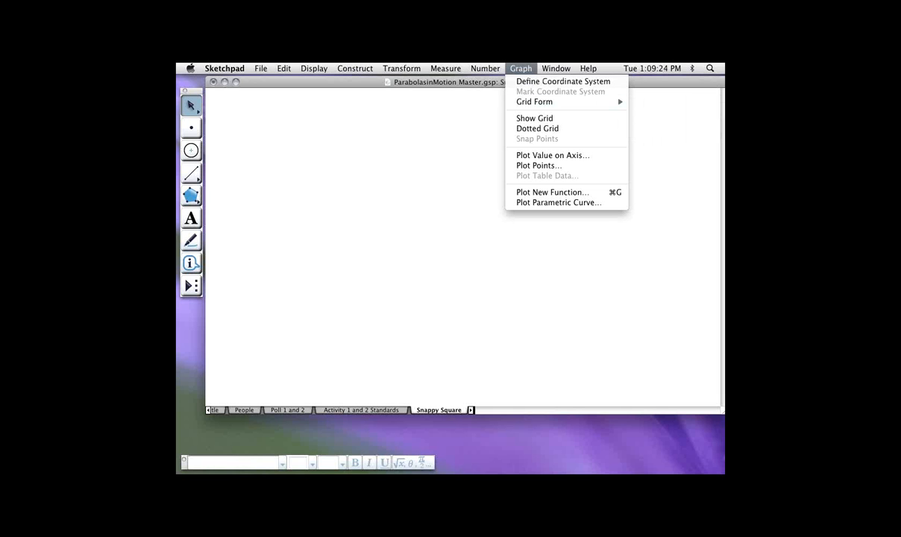
left_click(534, 118)
left_click(521, 68)
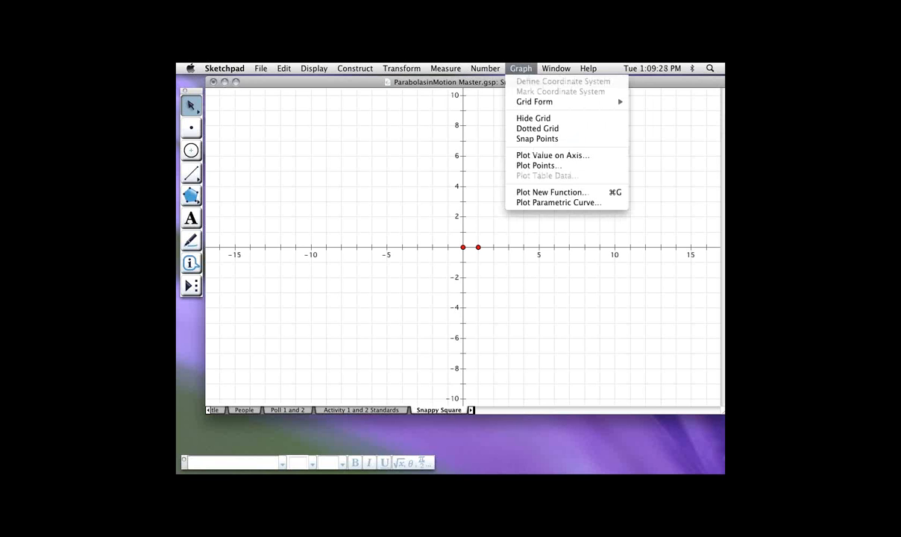
left_click(537, 138)
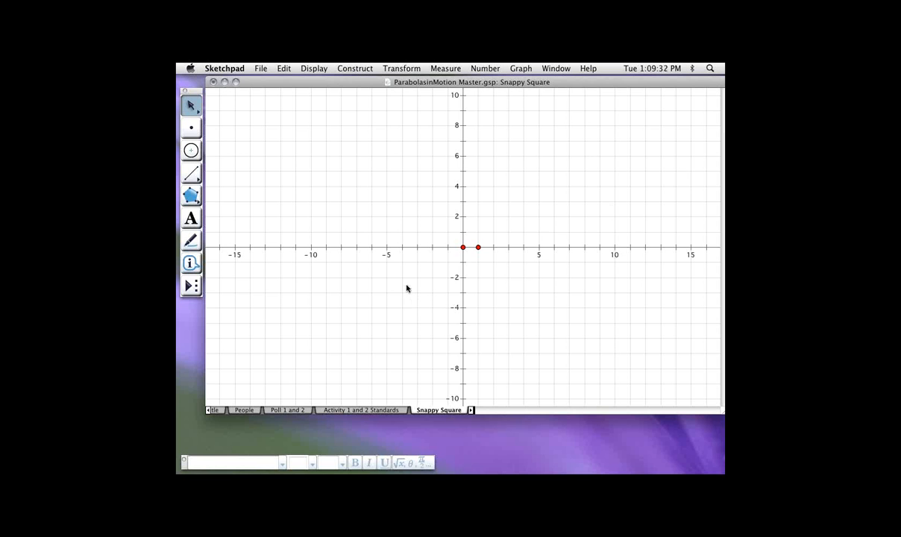
Construct a square with the 4/Square by Edge custom tool, using (-13, -8) and (-15, -8) as its lower vertices
left_click(191, 285)
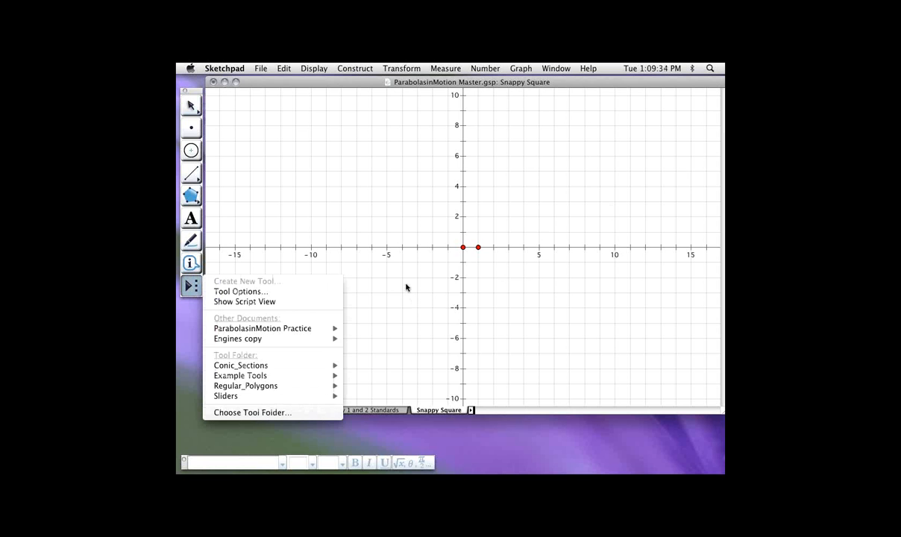
mouse_move(453, 393)
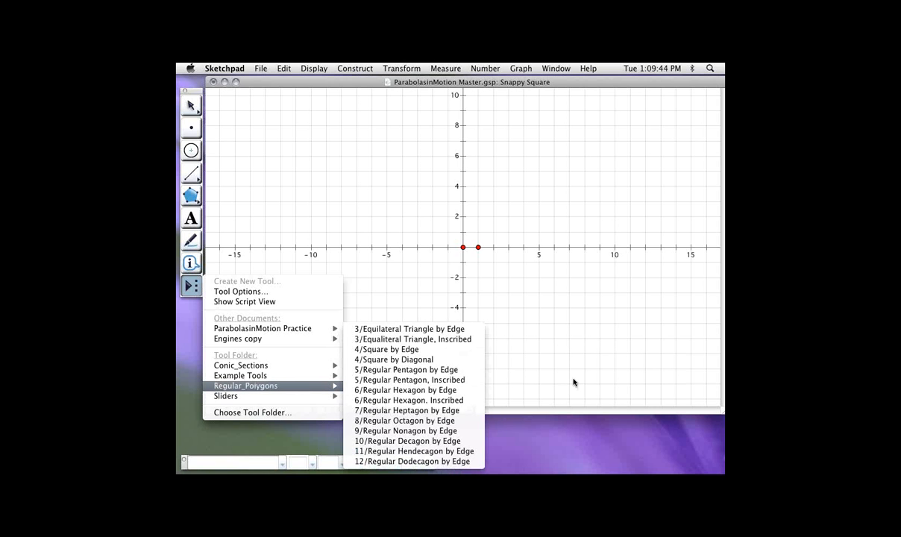
key("Return")
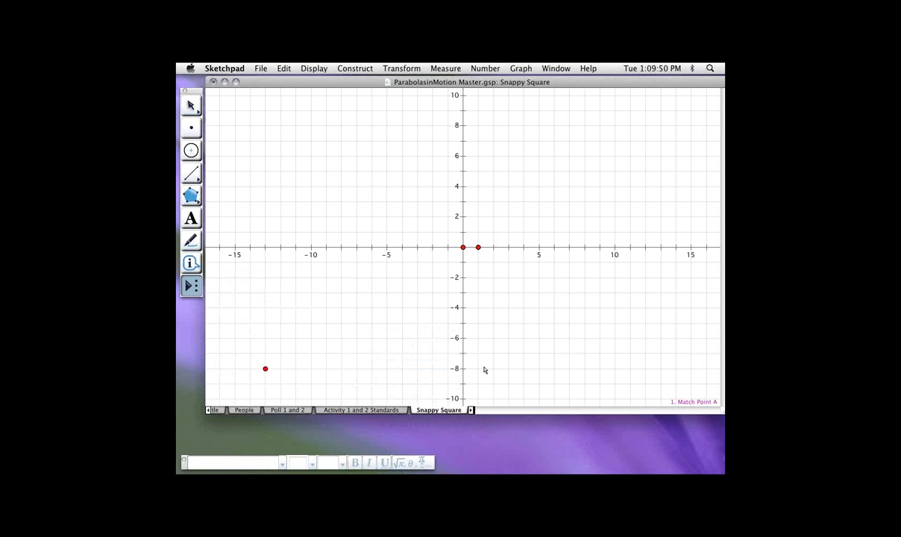
left_click(483, 369)
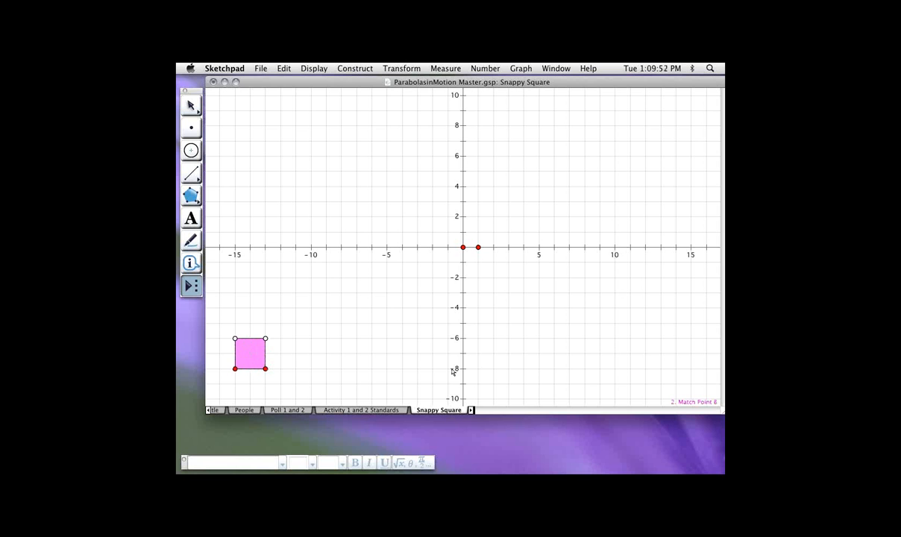
left_click(452, 371)
key("Escape")
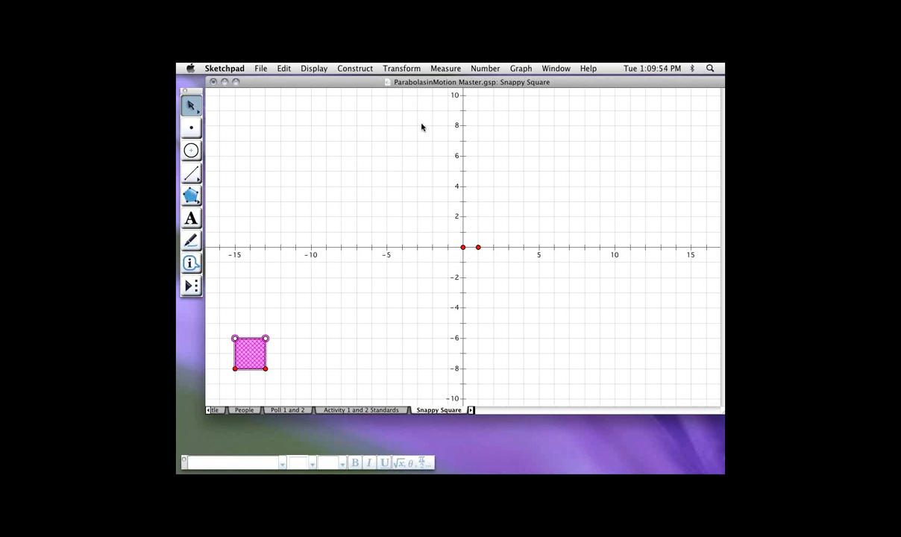
key("Escape")
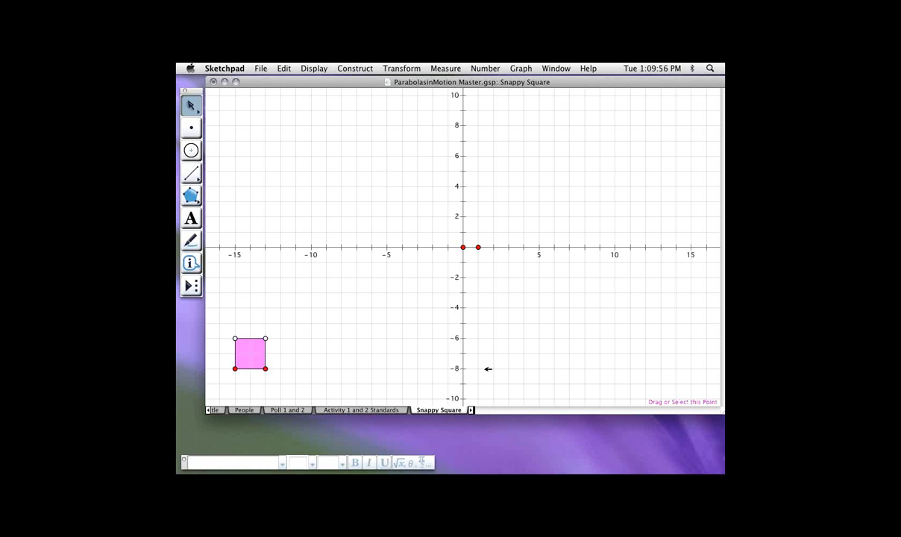
Enlarge the square to 3 grid units per side and shift the coordinate origin 10 units left and 4 units down
mouse_move(492, 369)
left_mouse_down()
mouse_move(528, 368)
mouse_move(473, 369)
mouse_move(529, 370)
mouse_move(474, 370)
mouse_move(505, 372)
left_mouse_up()
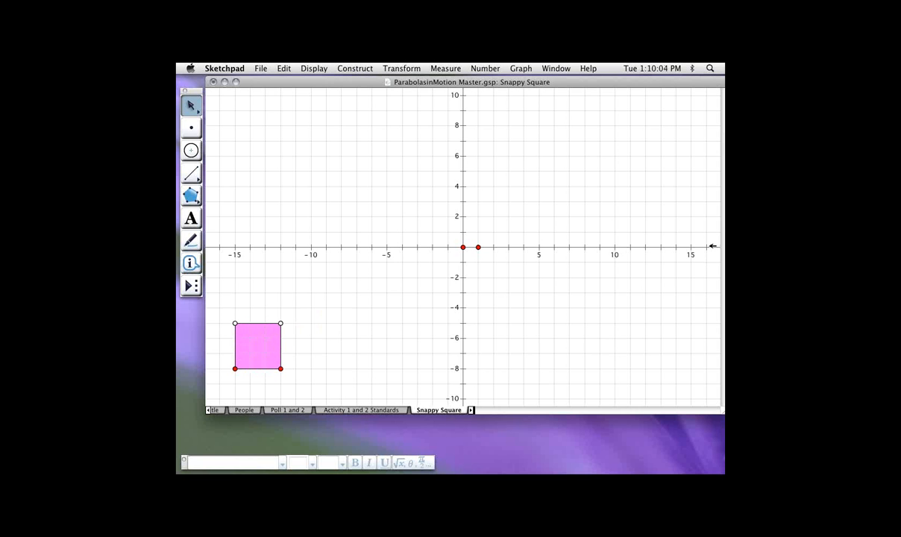
left_click_drag(713, 246, 563, 303)
left_click(570, 330)
Color the square's two lower vertices blue
left_click(280, 368)
left_click(235, 369)
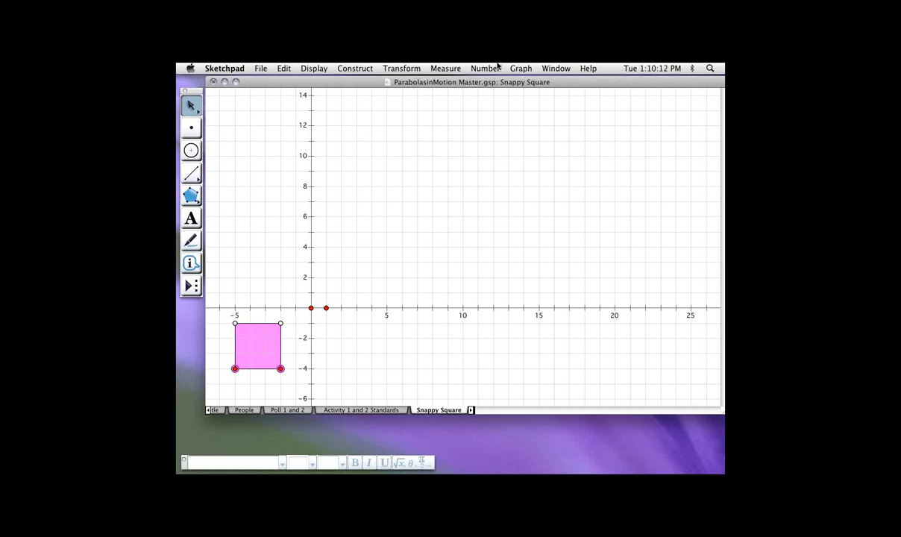
left_click(314, 67)
mouse_move(339, 102)
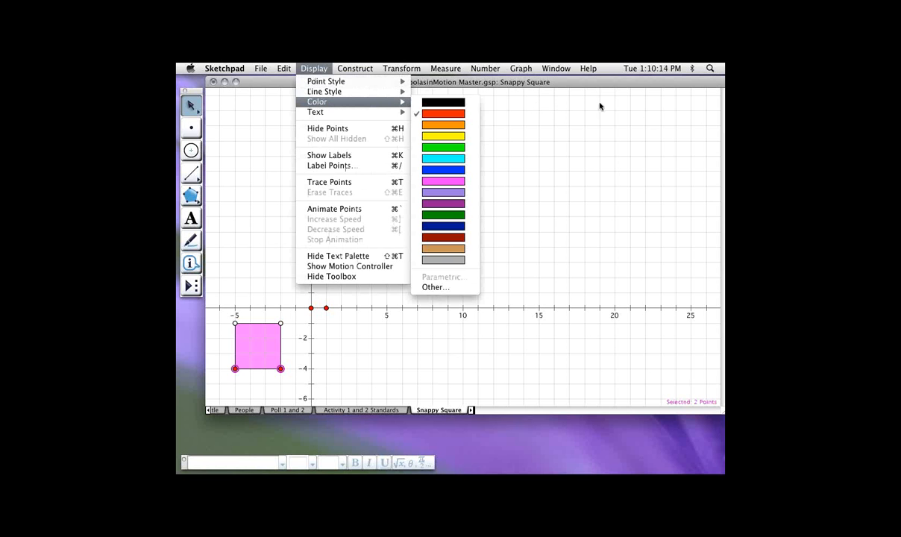
left_click(443, 170)
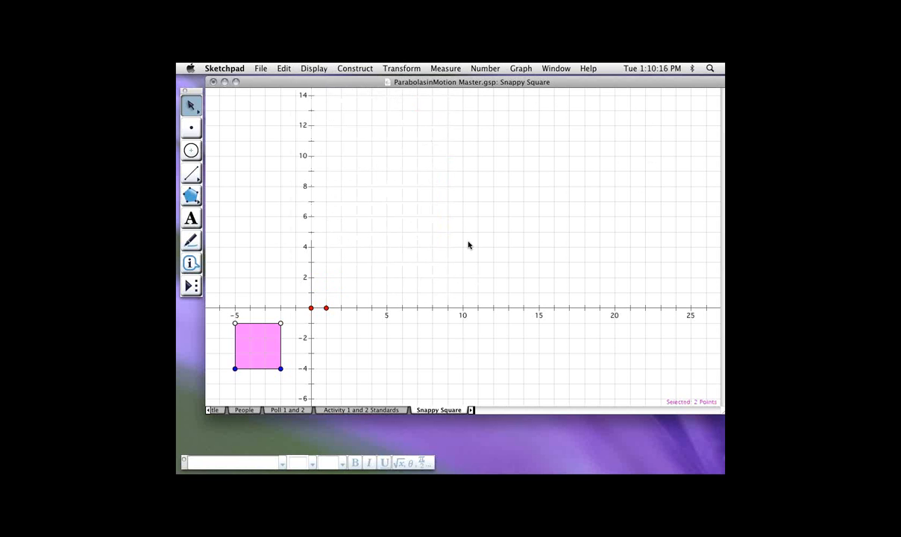
Change the color of the square's interior to cyan
left_click(268, 345)
left_click(314, 68)
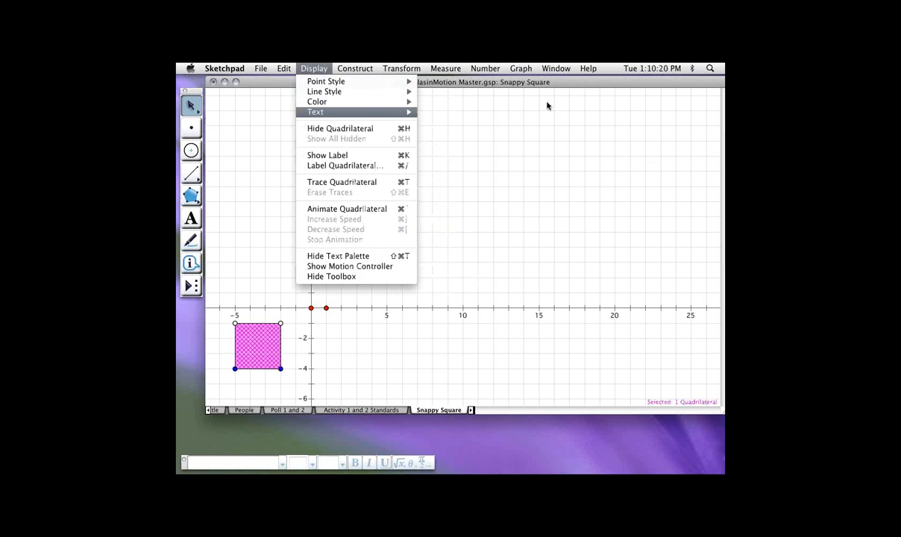
left_click(533, 101)
left_click(313, 68)
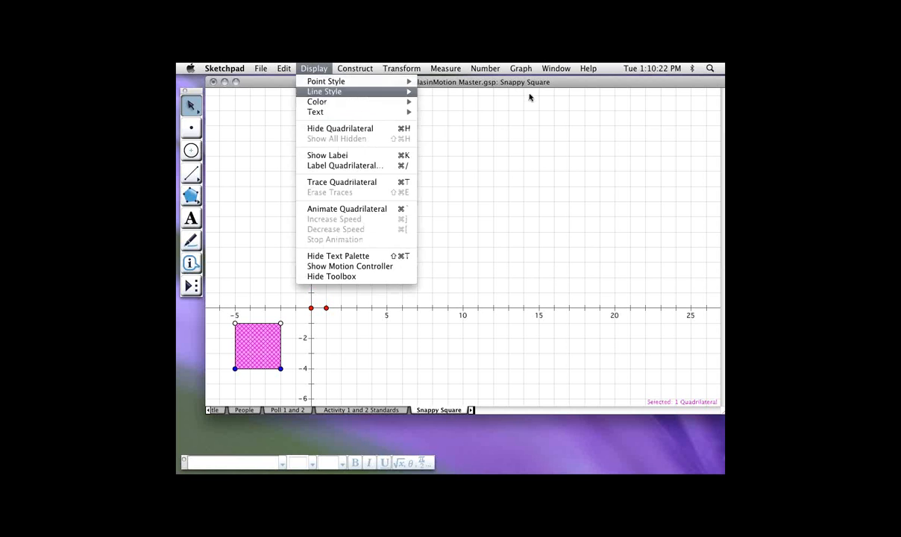
mouse_move(325, 102)
left_click(450, 169)
left_click(440, 140)
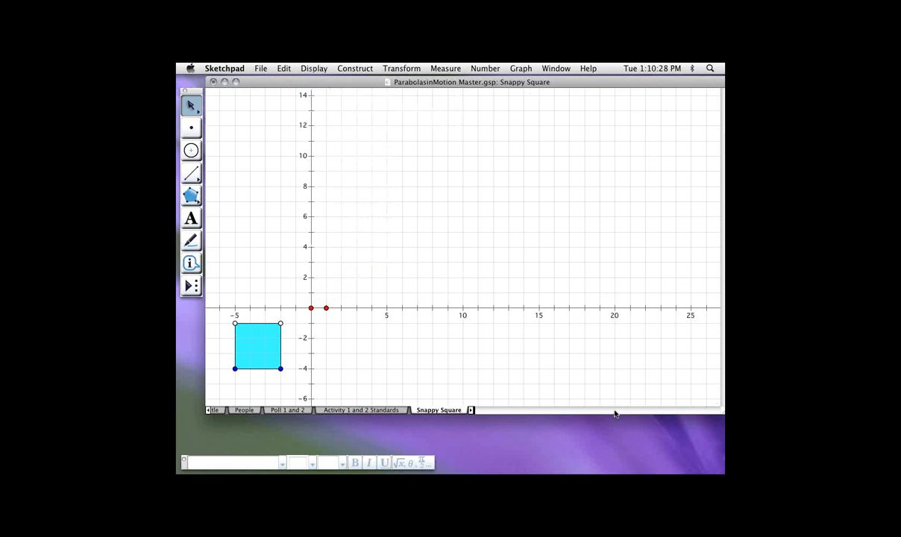
Look at the Activity 1 and 2 Standards page and return to the Snappy Square page
key("Page_Up")
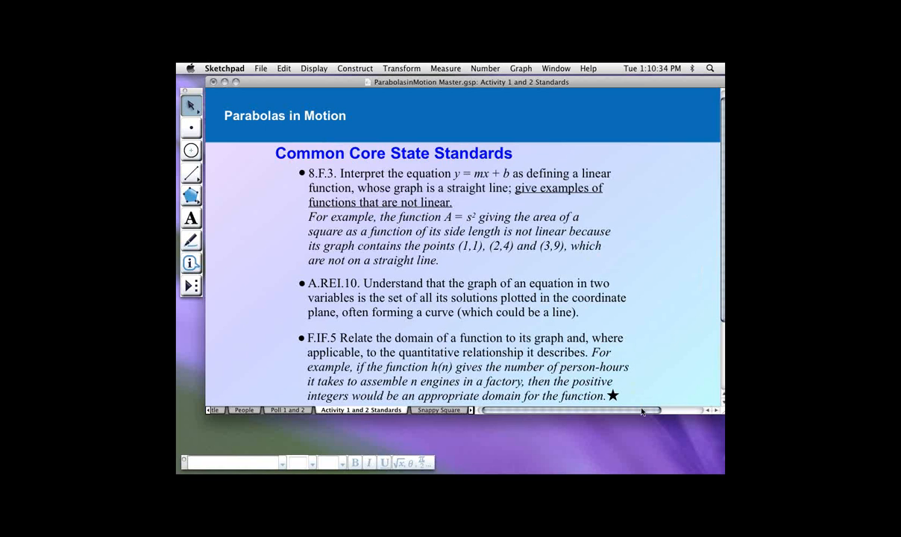
key("Page_Down")
Measure the length of the square's lower edge
left_click(484, 371)
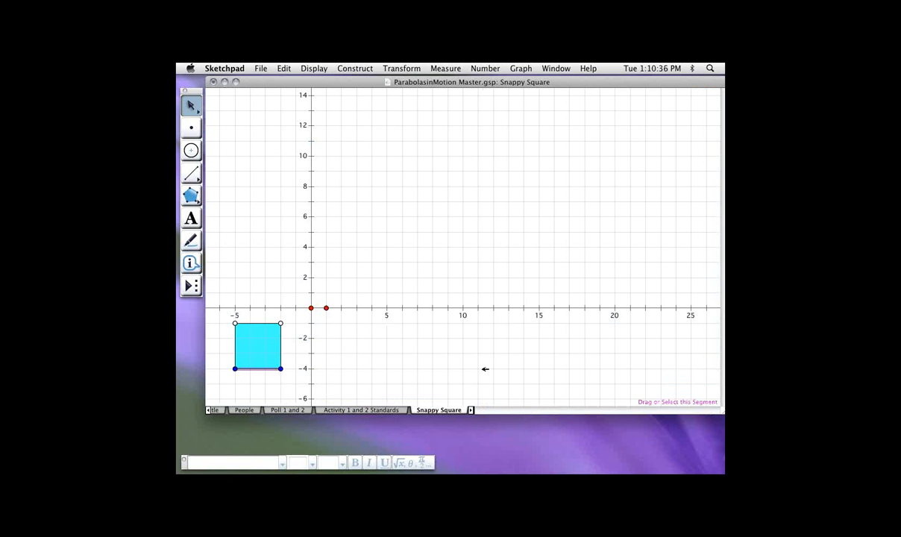
left_click(661, 67)
left_click(663, 82)
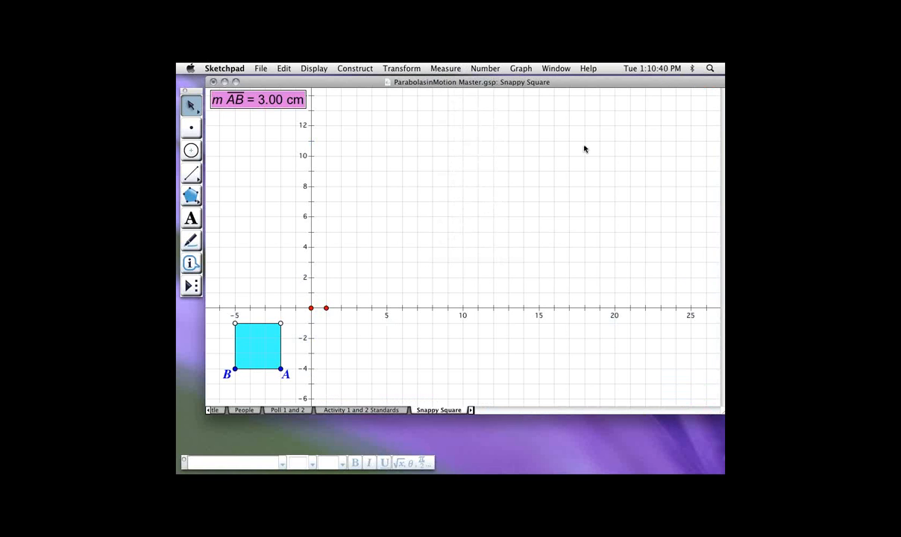
left_click(547, 137)
Measure the area of the square's interior
left_click(470, 344)
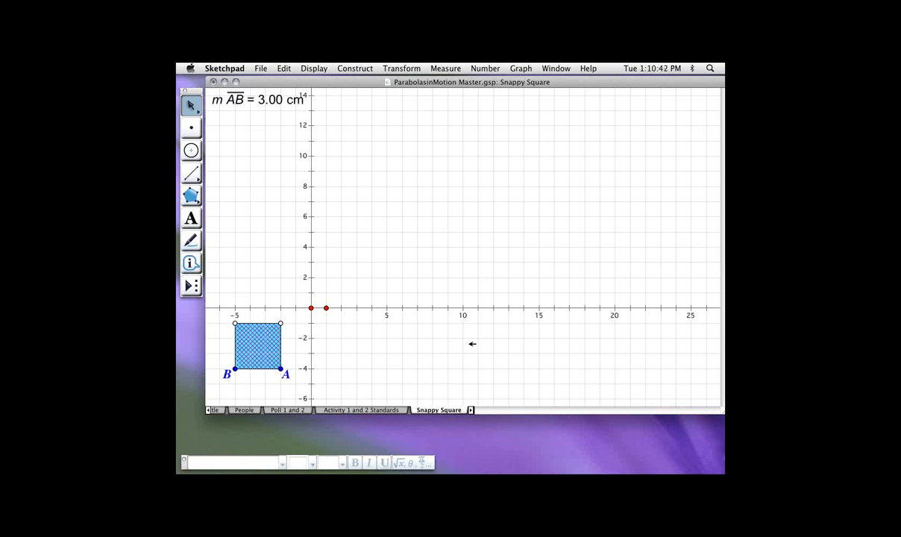
left_click(661, 67)
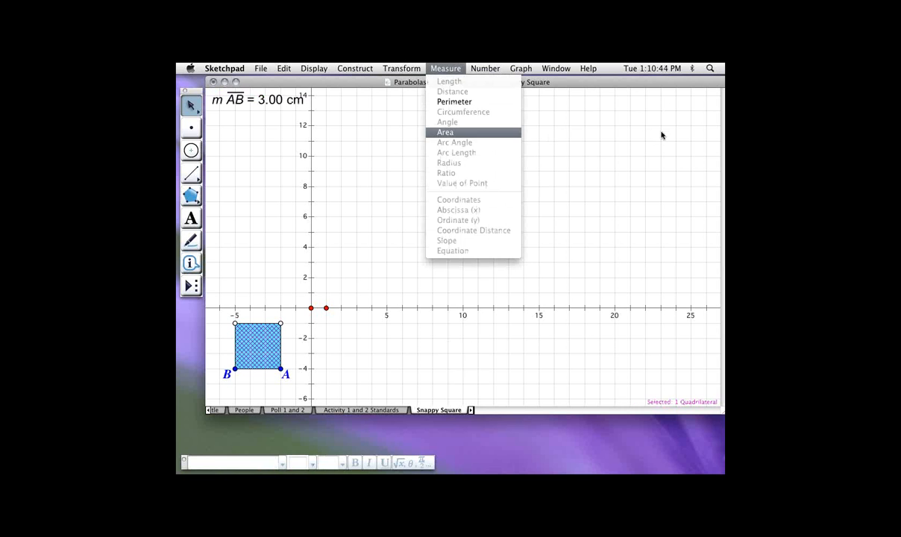
left_click(661, 132)
left_click(587, 166)
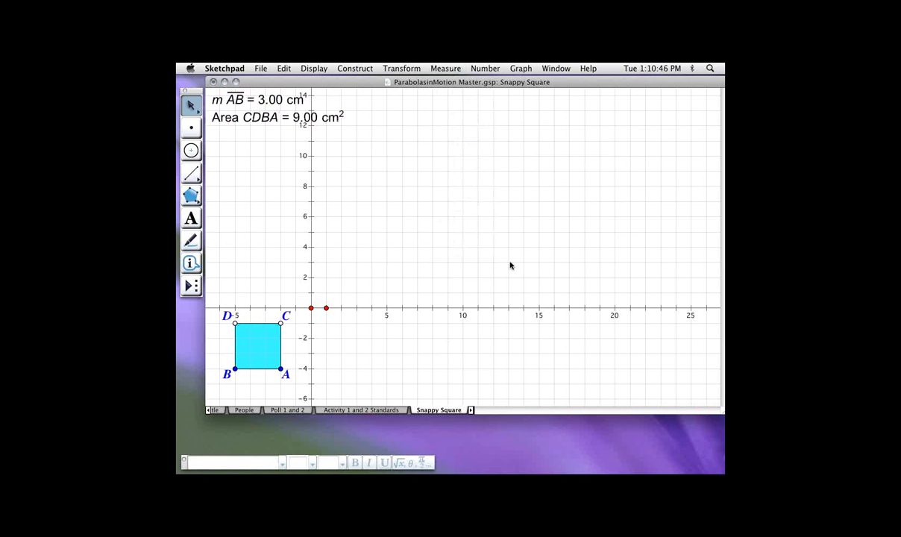
Resize the square to a 2 cm side and tabulate its side length and area measurements
mouse_move(503, 368)
left_mouse_down()
mouse_move(572, 367)
mouse_move(474, 364)
mouse_move(589, 362)
mouse_move(475, 368)
mouse_move(484, 368)
left_mouse_up()
left_click(572, 253)
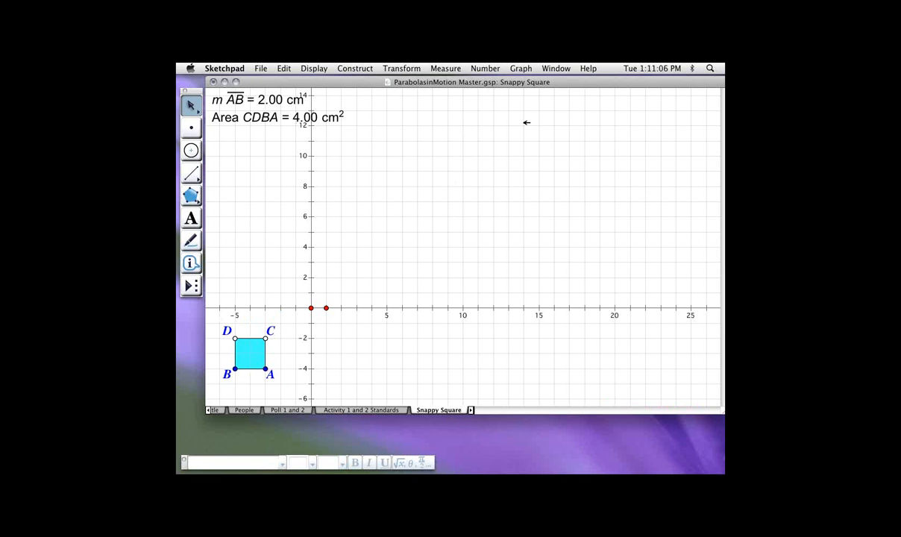
left_click(497, 99)
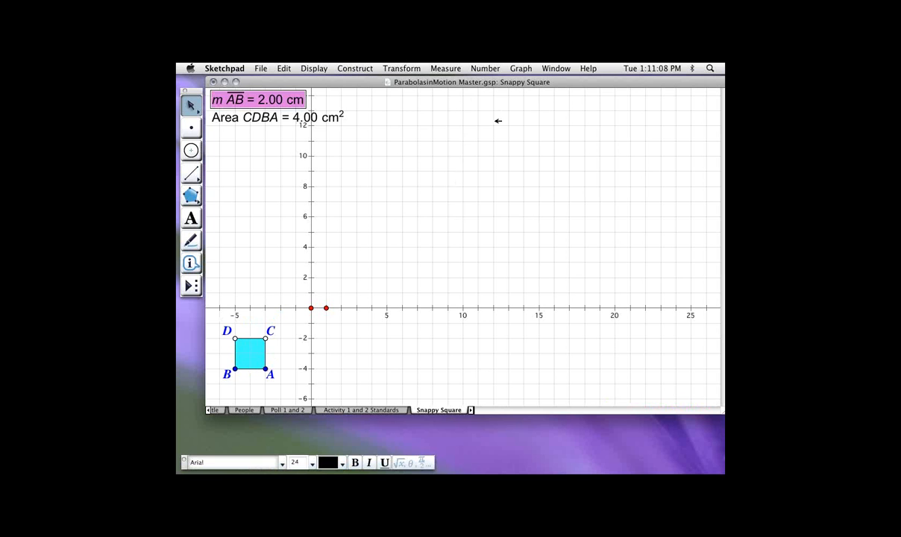
left_click(497, 120)
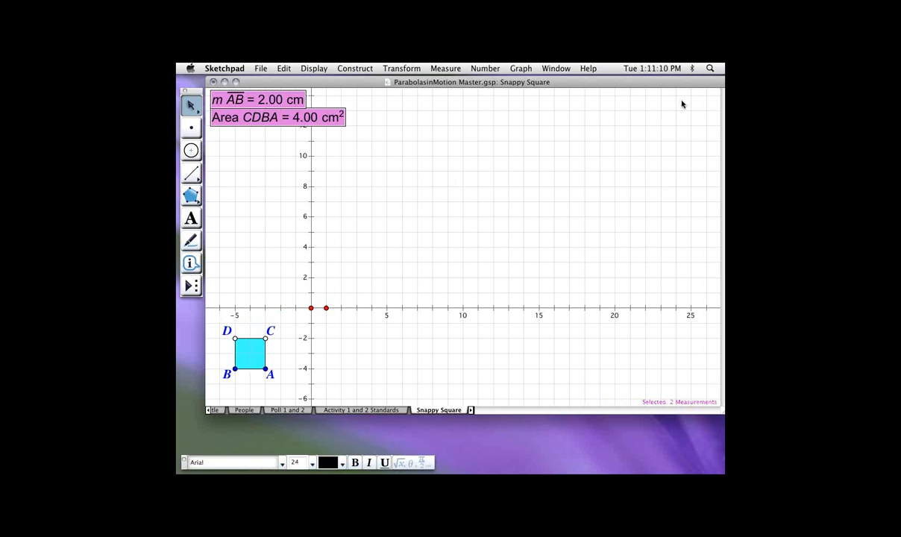
left_click(485, 68)
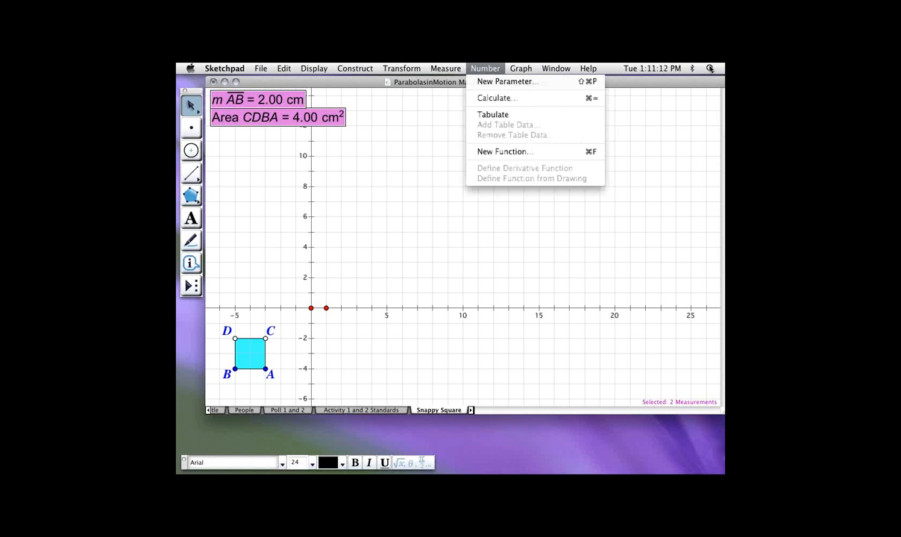
left_click(522, 115)
left_click(519, 353)
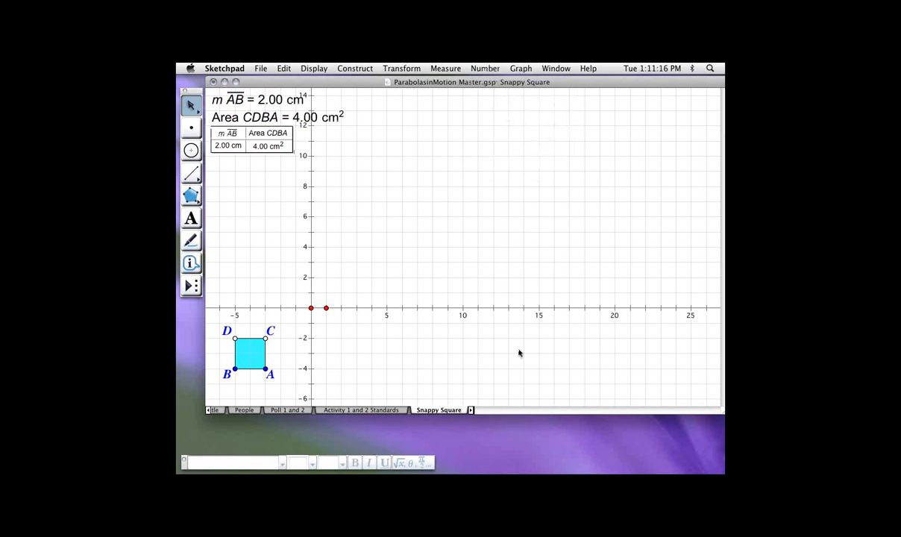
Record table rows for side lengths of 2, 1, 3, 4 and 5 cm, resizing the square at vertex A between entries
double_click(477, 149)
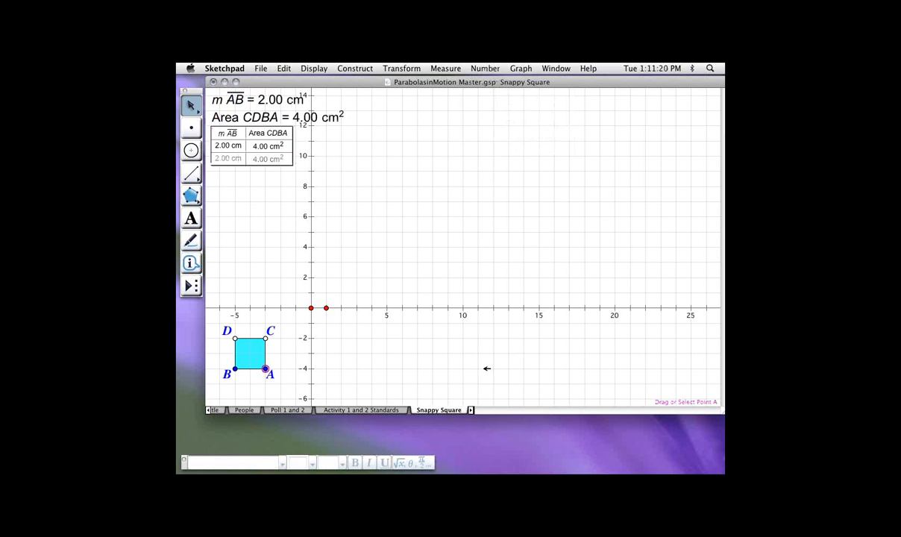
left_click_drag(486, 369, 475, 369)
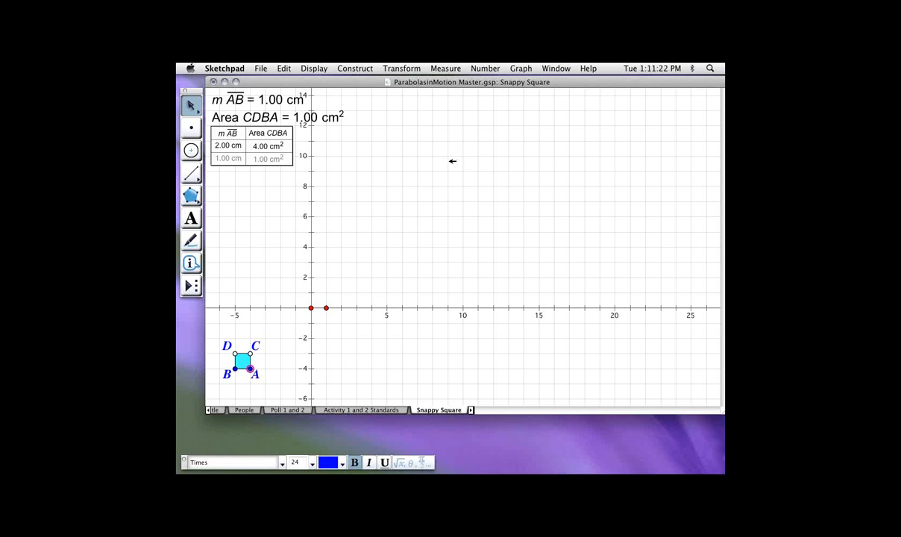
double_click(478, 155)
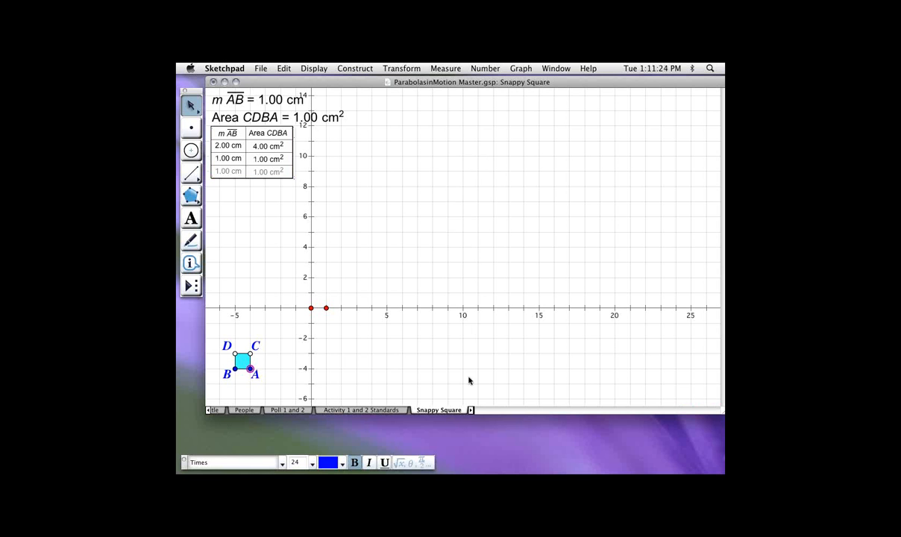
left_click_drag(472, 369, 498, 370)
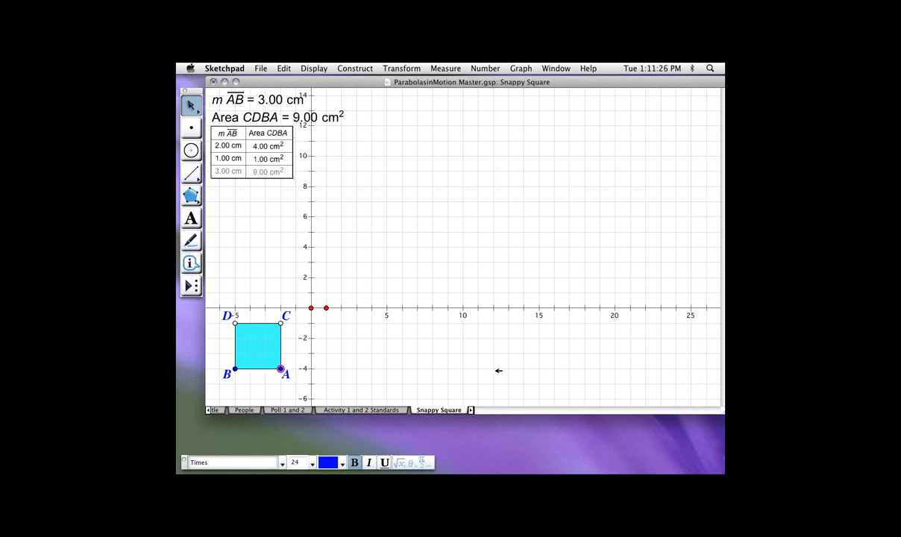
double_click(486, 156)
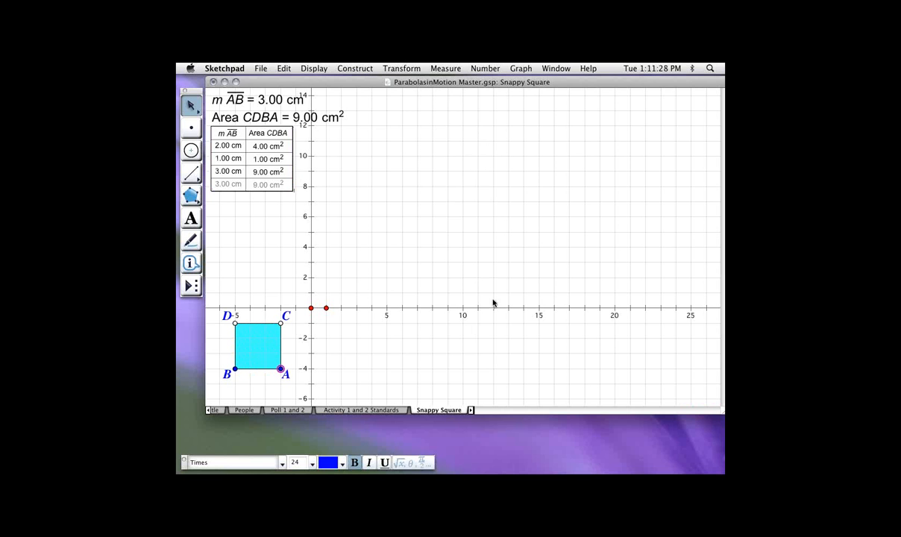
mouse_move(504, 367)
left_mouse_down()
mouse_move(532, 369)
mouse_move(521, 370)
left_mouse_up()
key("super+e")
left_click_drag(515, 370, 531, 377)
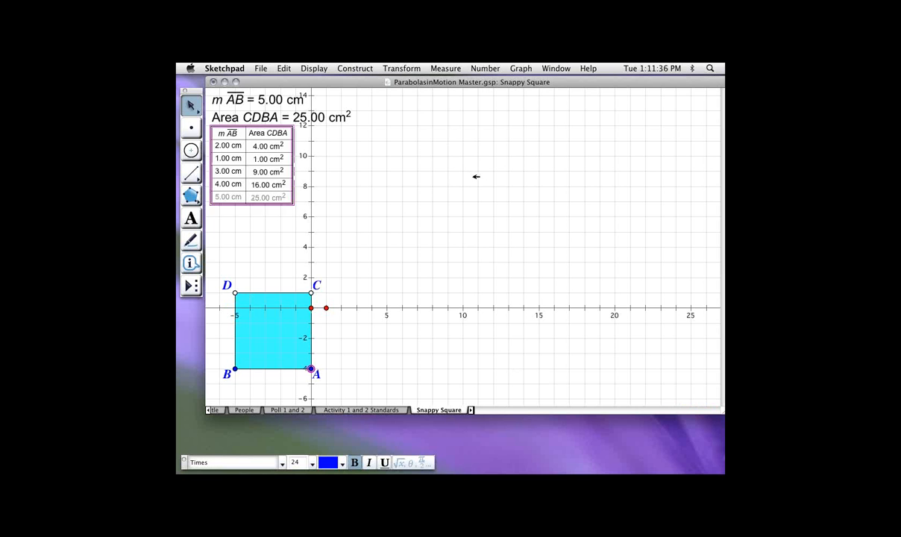
key("super+e")
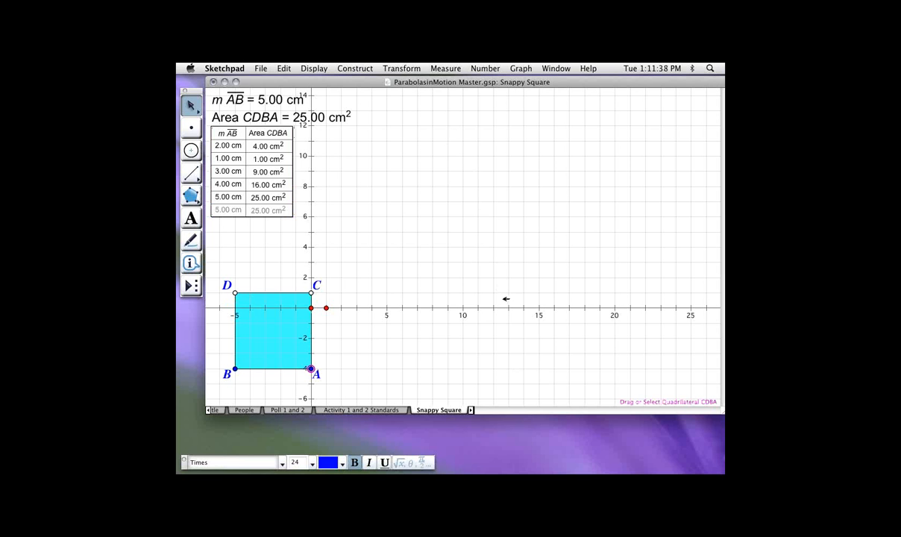
Move the square so its lower edge lies on the x-axis from -6 to -1 and deselect it
left_click_drag(505, 298, 491, 233)
left_click(529, 239)
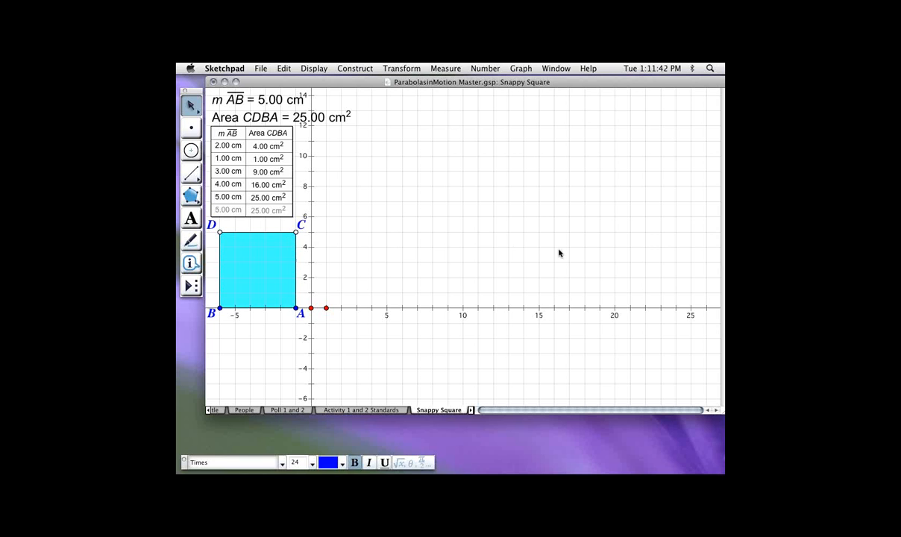
Shift the x-axis down the sketch until the visible y-axis reaches 18, and deselect it
left_click_drag(573, 321, 572, 347)
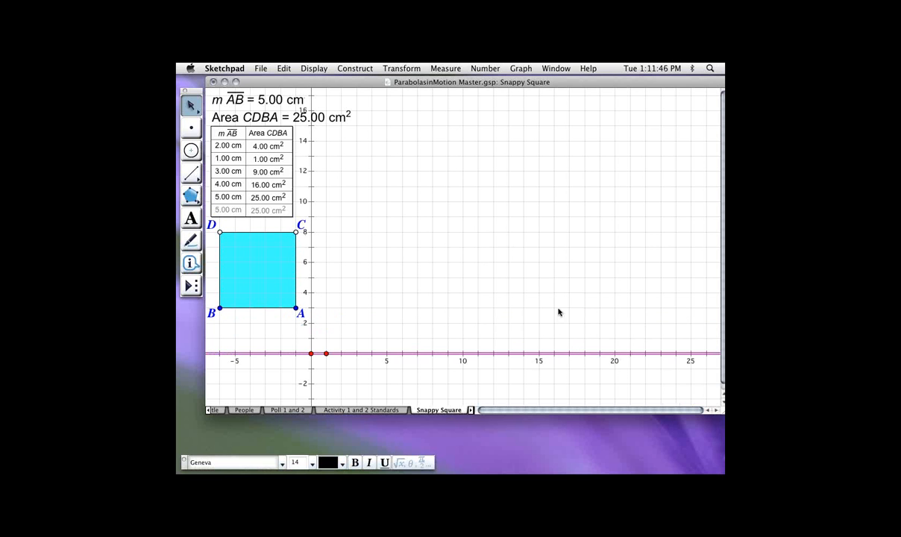
left_click_drag(570, 353, 571, 368)
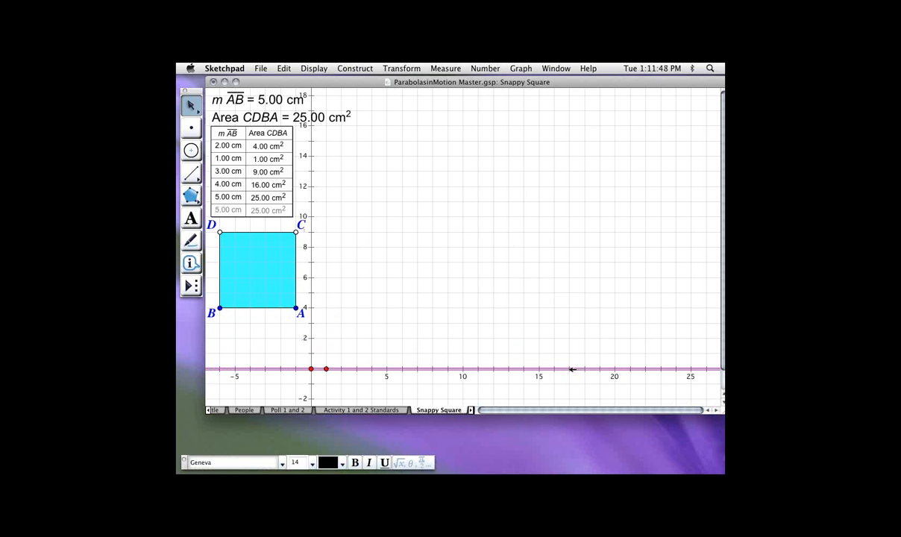
left_click(557, 321)
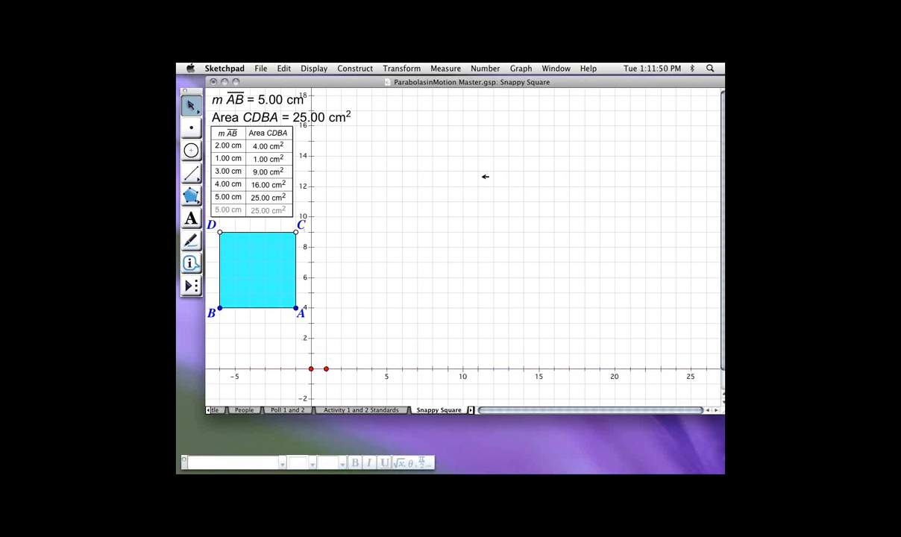
Plot the table data in rectangular coordinates with m AB as x and Area CDBA as y, and deselect the plotted points
left_click(268, 177)
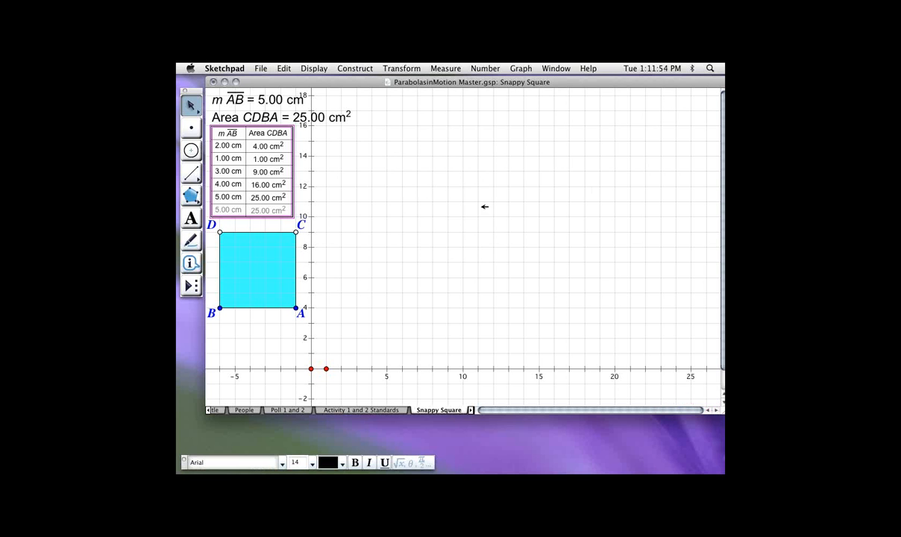
left_click(520, 68)
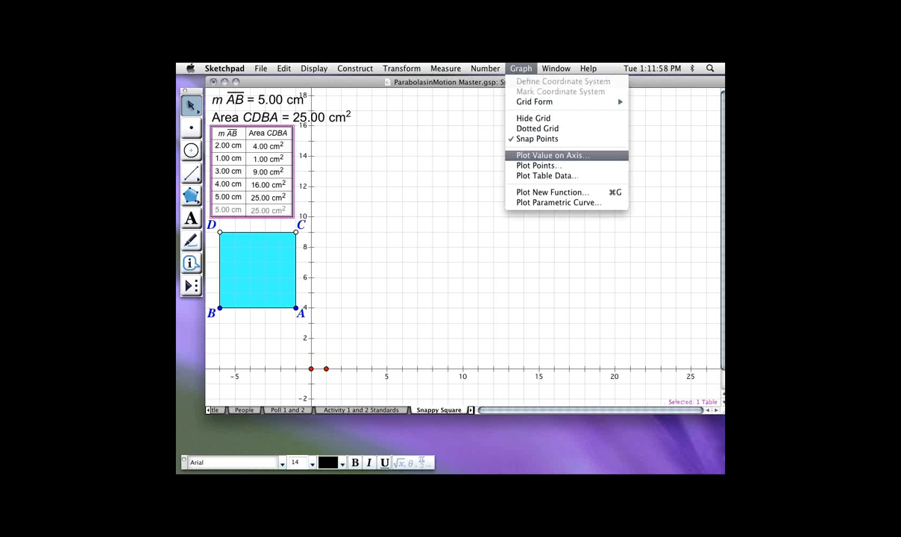
left_click(547, 175)
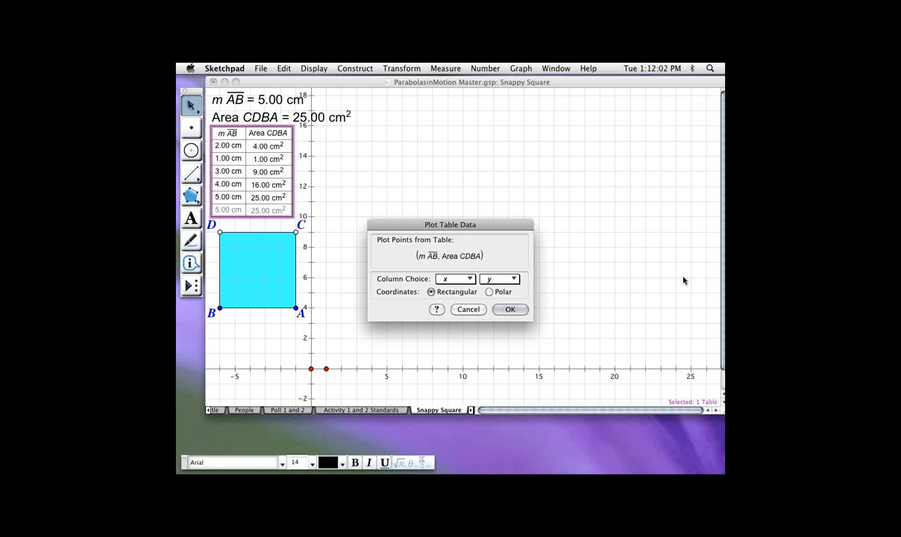
left_click(455, 279)
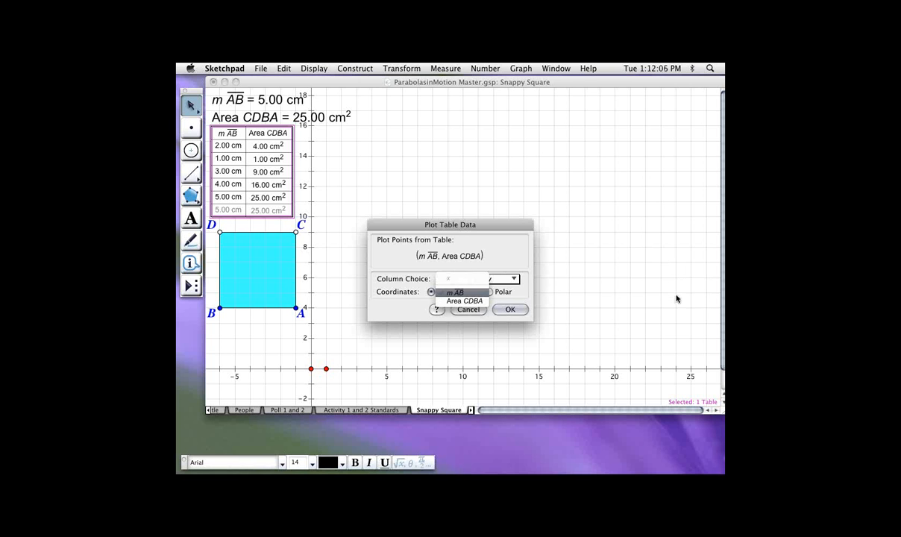
left_click(455, 292)
left_click(496, 279)
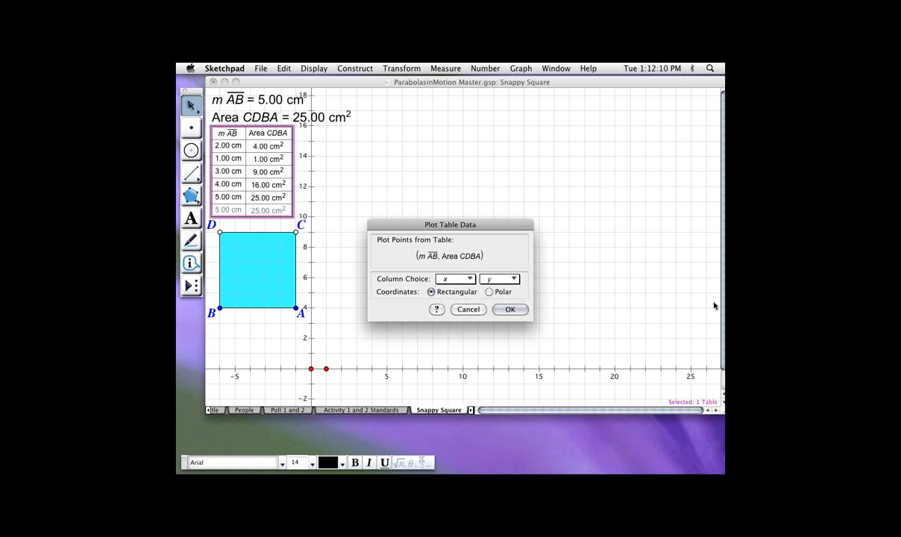
left_click(510, 310)
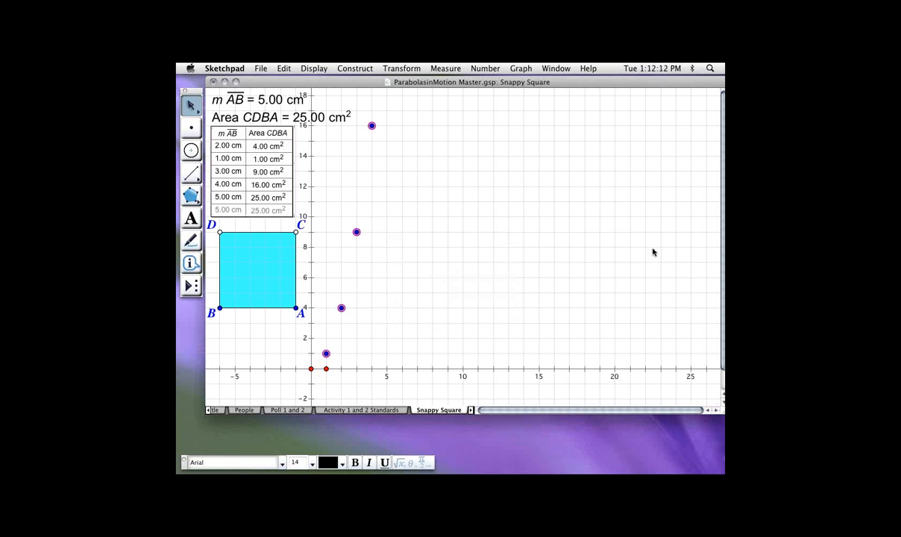
left_click(611, 226)
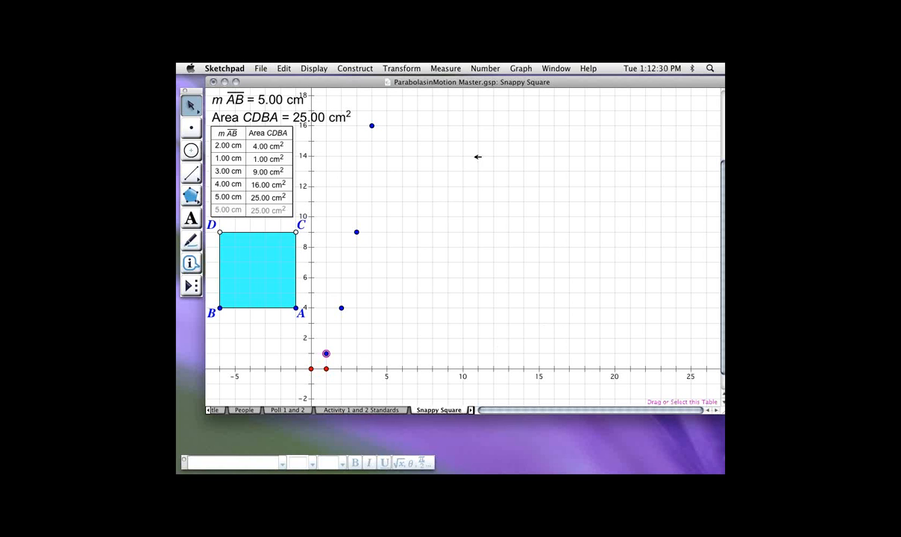
left_click(561, 301)
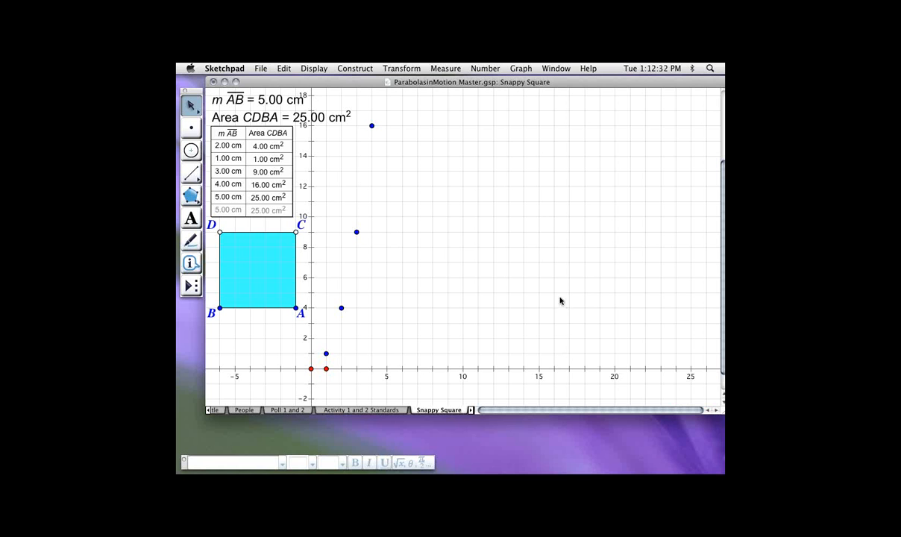
left_click(561, 305)
Move the square down so its lower edge sits at y = 2, and shift the table slightly lower
left_click_drag(490, 278, 485, 309)
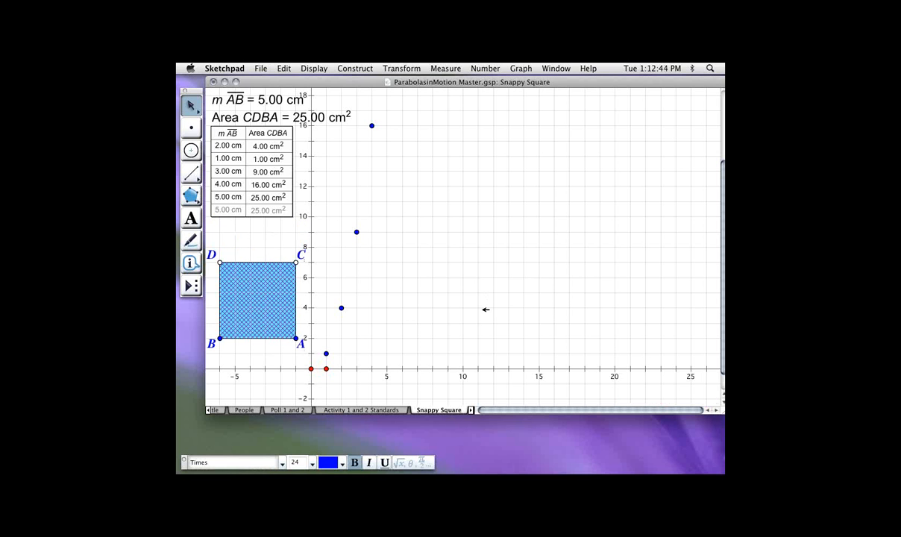
left_click(519, 337)
mouse_move(518, 337)
left_mouse_down()
mouse_move(460, 352)
mouse_move(468, 337)
mouse_move(522, 340)
left_mouse_up()
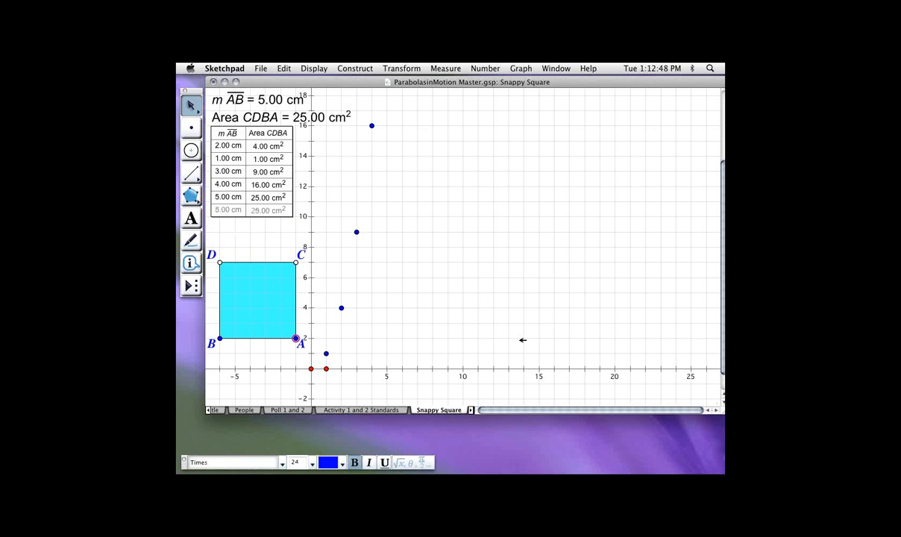
left_click(533, 362)
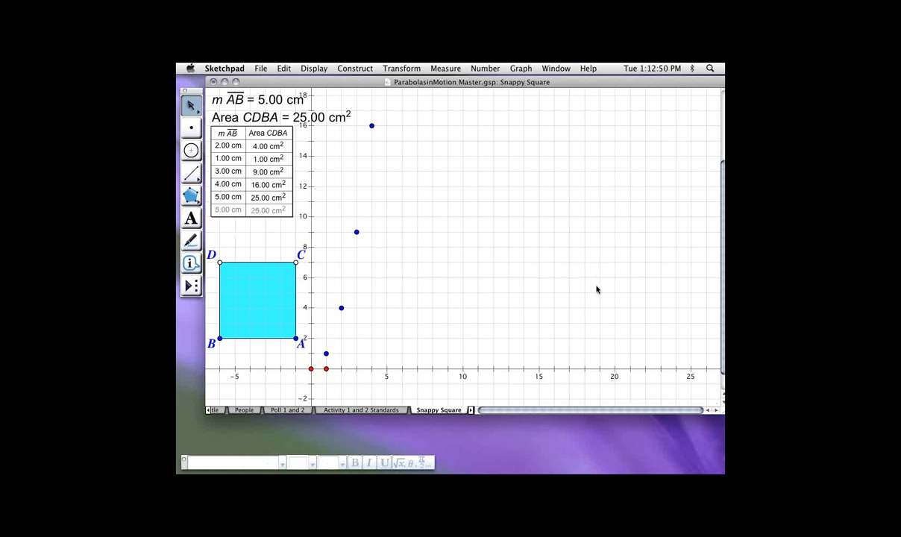
left_click_drag(507, 187, 507, 194)
left_click(584, 209)
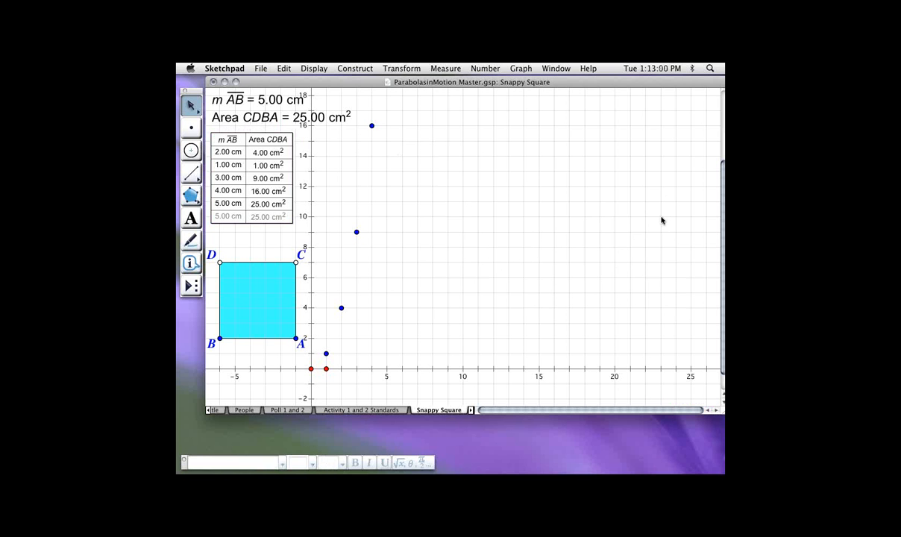
Turn off point snapping and shrink the square at vertex A to a side of about 4.12 cm
left_click(520, 68)
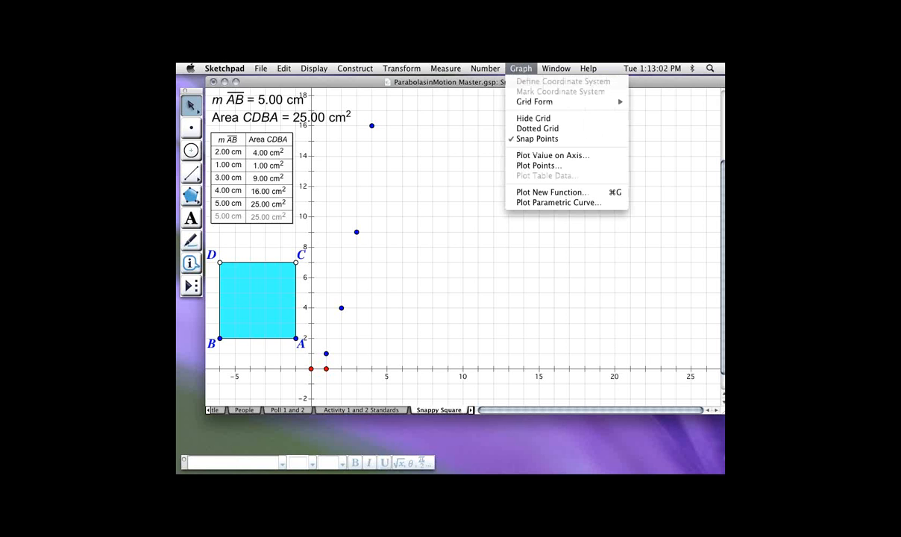
left_click(537, 139)
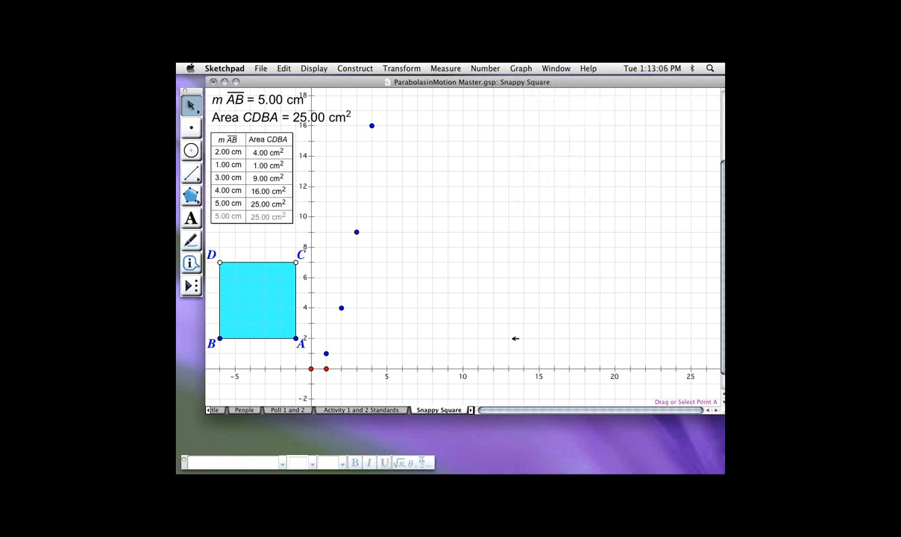
mouse_move(511, 337)
left_mouse_down()
mouse_move(459, 338)
mouse_move(502, 337)
left_mouse_up()
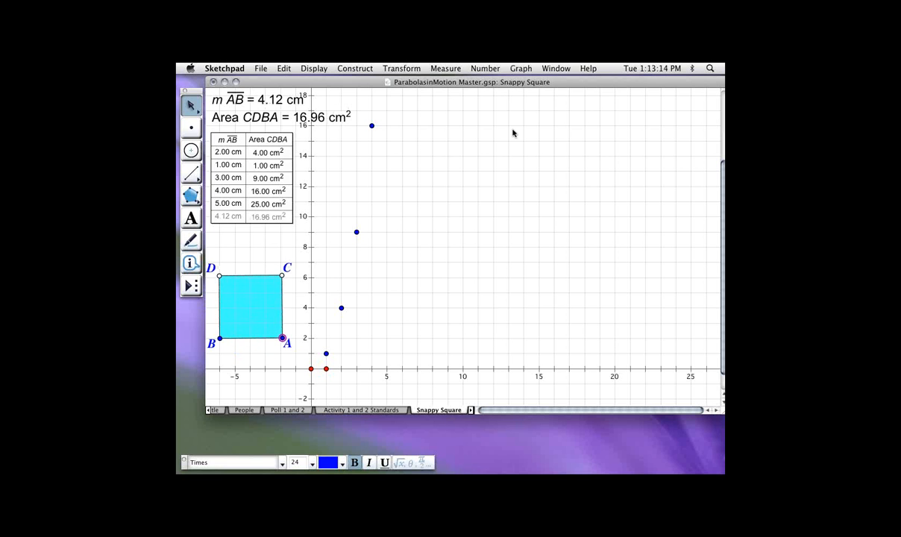
left_click(545, 262)
left_click(550, 179)
Plot the m AB and Area CDBA measurements as an (x, y) point
left_click(475, 97)
left_click(478, 117)
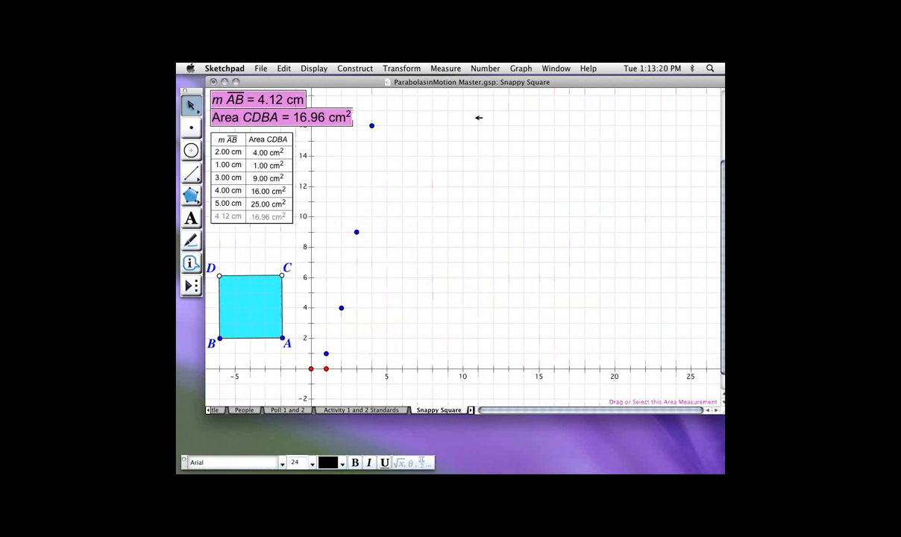
left_click(565, 165)
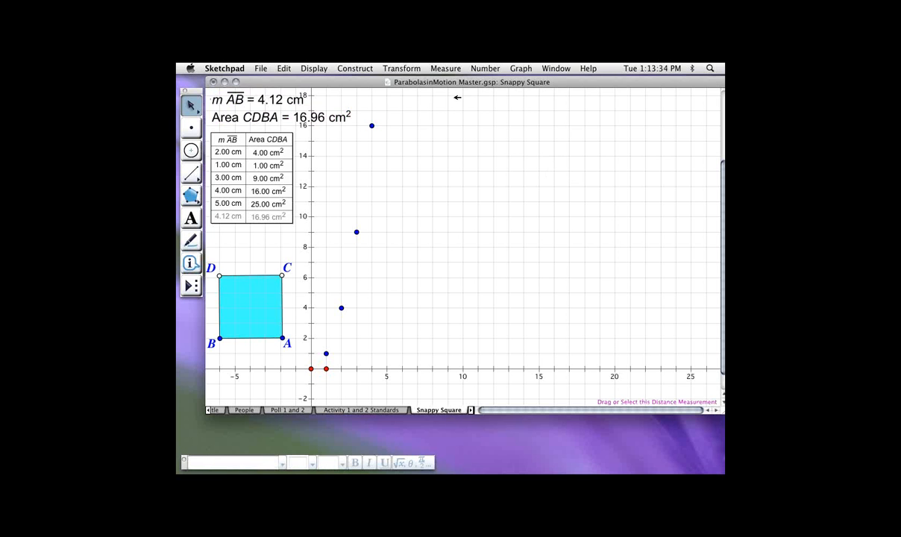
left_click(281, 100)
left_click(286, 118)
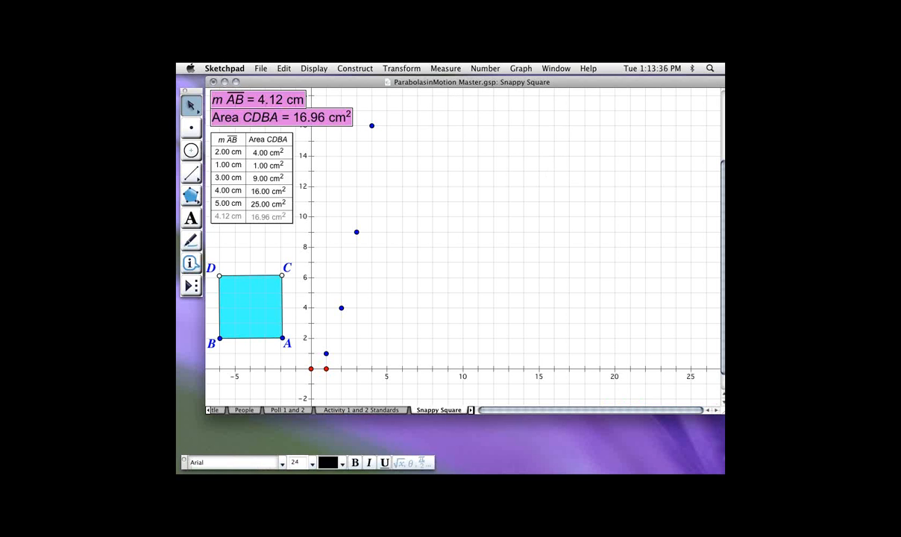
left_click(520, 68)
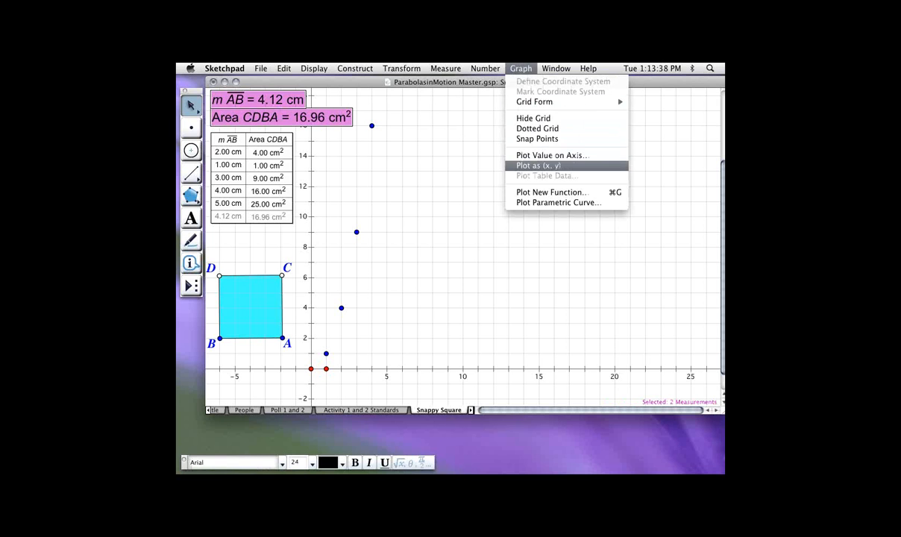
left_click(538, 166)
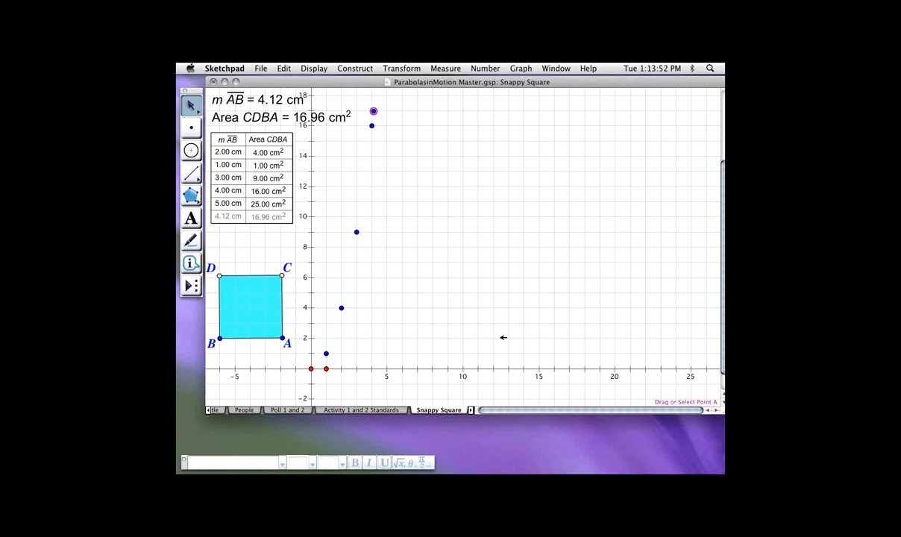
Shrink the square at vertex A to a side of about 3.24 cm and turn on tracing for vertex A and the plotted measurement point
mouse_move(501, 337)
left_mouse_down()
mouse_move(442, 339)
mouse_move(507, 336)
mouse_move(449, 337)
mouse_move(488, 329)
mouse_move(490, 338)
left_mouse_up()
left_click(579, 208)
left_click(284, 68)
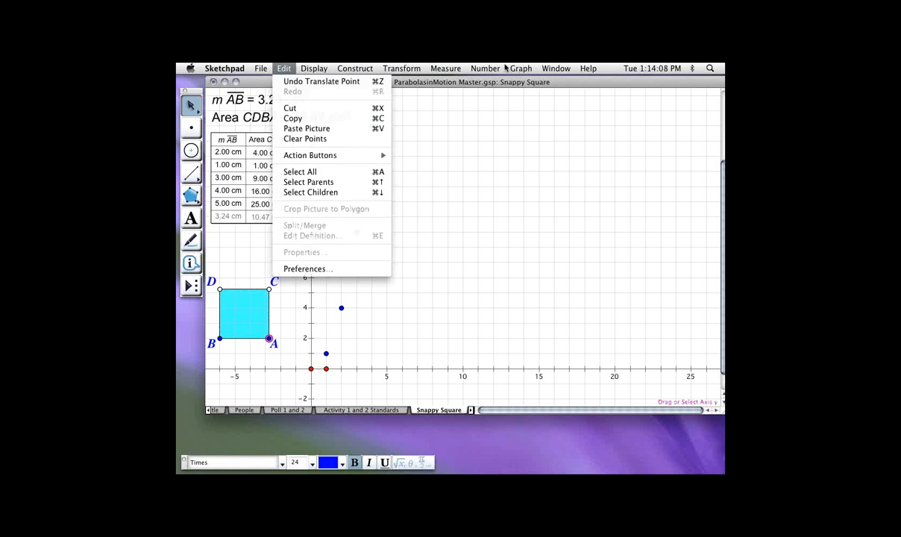
mouse_move(323, 68)
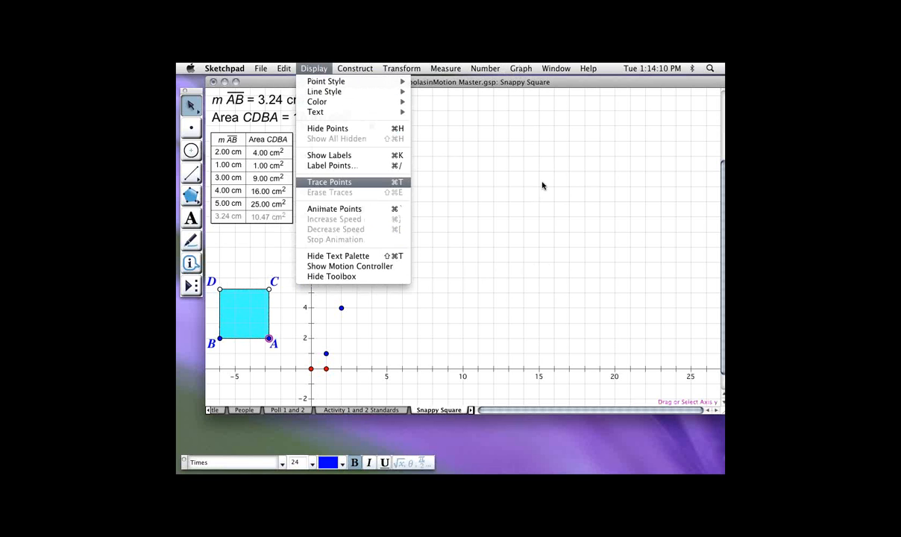
left_click(329, 182)
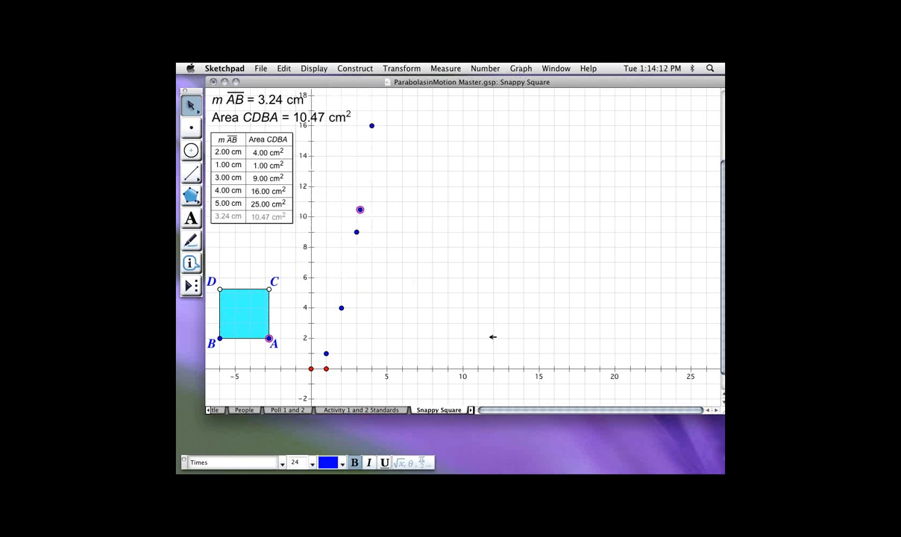
Select only vertex A and turn off its tracing
left_click_drag(268, 337, 267, 340)
left_click(275, 333)
left_click(267, 340)
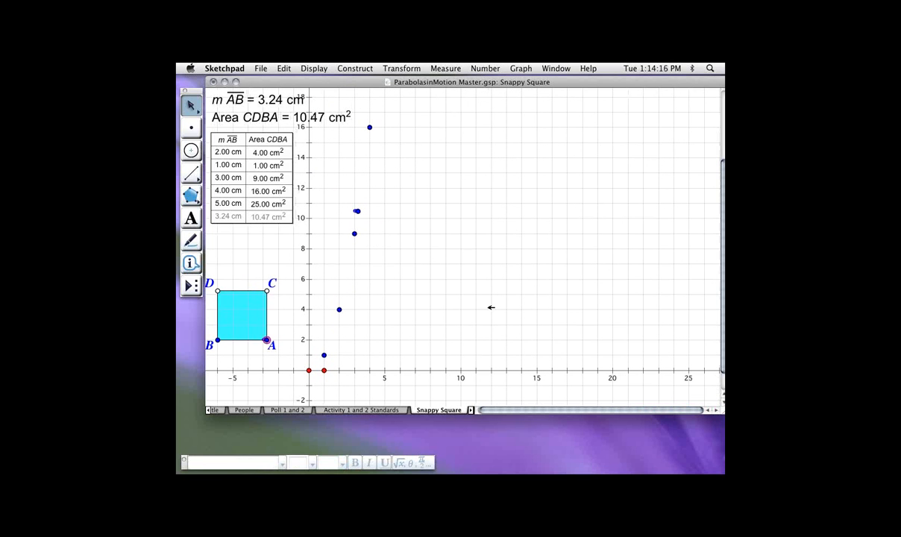
left_click(284, 68)
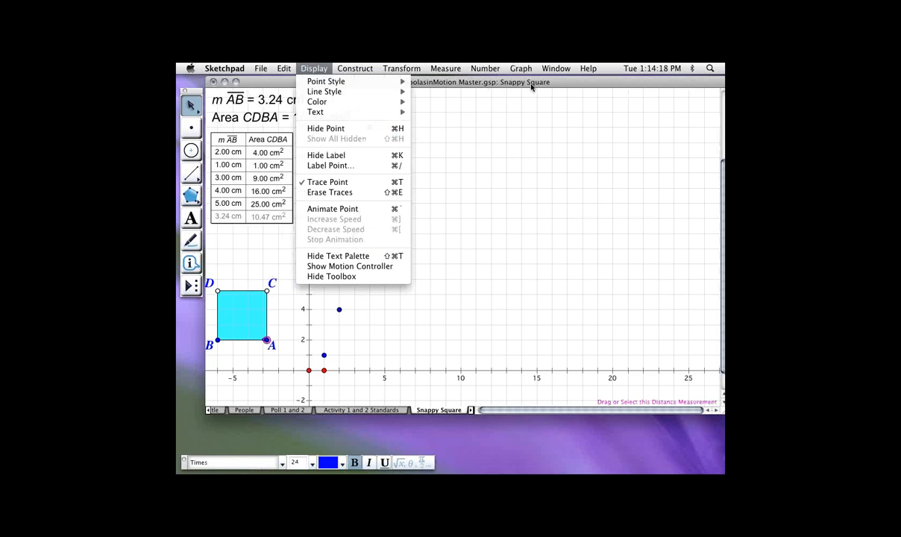
left_click(327, 182)
left_click(287, 255)
Vary the square's size at vertex A to trace the plotted point's path, ending with a side of about 2.78 cm
mouse_move(266, 340)
left_mouse_down()
mouse_move(228, 340)
mouse_move(280, 340)
mouse_move(242, 342)
left_mouse_up()
left_click_drag(457, 340, 479, 337)
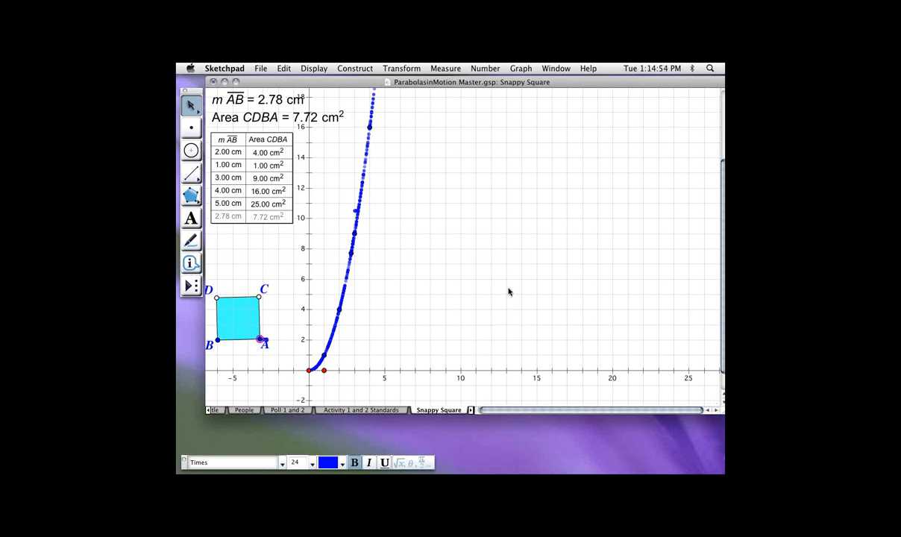
left_click(486, 331)
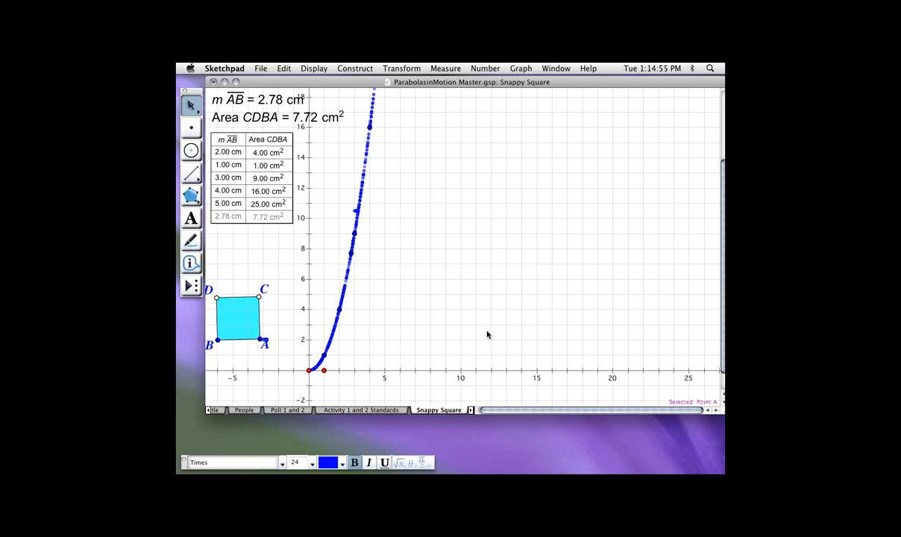
Erase all traces and retrace the plotted point's path by resizing the square at vertex A, ending at a side of about 2.74 cm
left_click(509, 68)
mouse_move(522, 68)
left_click(533, 196)
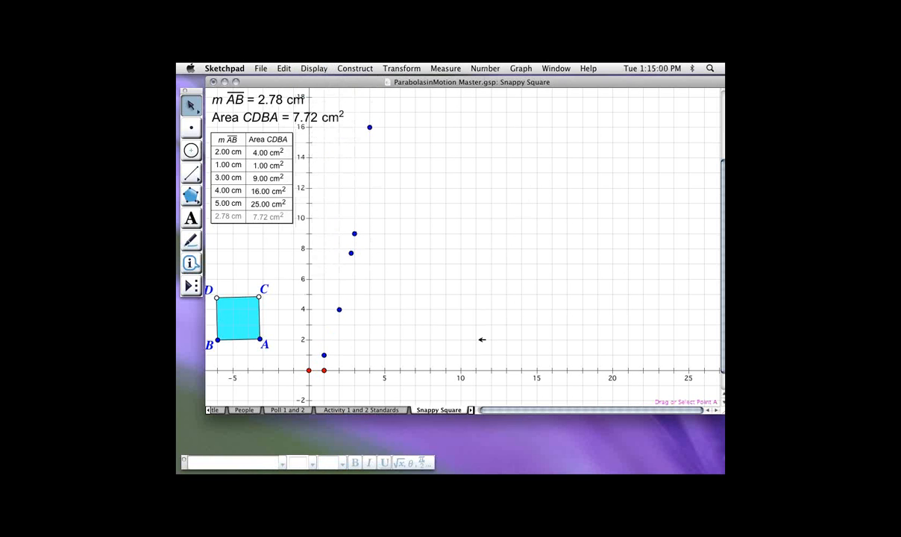
mouse_move(482, 339)
left_mouse_down()
mouse_move(460, 338)
mouse_move(505, 335)
mouse_move(463, 345)
mouse_move(498, 321)
mouse_move(481, 335)
left_mouse_up()
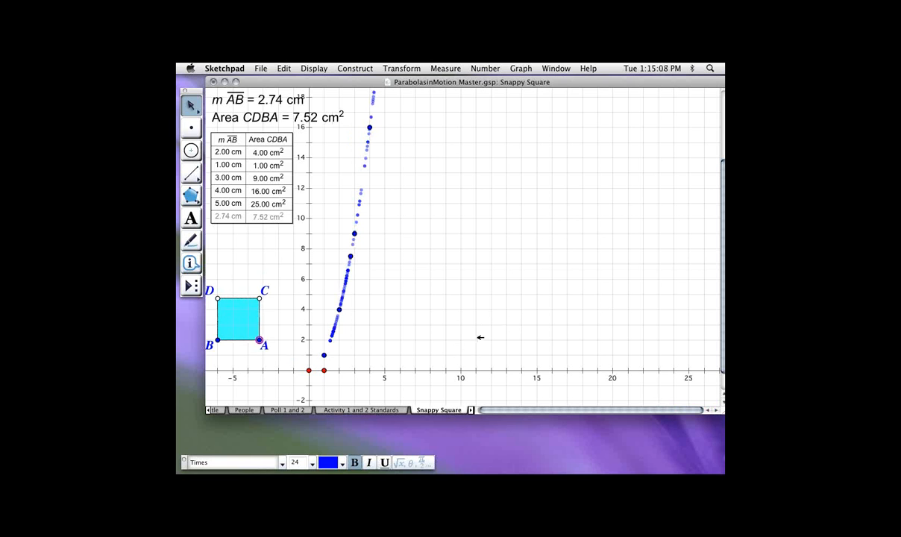
Plot the function f(x) = x^2 and compare it with the traced point by resizing the square at vertex A to about 1.61 cm
left_click(521, 68)
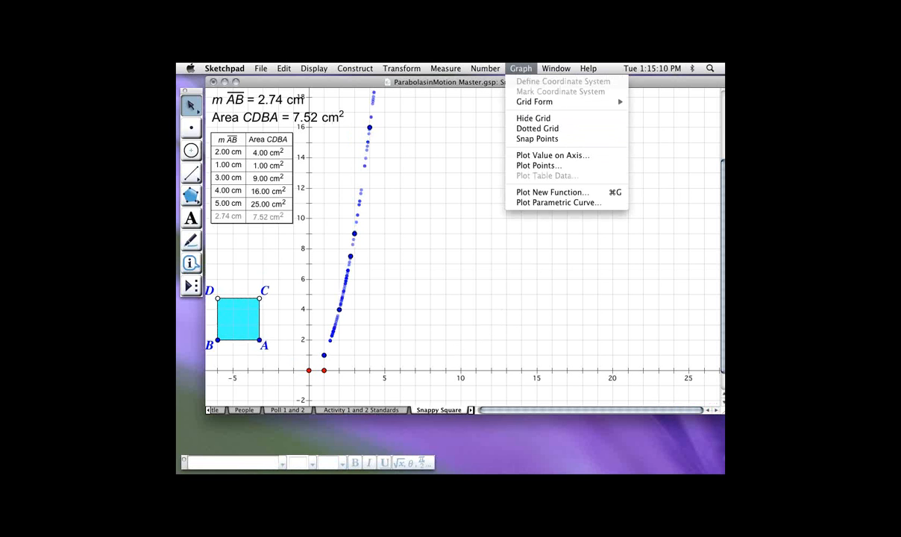
left_click(552, 193)
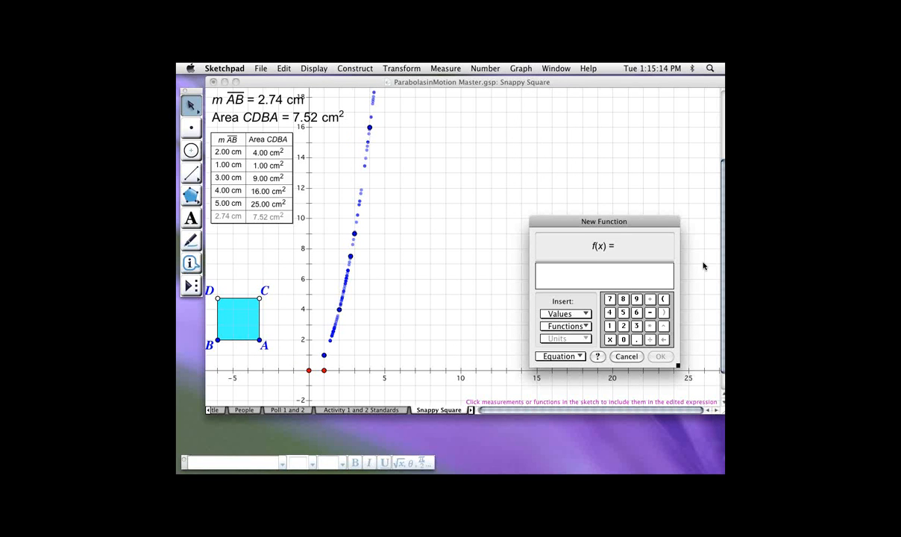
type("x ^ 2")
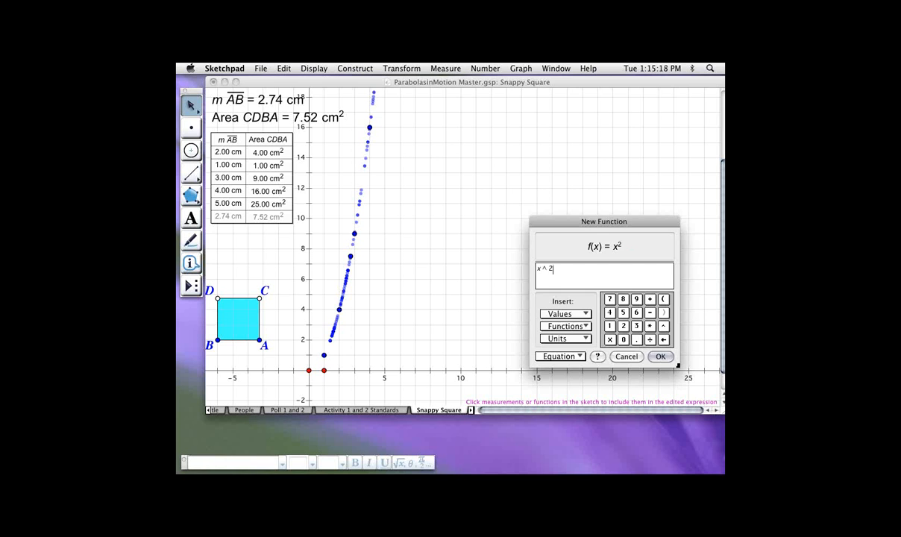
key("Return")
left_click(609, 167)
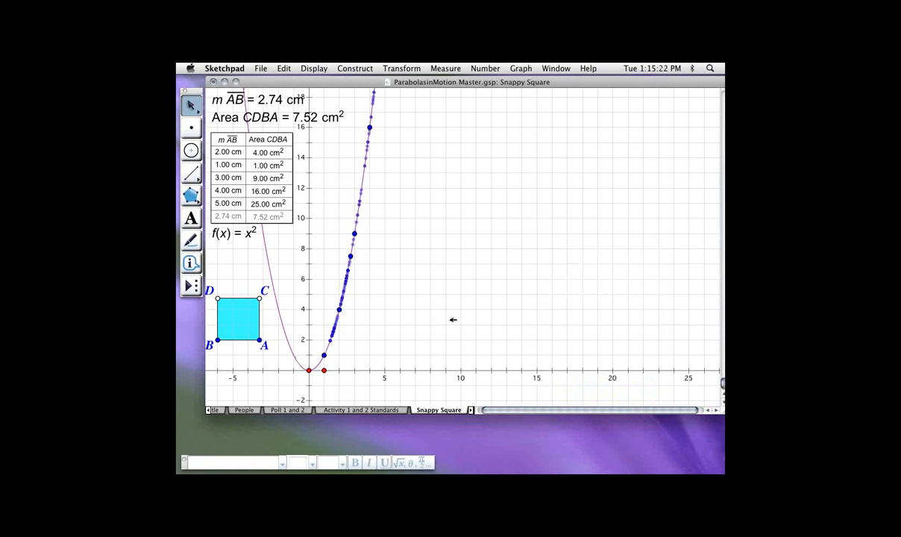
mouse_move(480, 338)
left_mouse_down()
mouse_move(447, 338)
mouse_move(502, 338)
mouse_move(437, 338)
mouse_move(469, 338)
mouse_move(462, 337)
left_mouse_up()
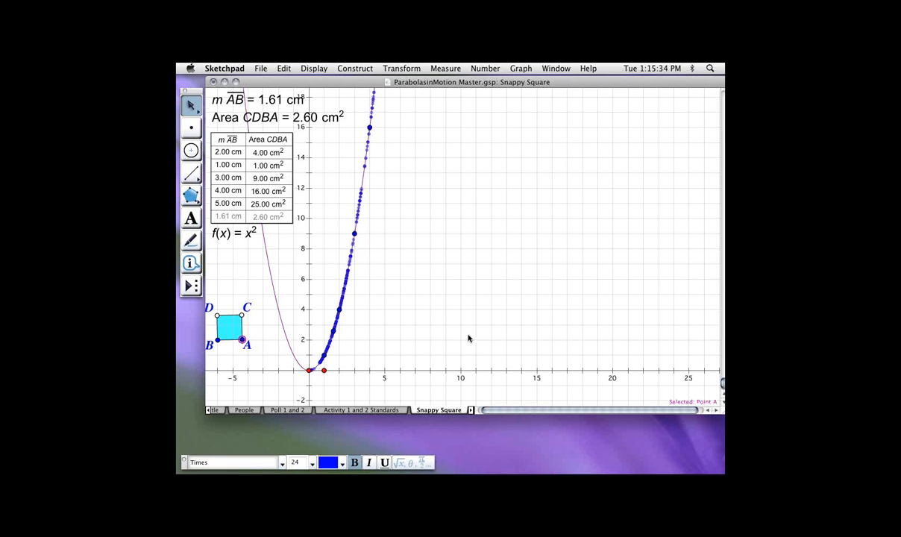
left_click(566, 298)
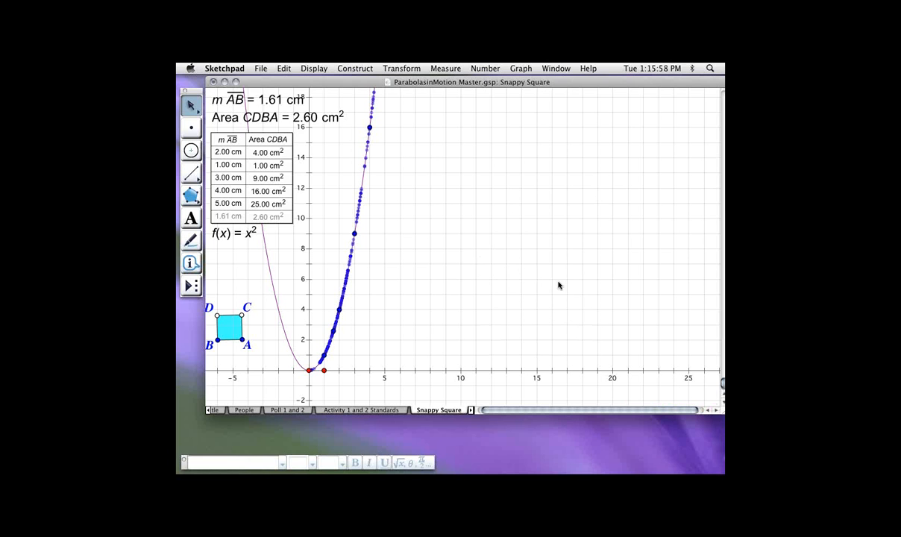
Restrict the domain of the plotted parabola so that it starts at x = 0
left_click(491, 268)
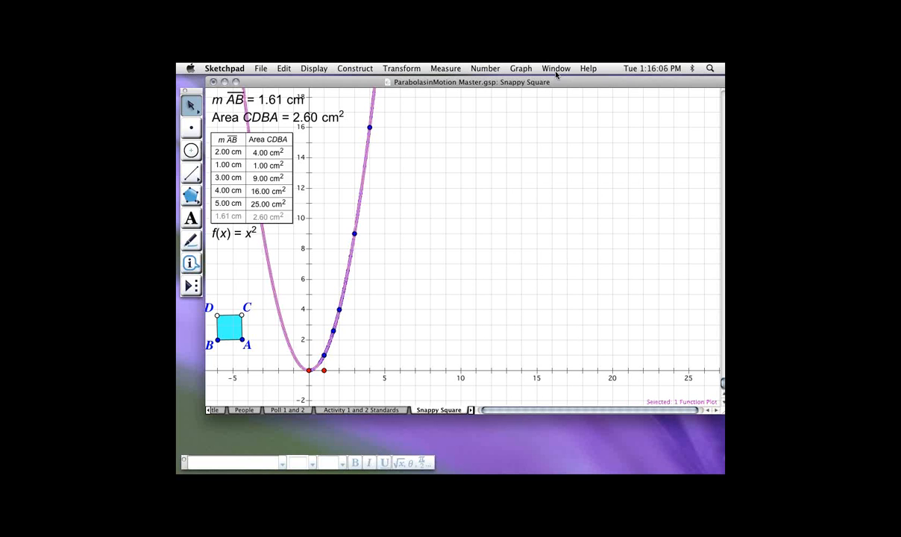
left_click(507, 70)
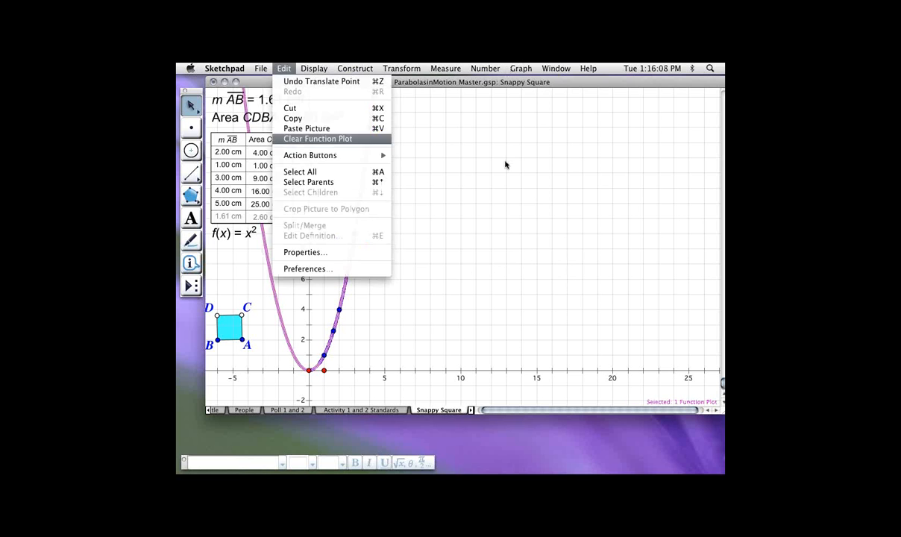
left_click(511, 249)
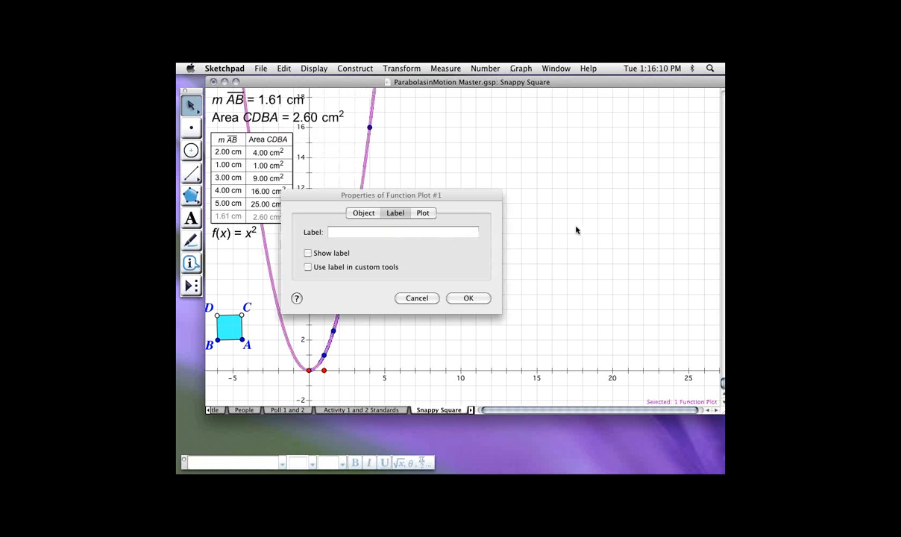
left_click(504, 272)
left_click_drag(475, 254, 485, 117)
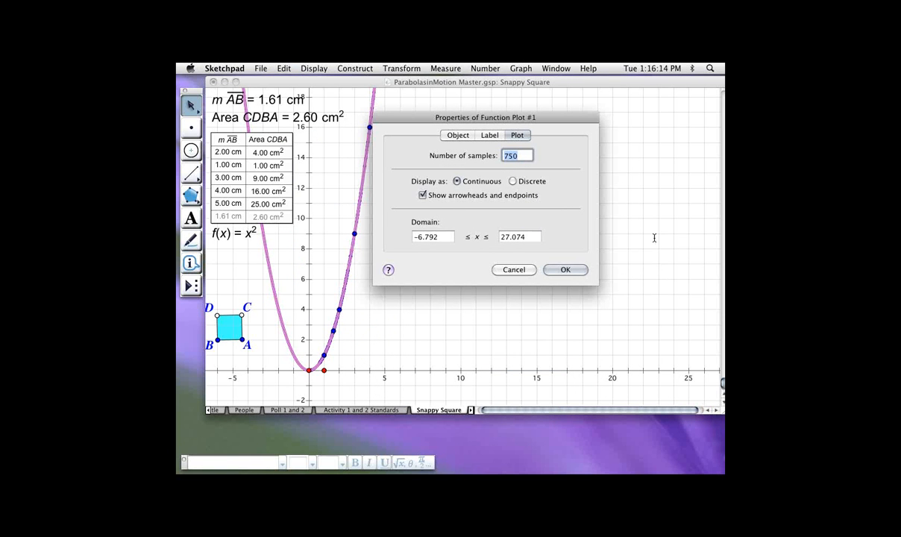
key("Tab")
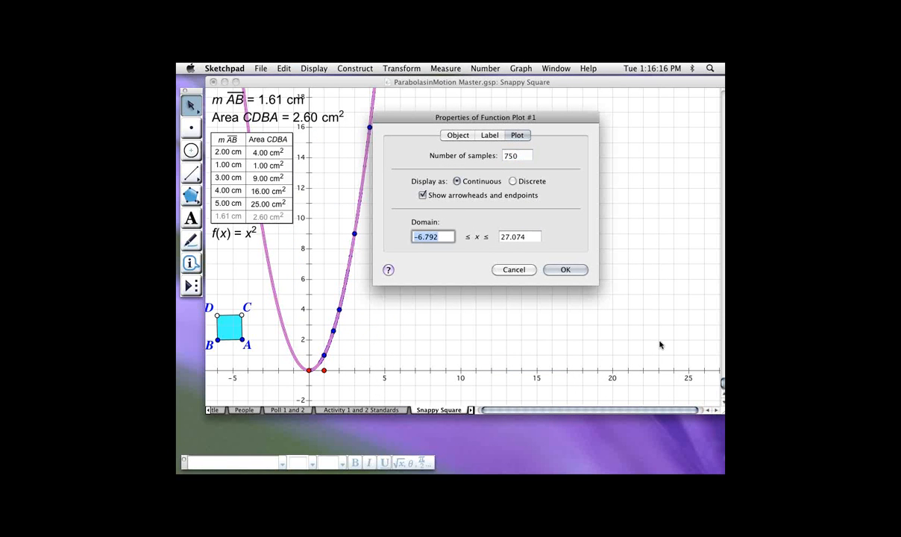
type("0")
key("Return")
left_click(631, 245)
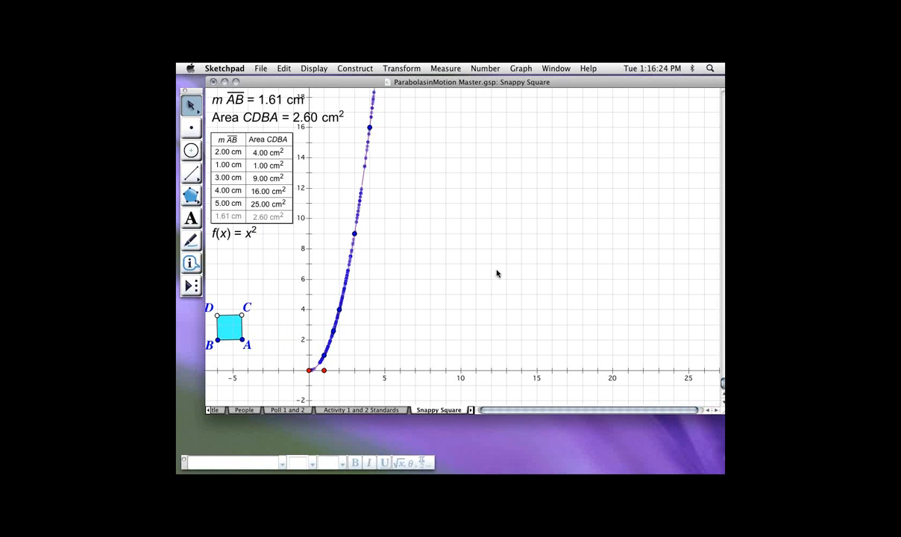
Vary the square's size at vertex A to retrace the point along the restricted curve, ending with a side of about 3.24 cm
mouse_move(242, 339)
left_mouse_down()
mouse_move(220, 339)
mouse_move(239, 339)
left_mouse_up()
left_click_drag(466, 339, 488, 340)
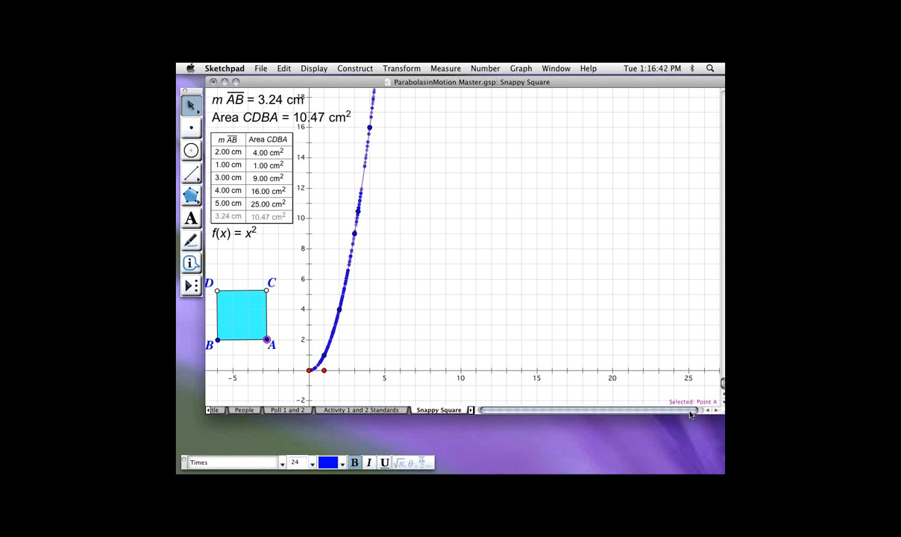
Switch to the Equilateral Triangle page and trace the point by resizing its square at vertex A, ending at a side of about 5.01 cm
scroll(689, 413, "right", 5)
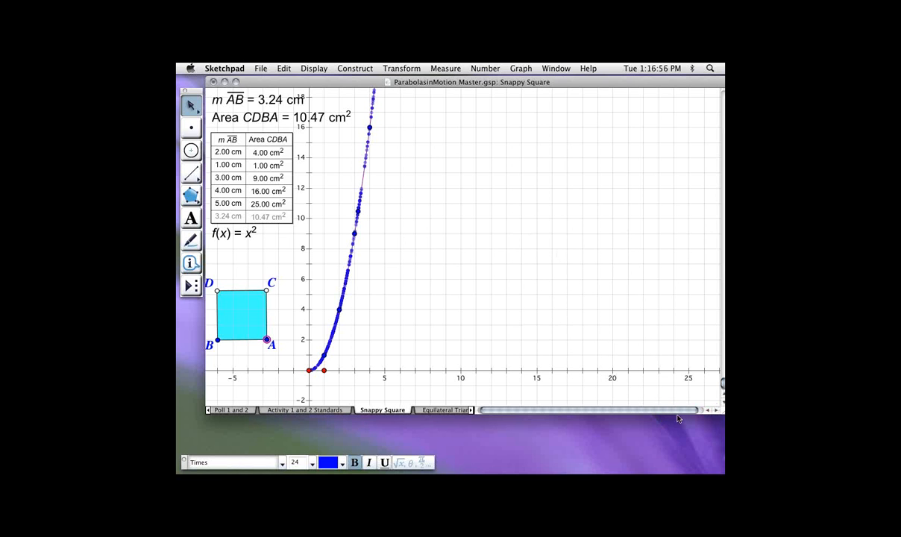
left_click(445, 410)
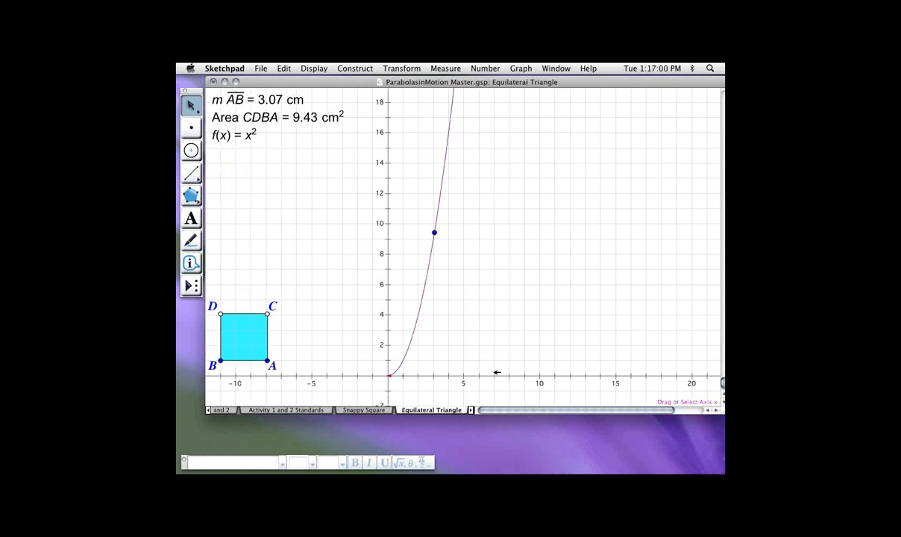
mouse_move(266, 361)
left_mouse_down()
mouse_move(237, 364)
mouse_move(296, 360)
left_mouse_up()
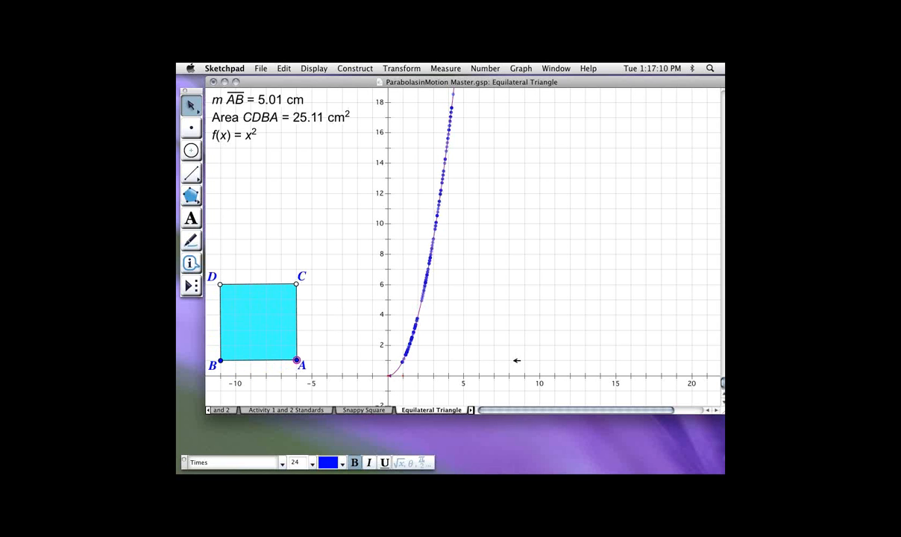
left_click(527, 242)
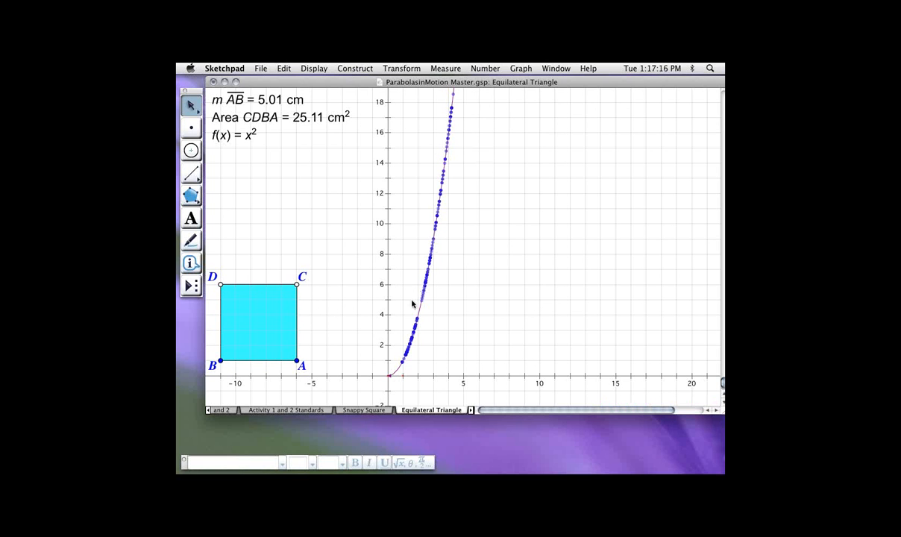
Construct an equilateral triangle on the square's side AB with the 3/Equilateral Triangle by Edge custom tool
left_click(192, 286)
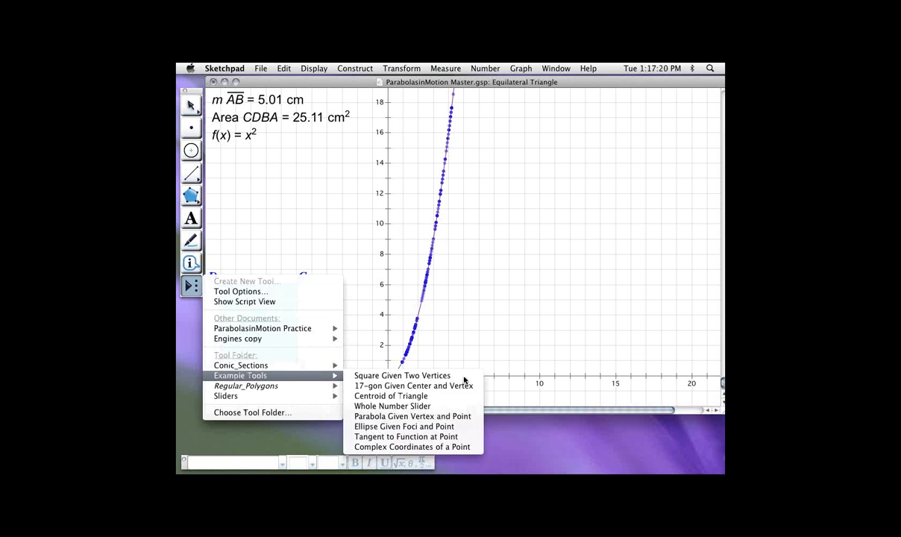
mouse_move(246, 385)
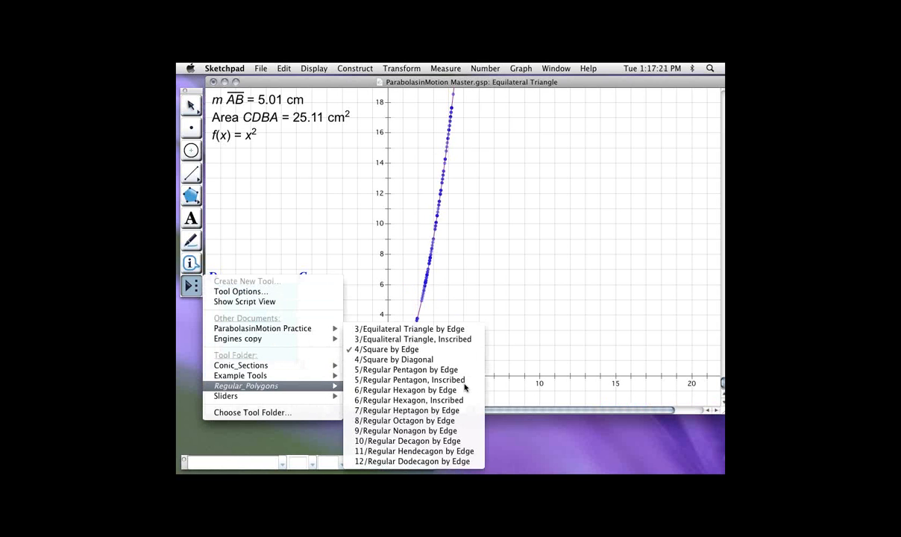
left_click(583, 332)
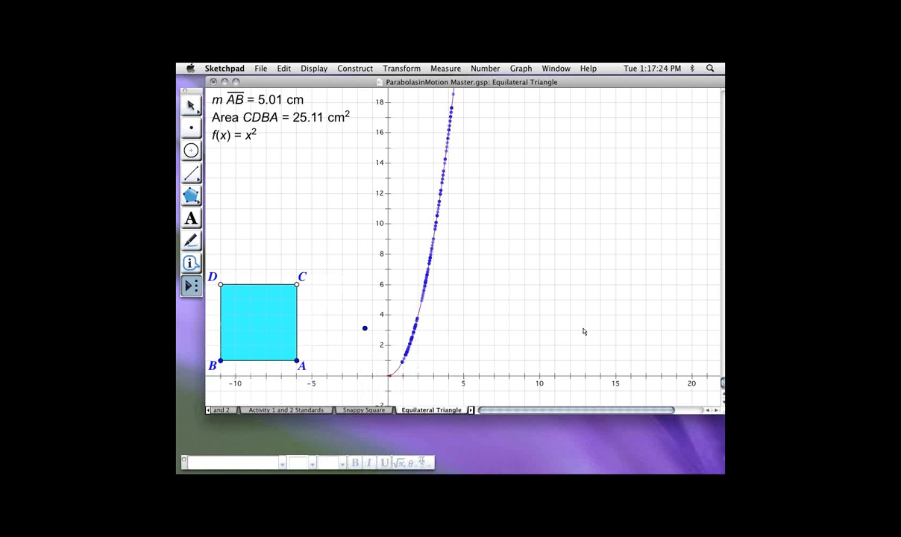
left_click(516, 362)
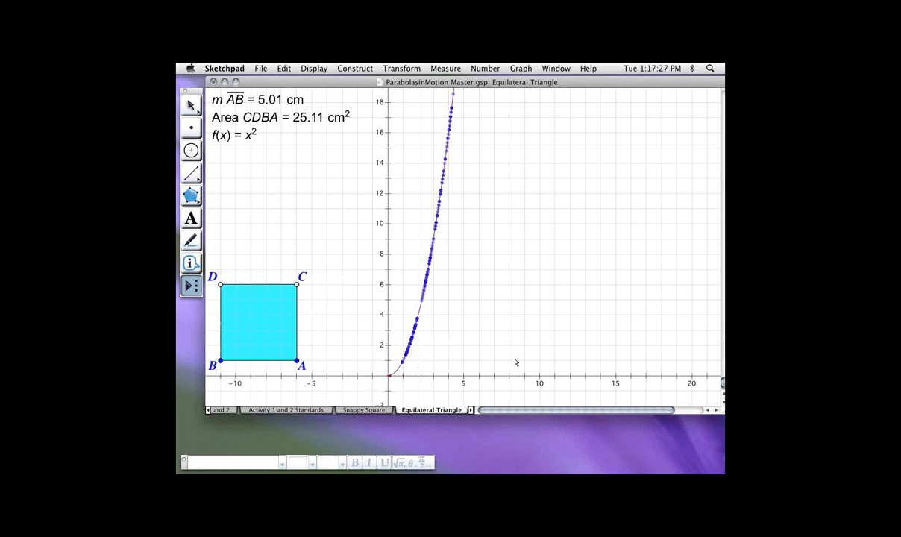
left_click(440, 363)
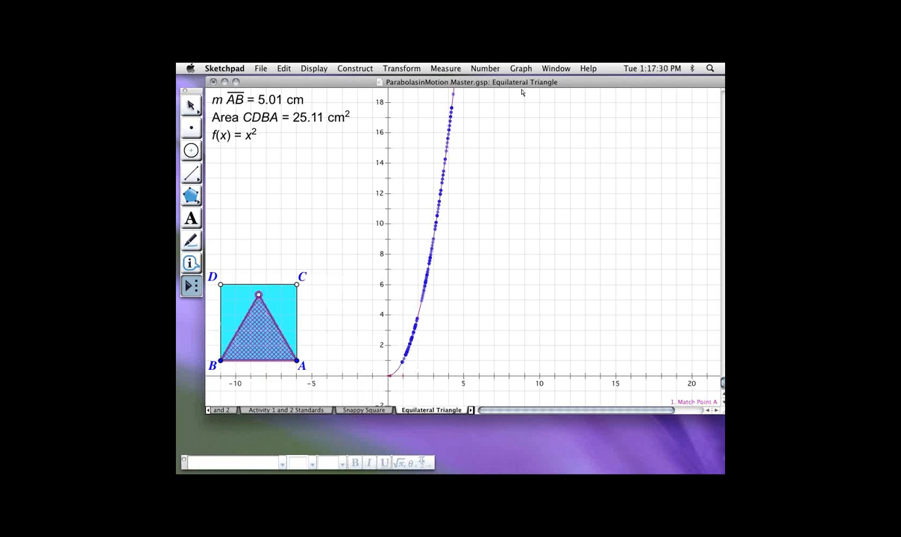
key("Escape")
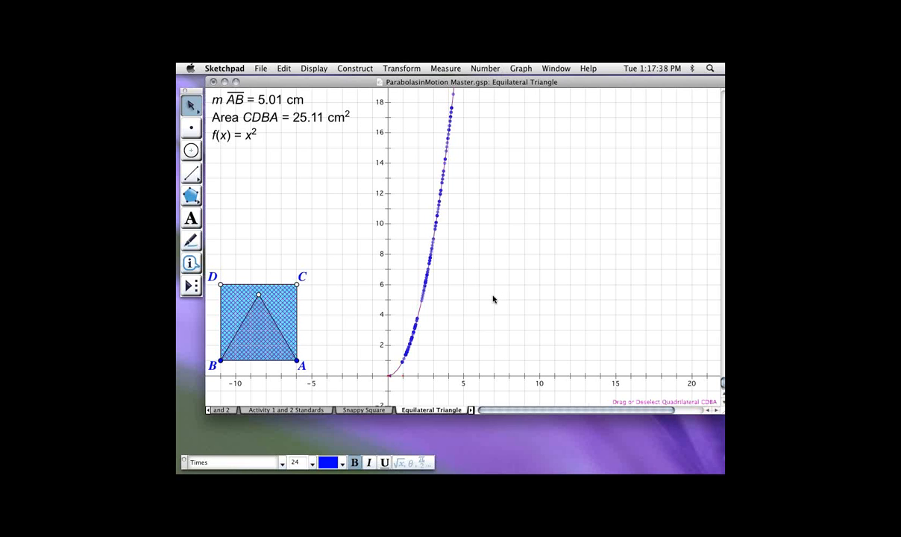
Send the interior of square CDBA behind the triangle and clear the selection
right_click(275, 296)
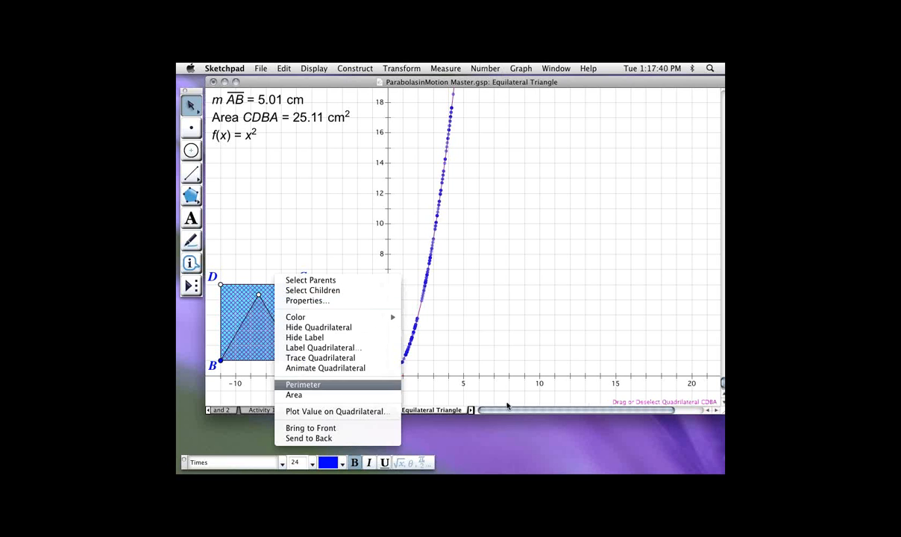
left_click(309, 437)
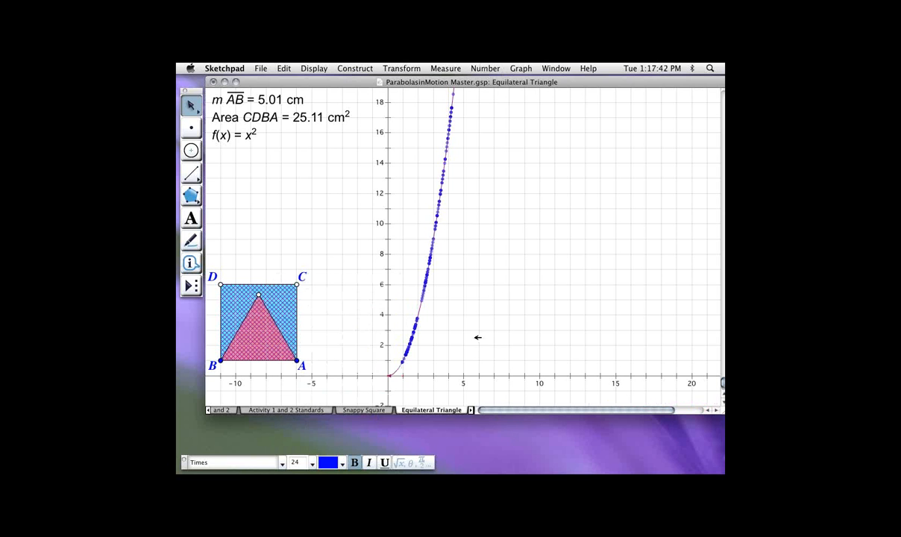
left_click(486, 261)
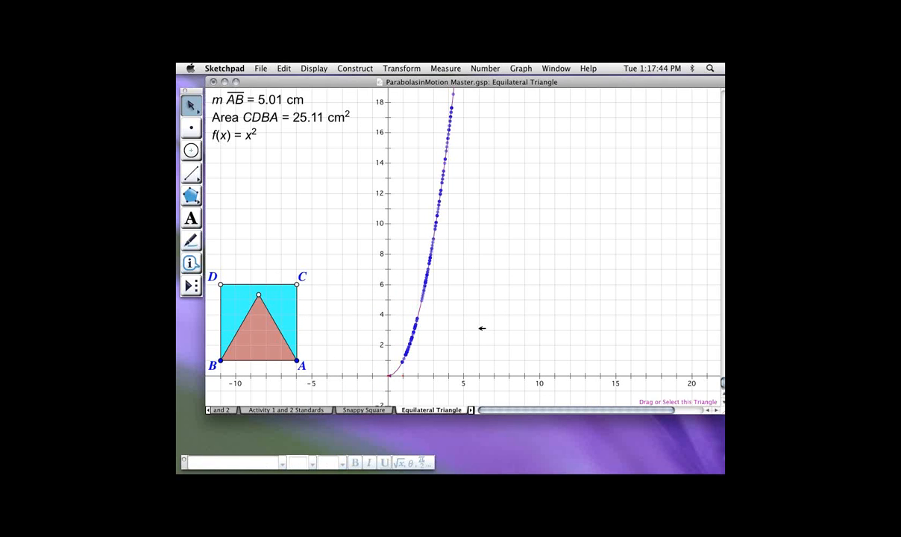
Colour the equilateral triangle's interior dark purple
left_click(258, 328)
left_click(308, 68)
mouse_move(319, 102)
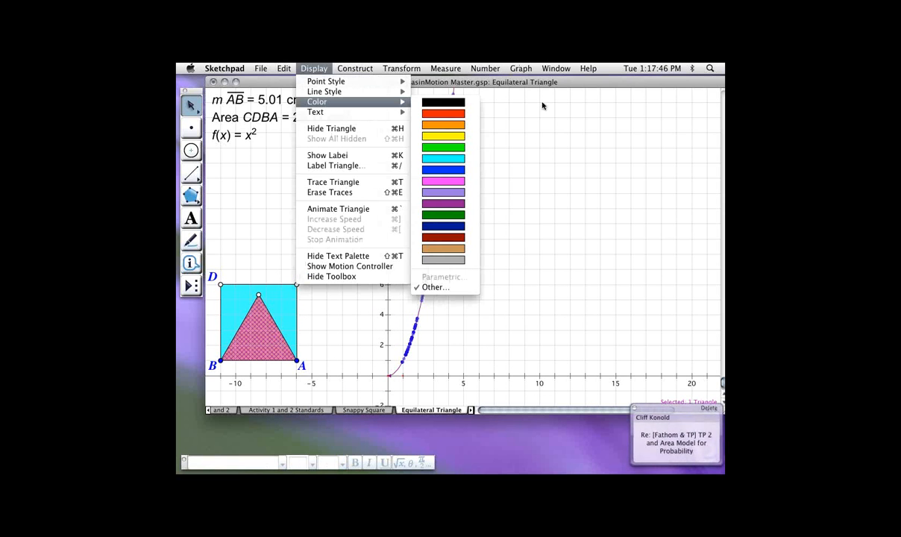
left_click(443, 203)
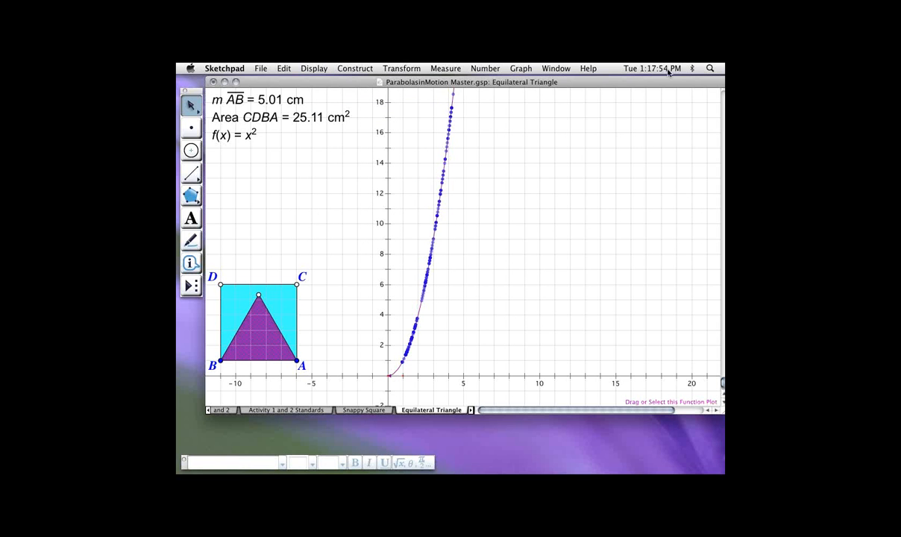
Measure the area of the equilateral triangle and clear the selection
left_click(445, 67)
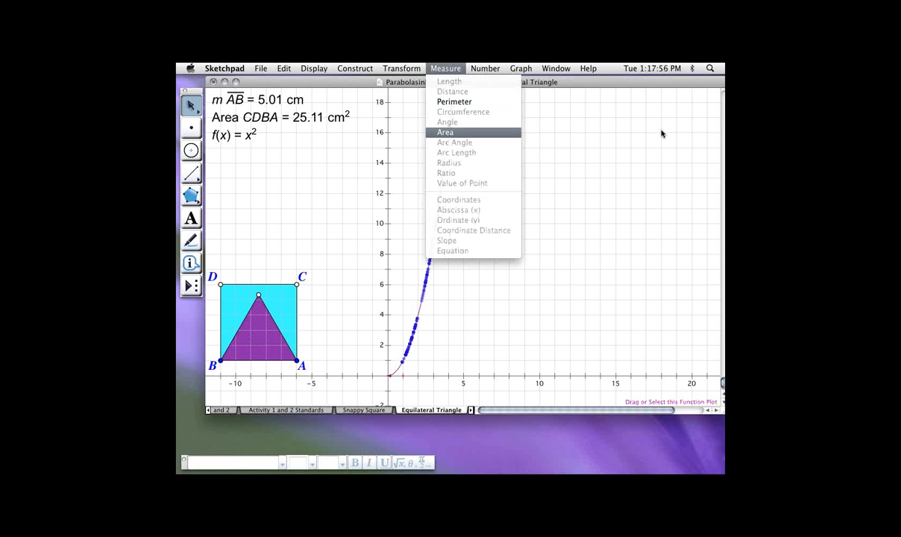
left_click(445, 132)
left_click(505, 173)
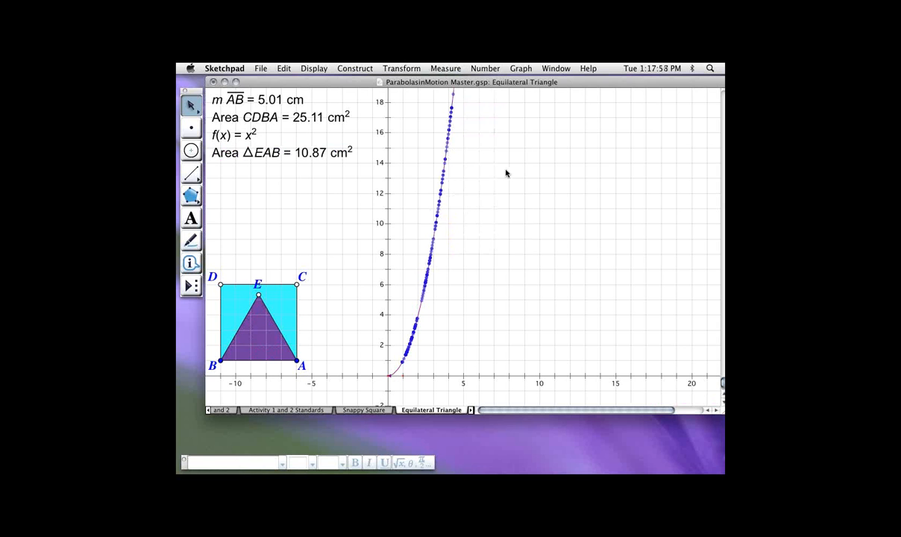
Move the f(x) = x^2 label beside the upper end of the y-axis and the triangle's area measurement just below the square's area
left_click_drag(252, 133, 434, 99)
left_click(690, 111)
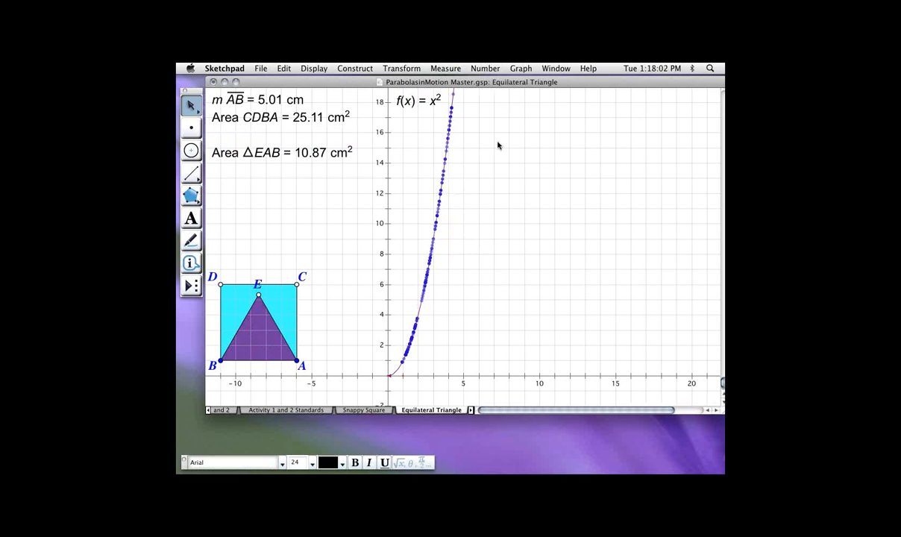
left_click_drag(284, 152, 289, 140)
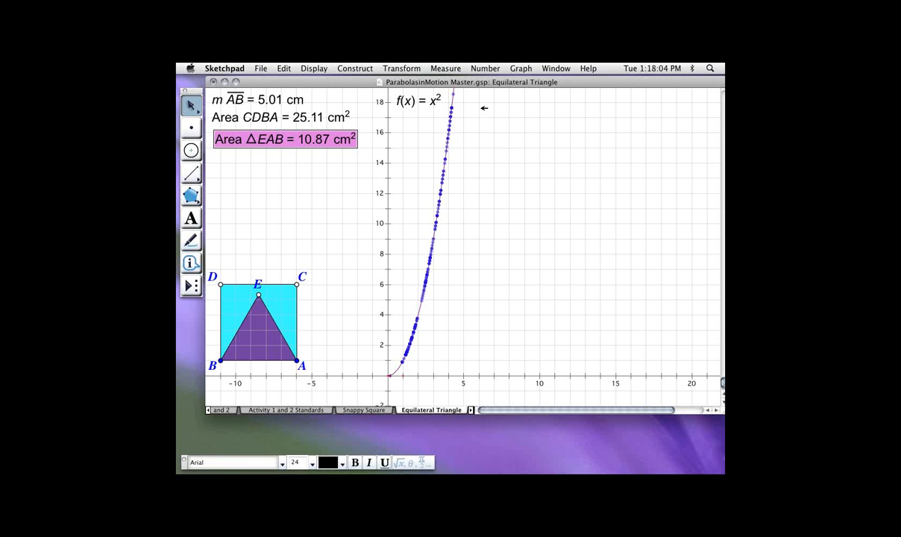
left_click(490, 169)
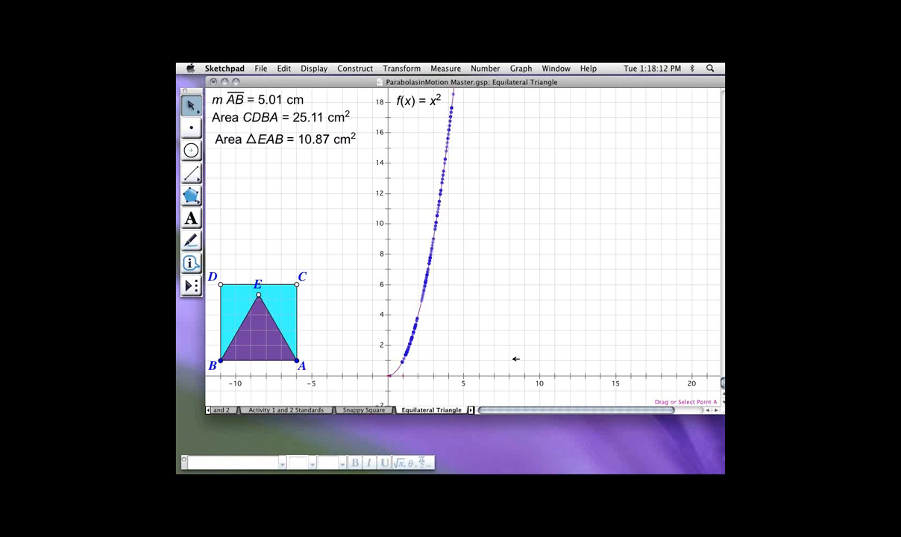
Resize the square and triangle together at vertex A, ending with side AB about 6.18 cm long
left_click_drag(515, 360, 536, 362)
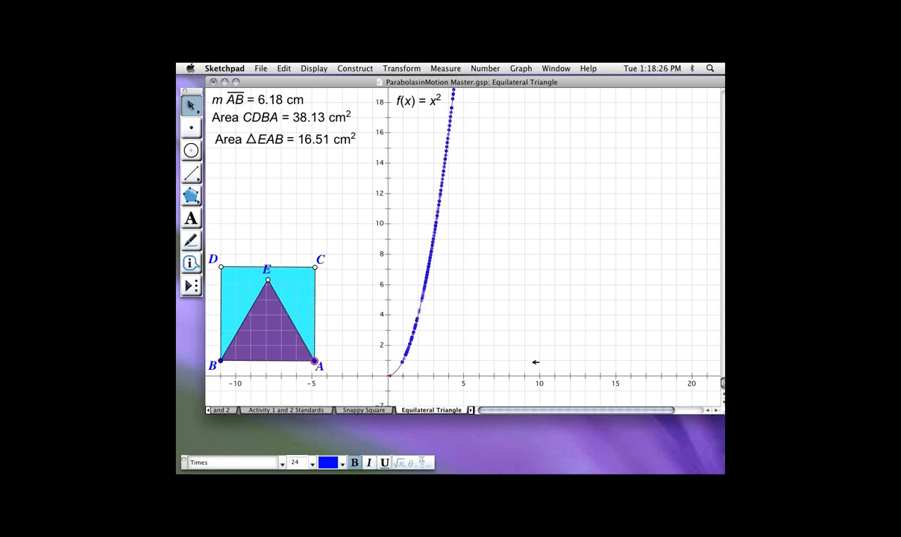
left_click(557, 300)
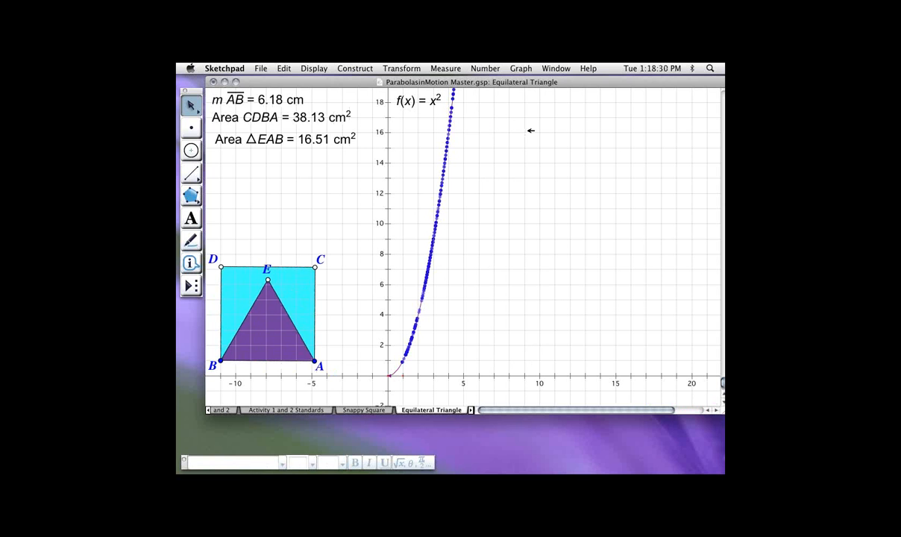
left_click(257, 100)
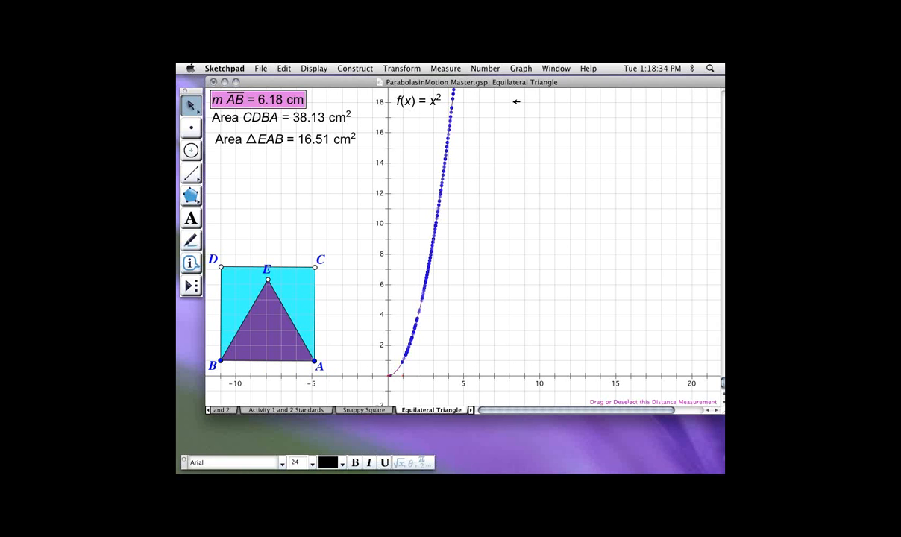
left_click(284, 139, "shift")
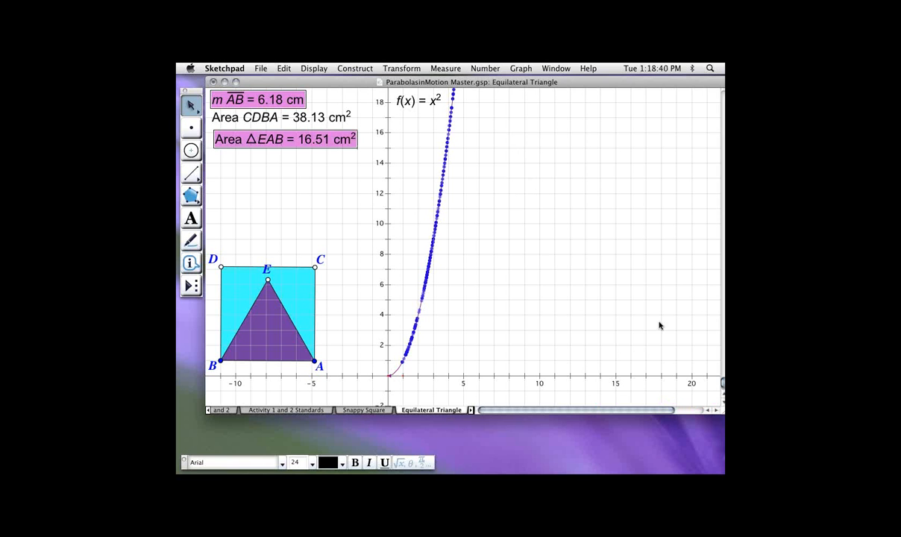
left_click(533, 174)
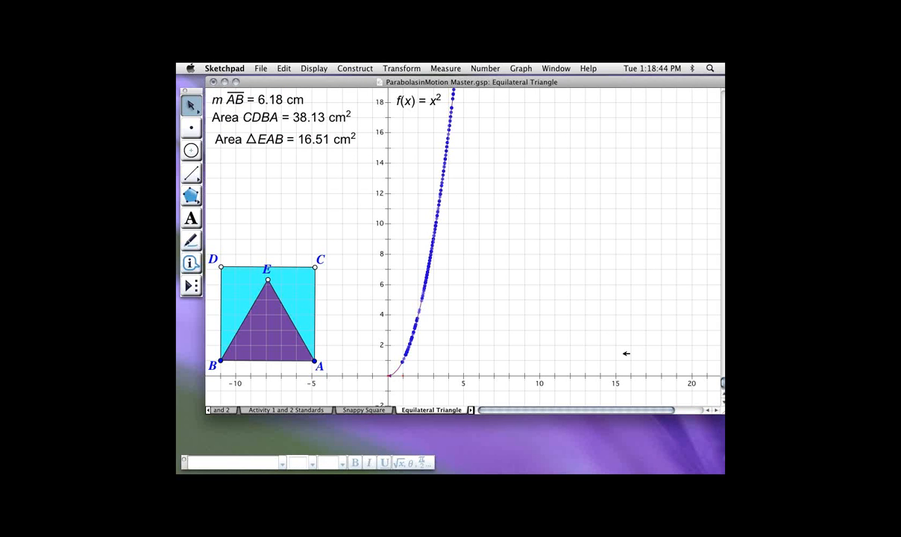
Shift the triangle's area measurement slightly so it lines up with the measurements above it
left_click(550, 140)
left_click(555, 161)
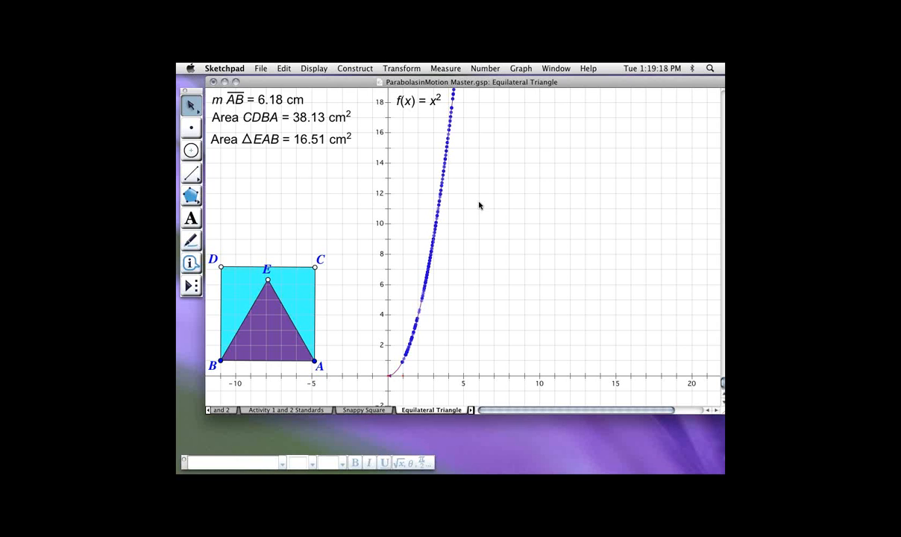
Plot a point with side length AB as x and the area of triangle EAB as y
left_click(258, 99)
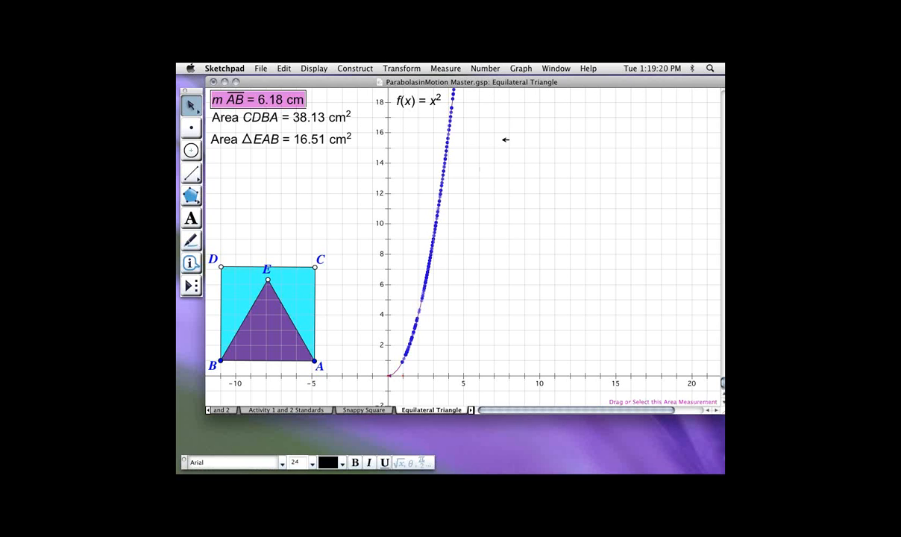
left_click(280, 139)
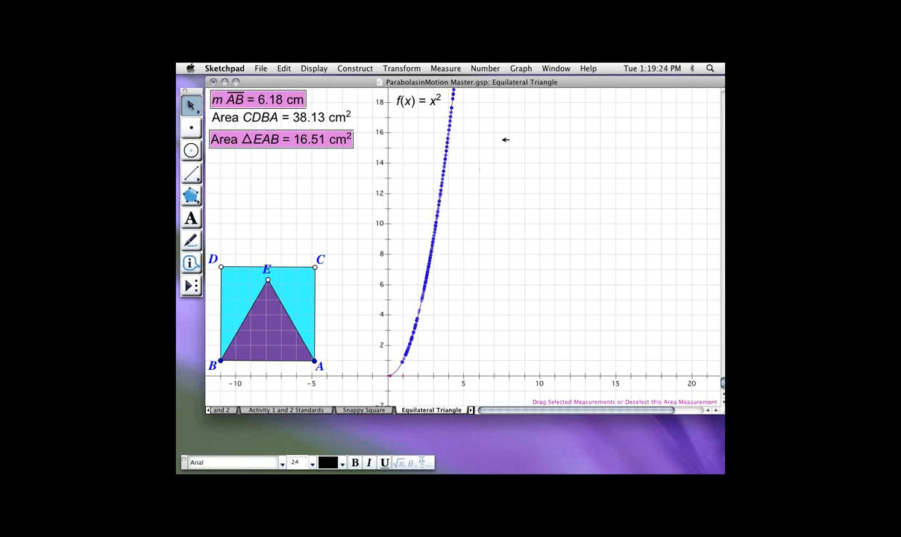
left_click(521, 68)
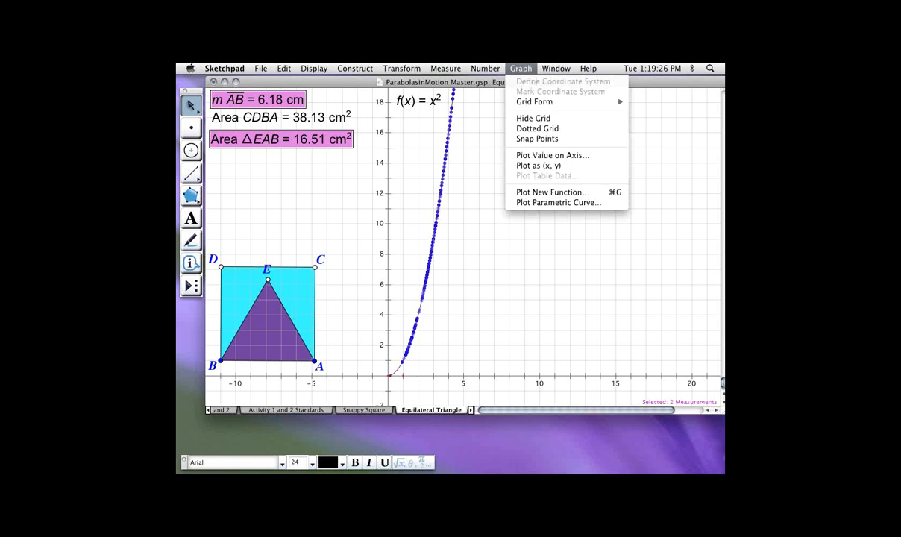
left_click(537, 165)
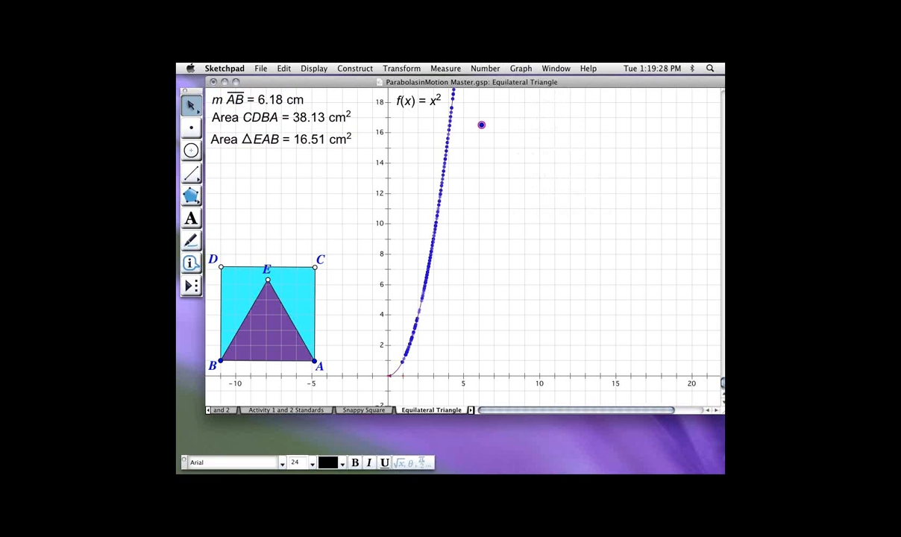
Colour the triangle's plotted point dark purple and clear the selection
left_click(313, 68)
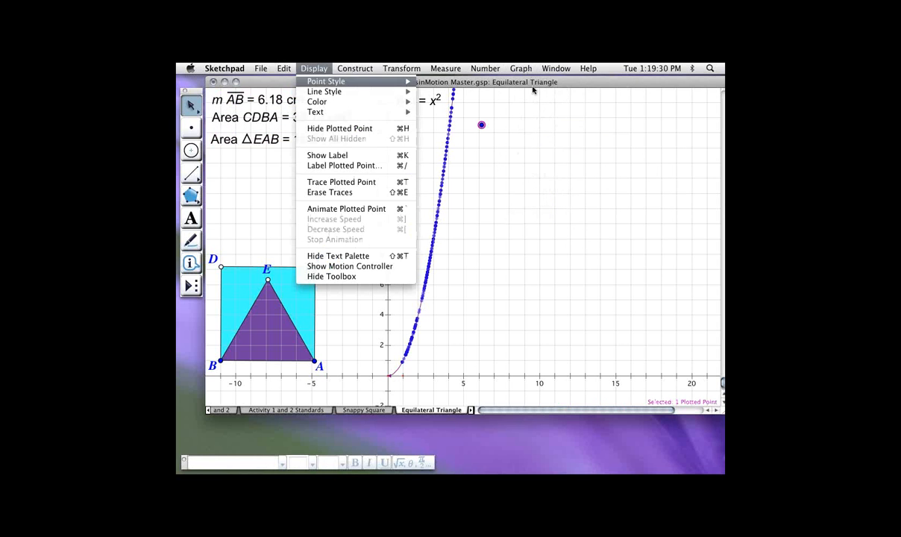
left_click(490, 173)
left_click(314, 68)
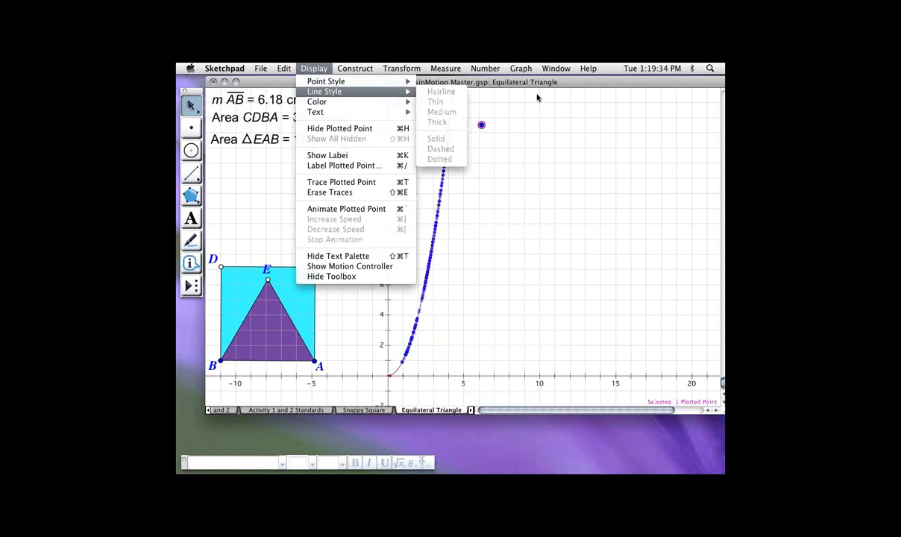
mouse_move(316, 102)
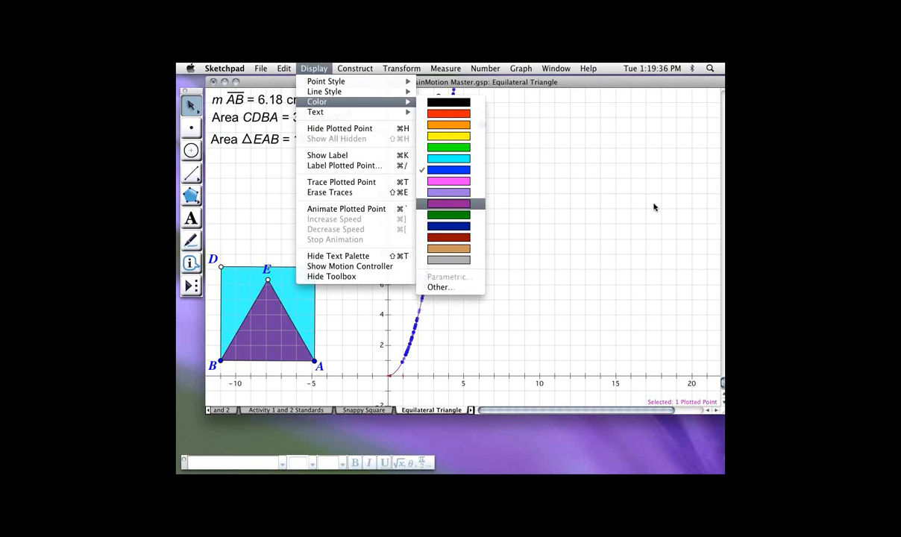
left_click(448, 202)
left_click(707, 174)
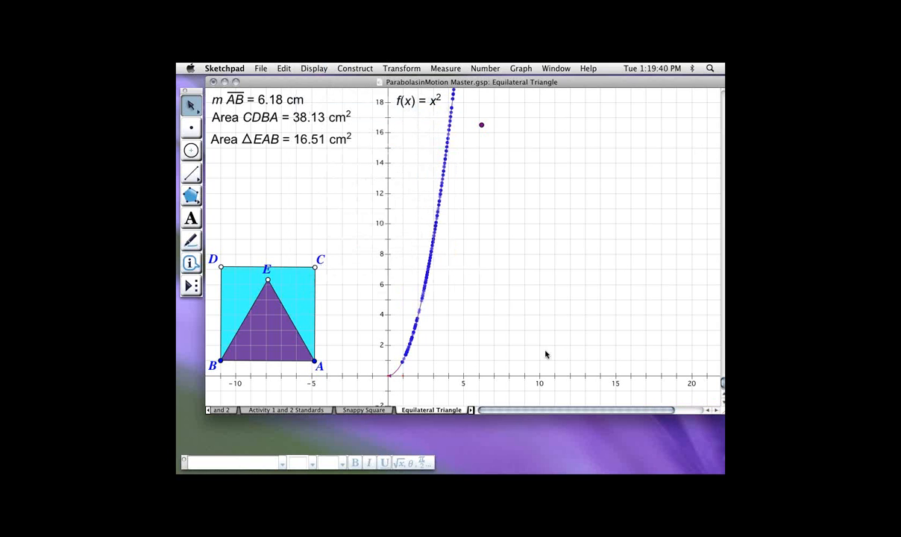
Shrink the figures at vertex A until side AB is about 3.00 cm, and turn on tracing for the purple plotted point
left_click_drag(533, 363, 486, 362)
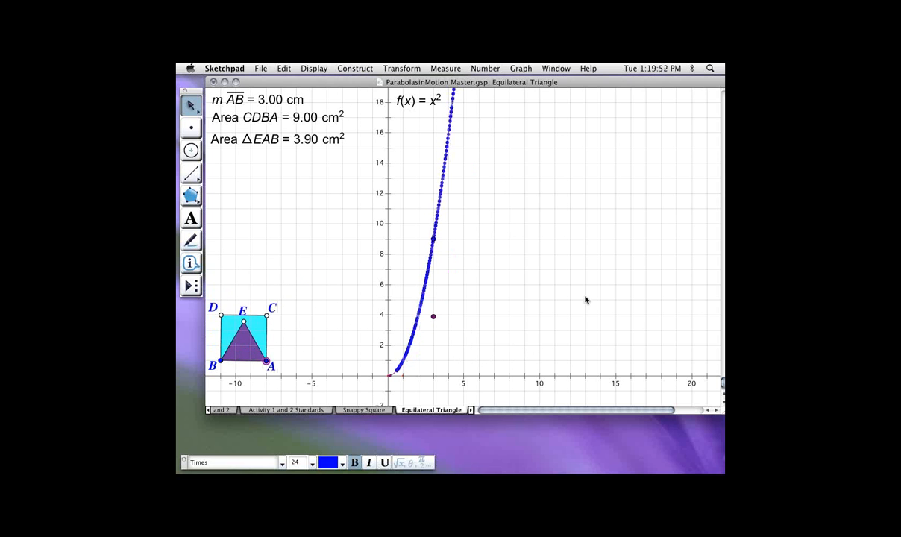
left_click(656, 317)
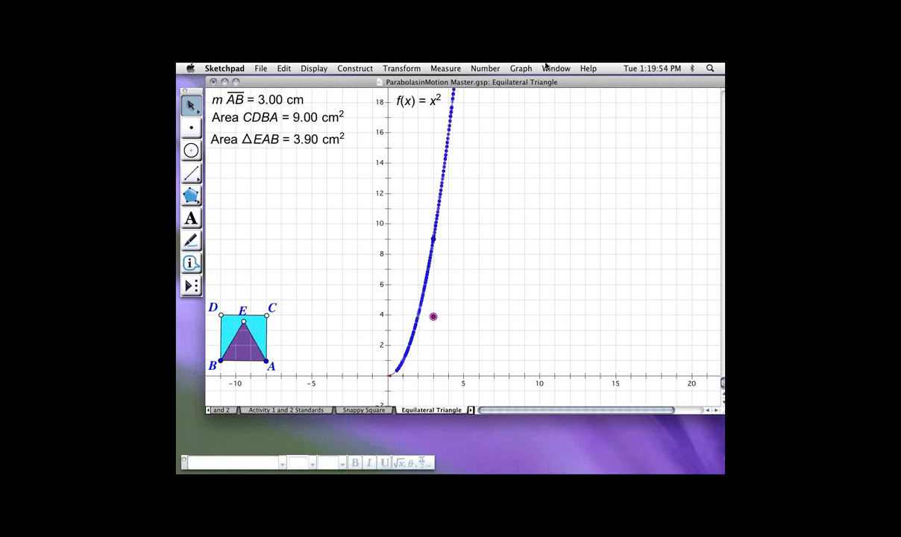
left_click(314, 69)
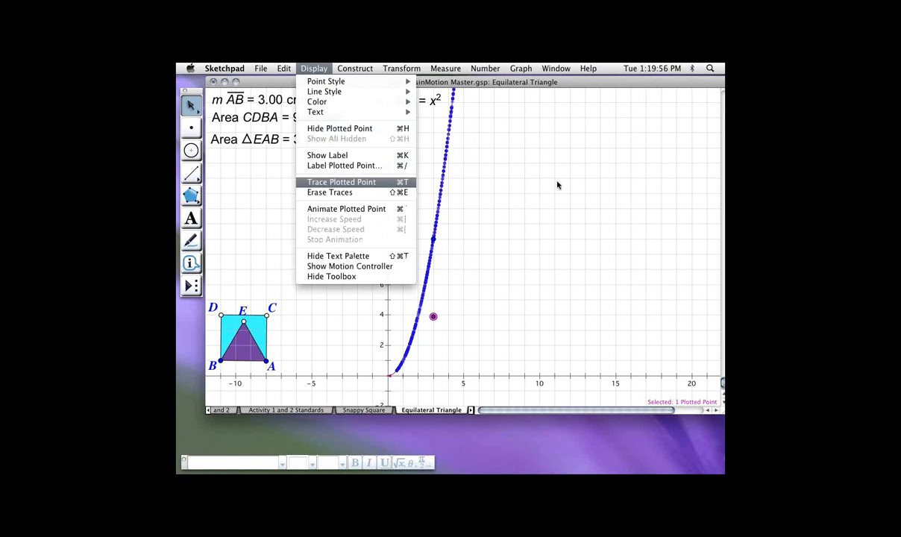
left_click(340, 183)
left_click(527, 339)
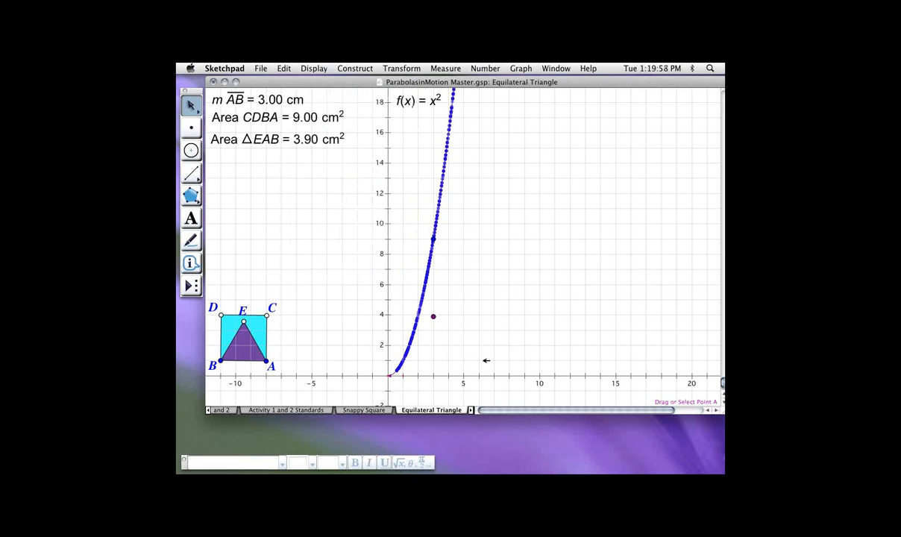
Resize the square and triangle at vertex A to trace the purple point's path, ending with side AB about 2.75 cm
mouse_move(267, 361)
left_mouse_down()
mouse_move(230, 360)
mouse_move(317, 345)
mouse_move(285, 358)
mouse_move(227, 361)
mouse_move(303, 350)
mouse_move(293, 356)
left_mouse_up()
left_click_drag(511, 354, 482, 360)
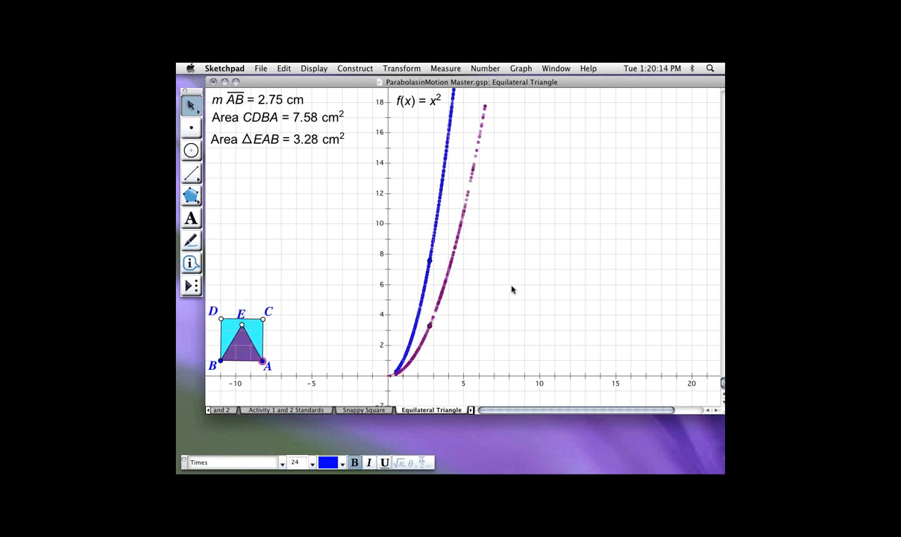
left_click(596, 248)
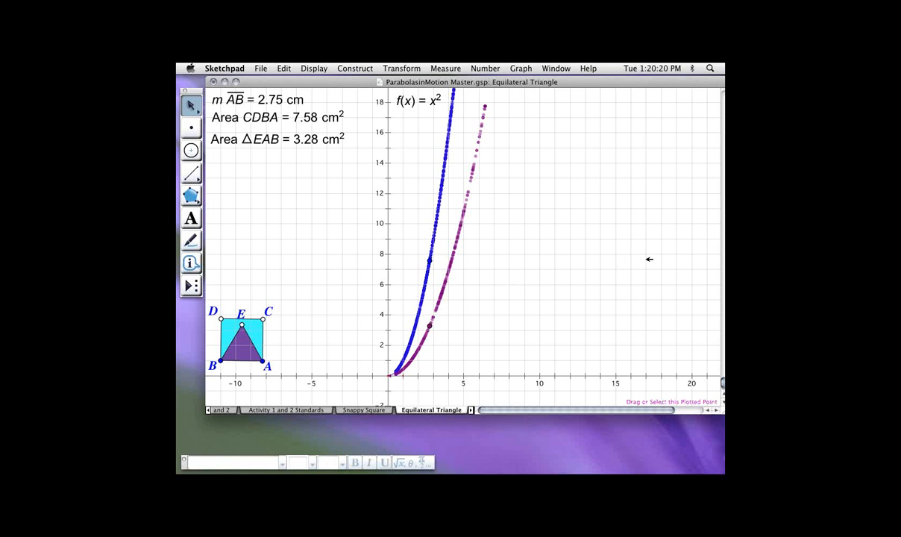
Construct a line perpendicular to the x-axis through the square's blue plotted point
left_click(651, 259)
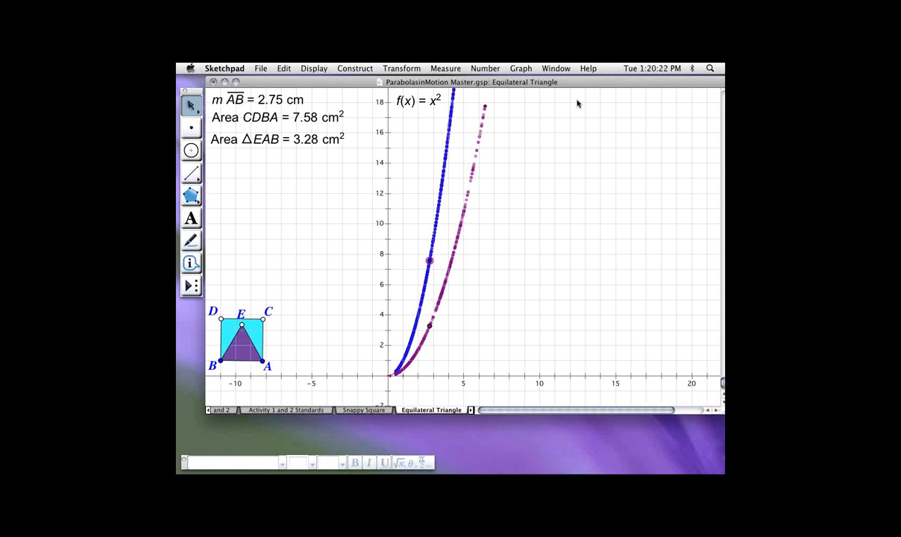
left_click(574, 70)
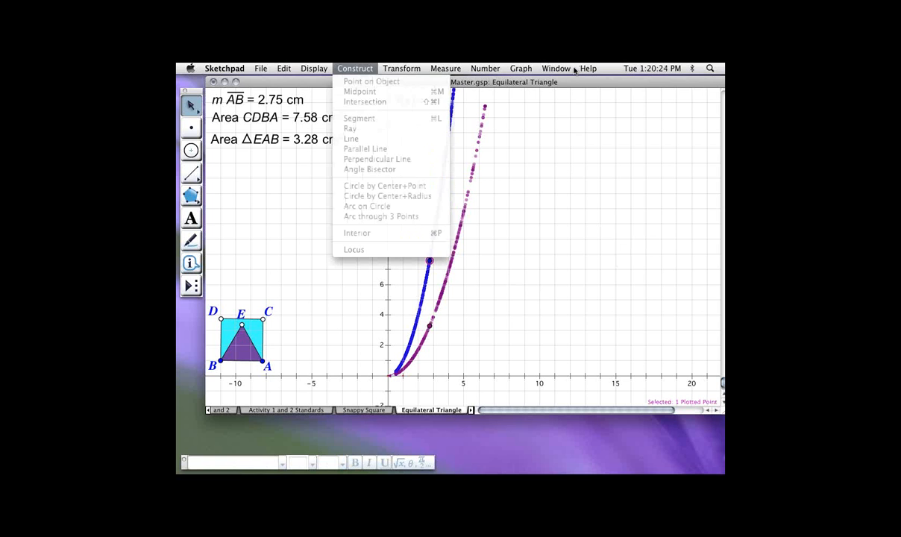
left_click(619, 240)
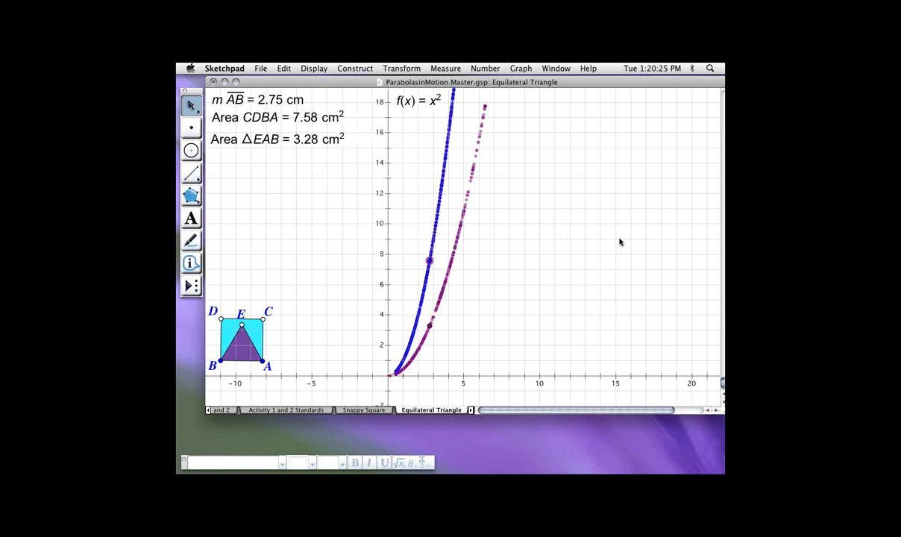
left_click(647, 378)
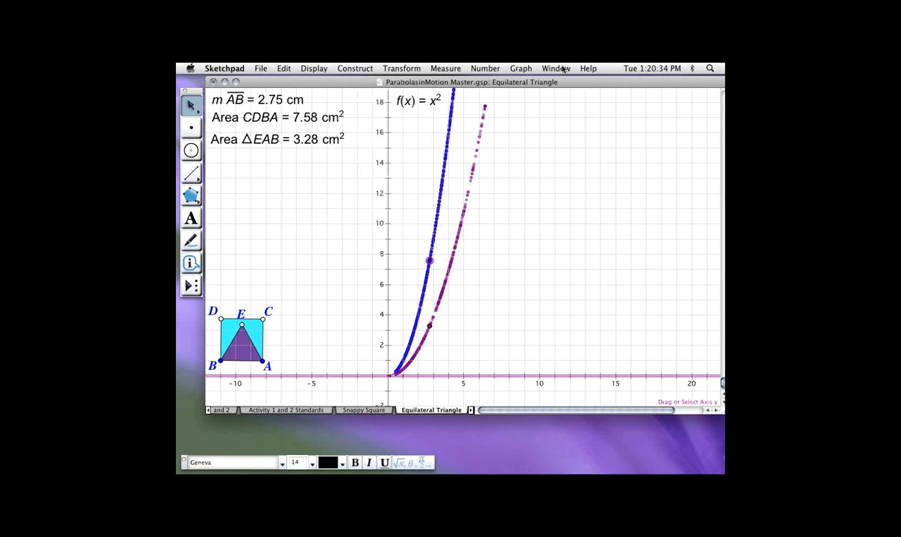
left_click(355, 68)
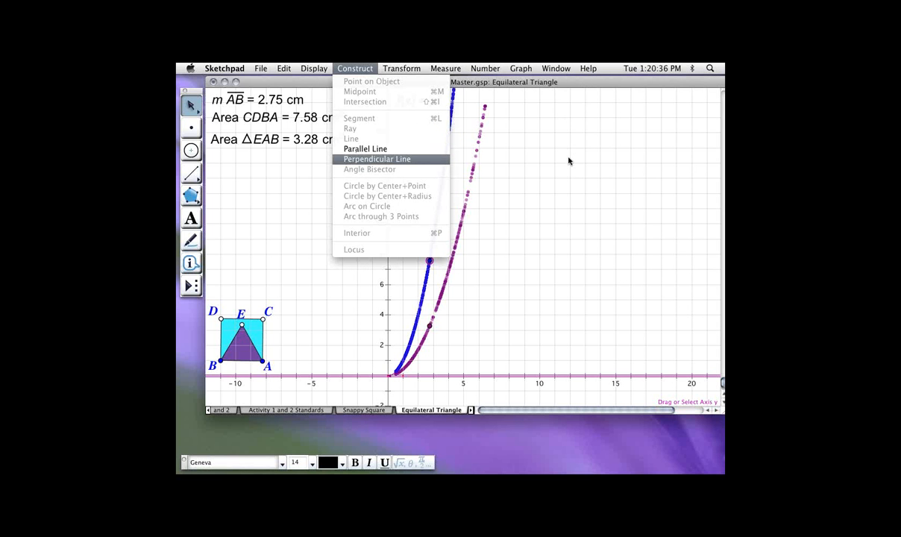
left_click(376, 159)
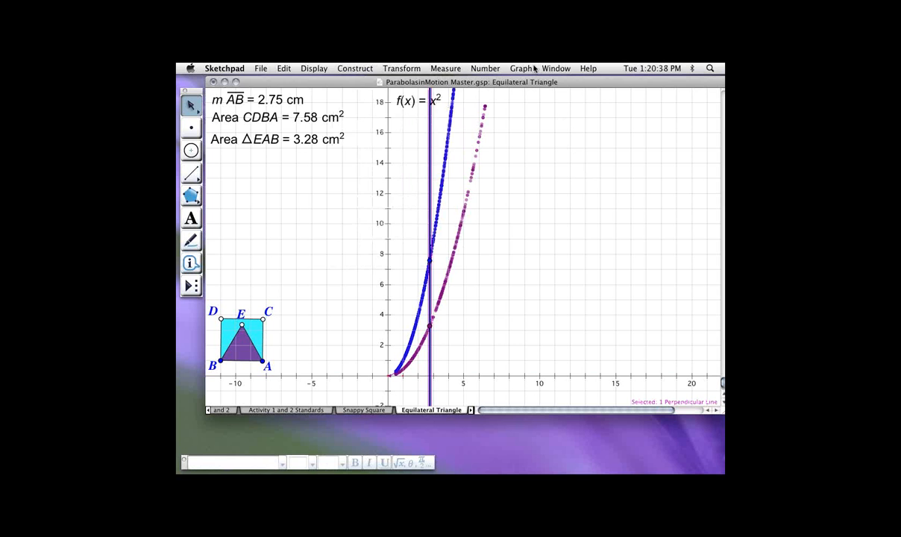
Style the perpendicular line as thin and dashed, then clear the selection
left_click(313, 68)
mouse_move(324, 92)
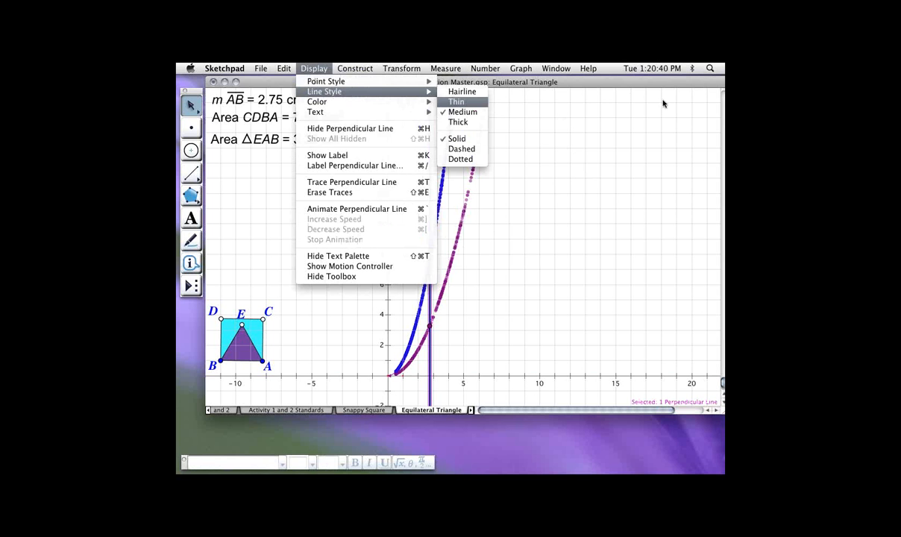
left_click(456, 101)
left_click(313, 68)
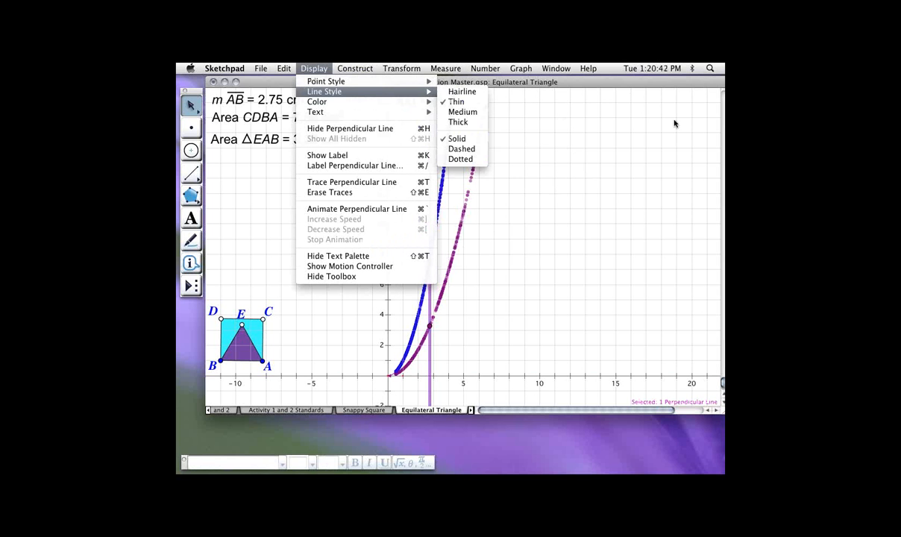
left_click(461, 148)
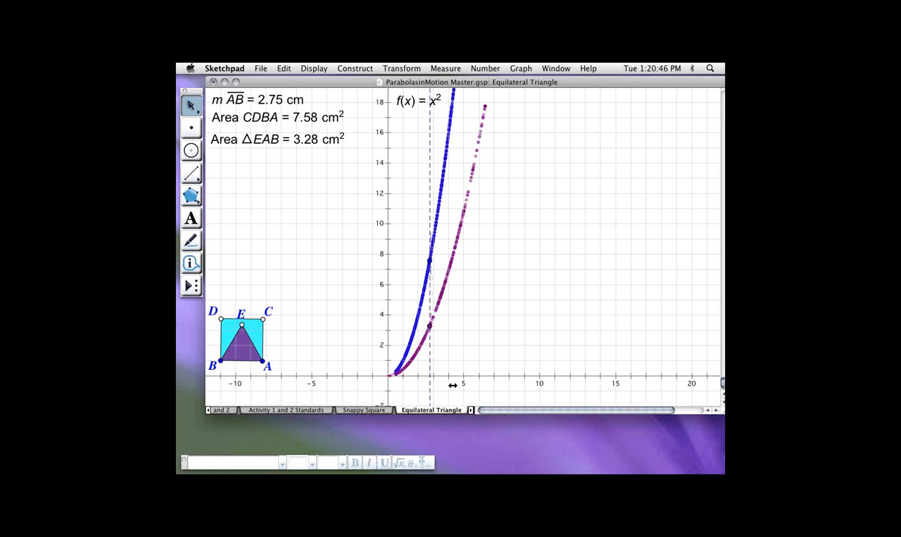
Resize the square and triangle at vertex A until side AB is about 3.99 cm, and clear the selection
mouse_move(263, 361)
left_mouse_down()
mouse_move(241, 361)
mouse_move(277, 361)
mouse_move(265, 361)
left_mouse_up()
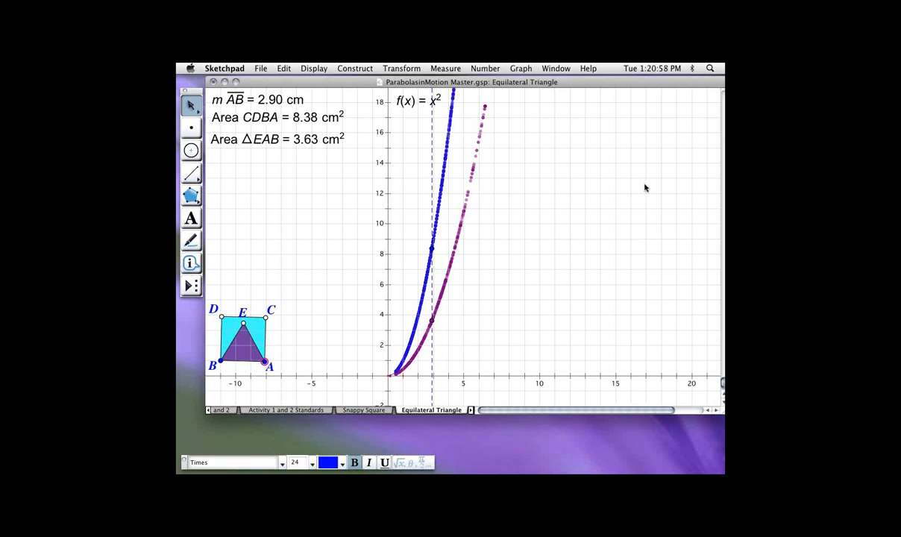
mouse_move(485, 361)
left_mouse_down()
mouse_move(465, 361)
mouse_move(506, 362)
mouse_move(454, 358)
mouse_move(520, 359)
mouse_move(463, 361)
mouse_move(503, 360)
left_mouse_up()
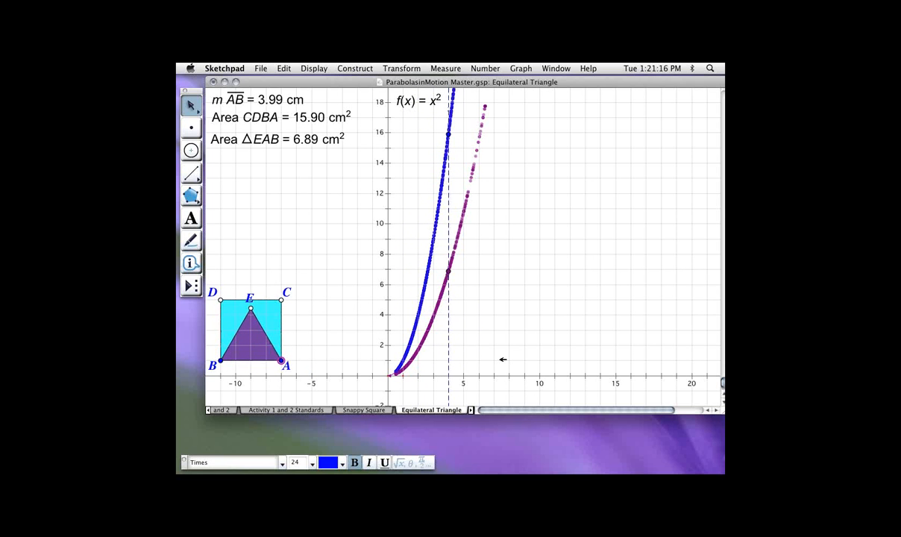
left_click(522, 322)
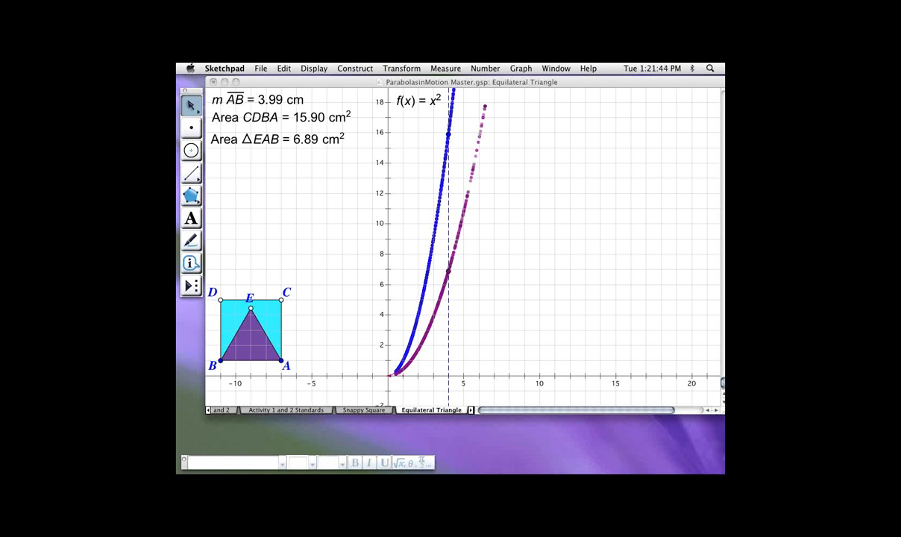
Show the label of segment AB just below the segment and rename it x
left_click(464, 360)
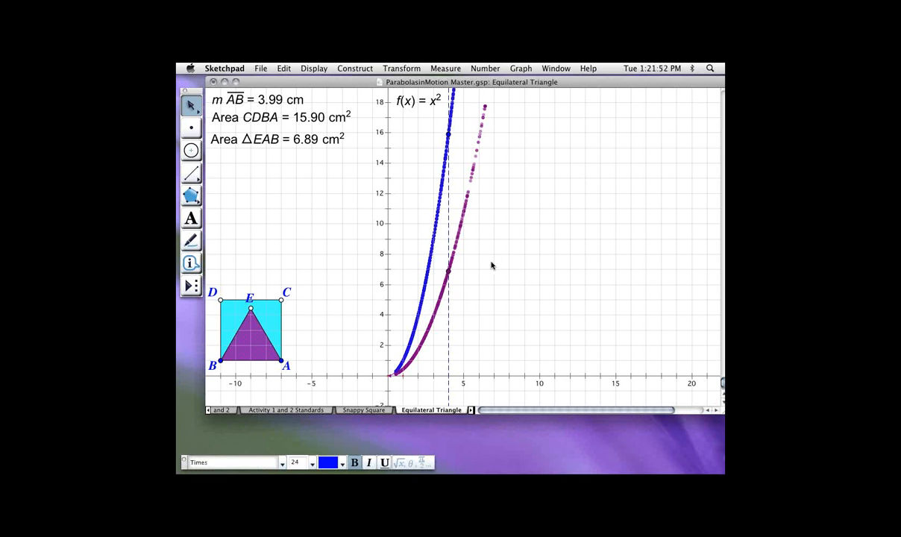
left_click(495, 362)
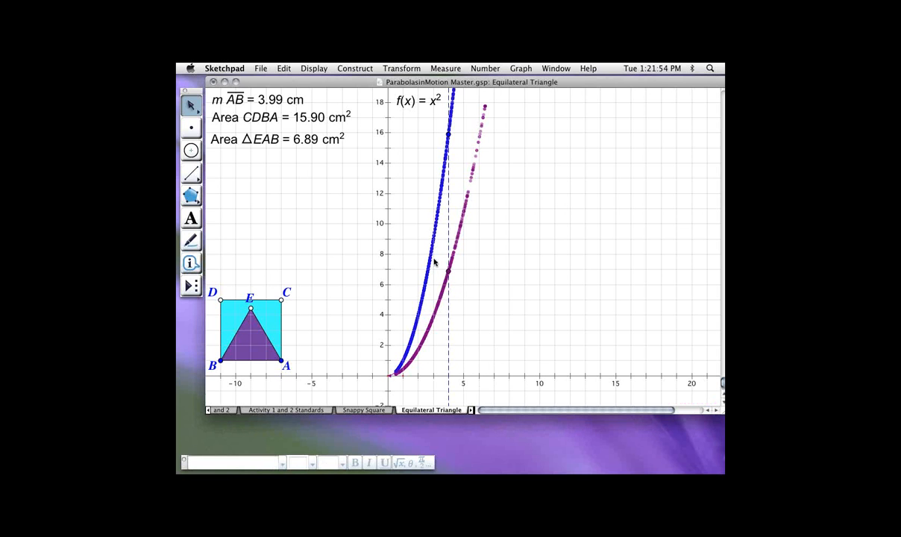
left_click(408, 220)
left_click(468, 365)
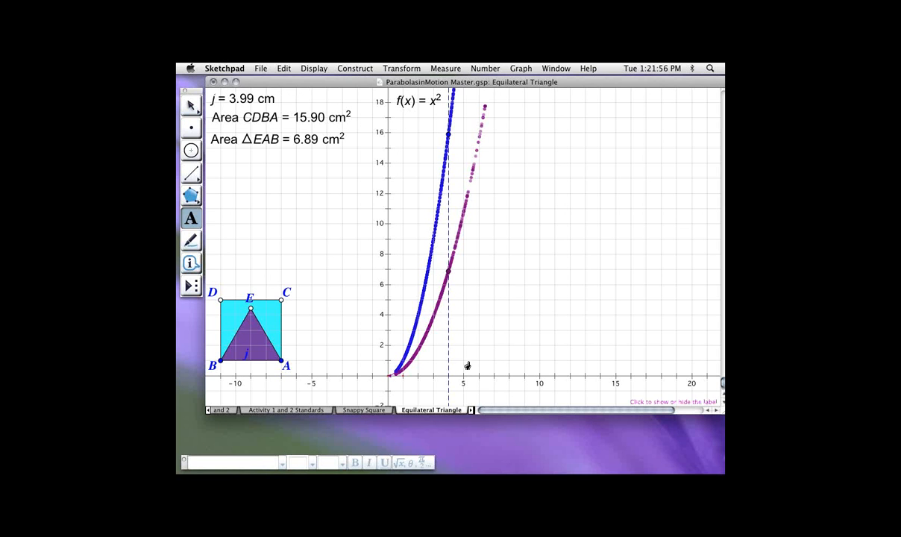
left_click_drag(462, 363, 464, 370)
double_click(466, 370)
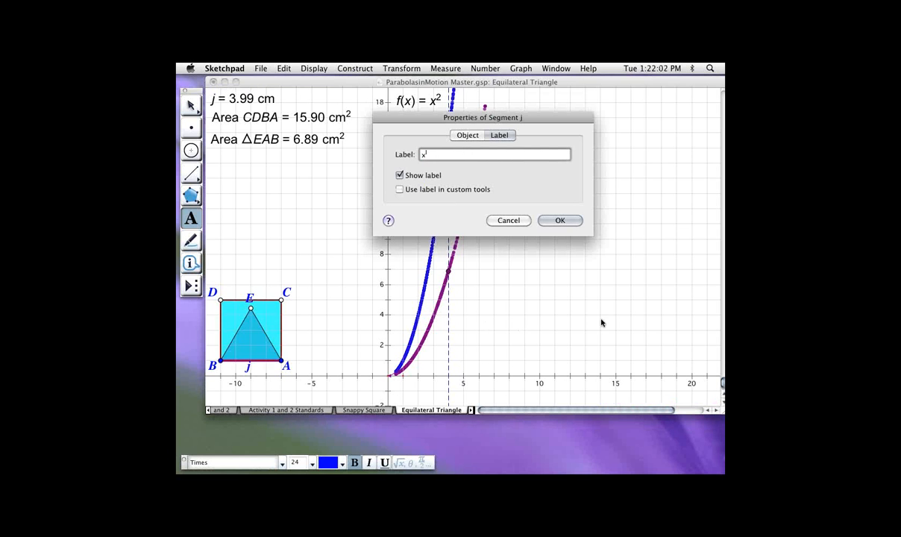
key("Return")
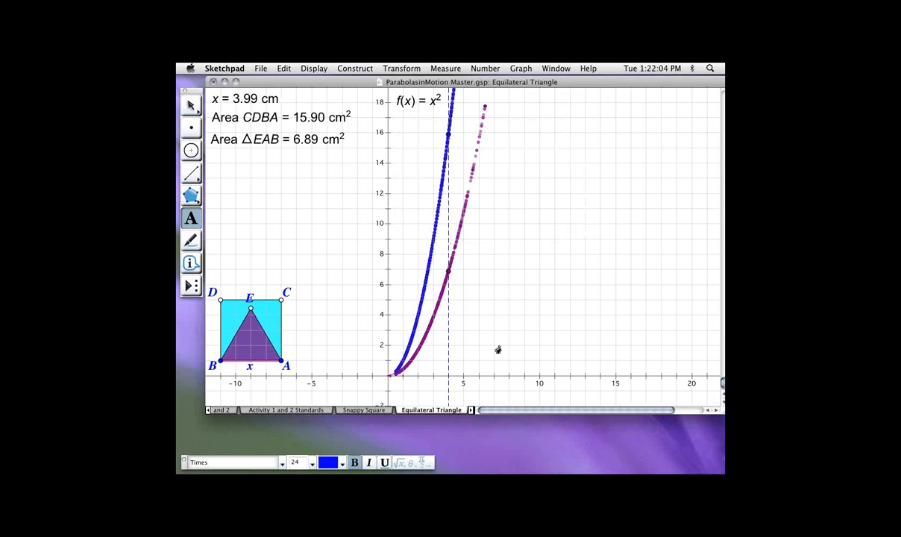
Plot the new function g(x) = 1/4·x^2 on the existing grid and clear the selection
key("Escape")
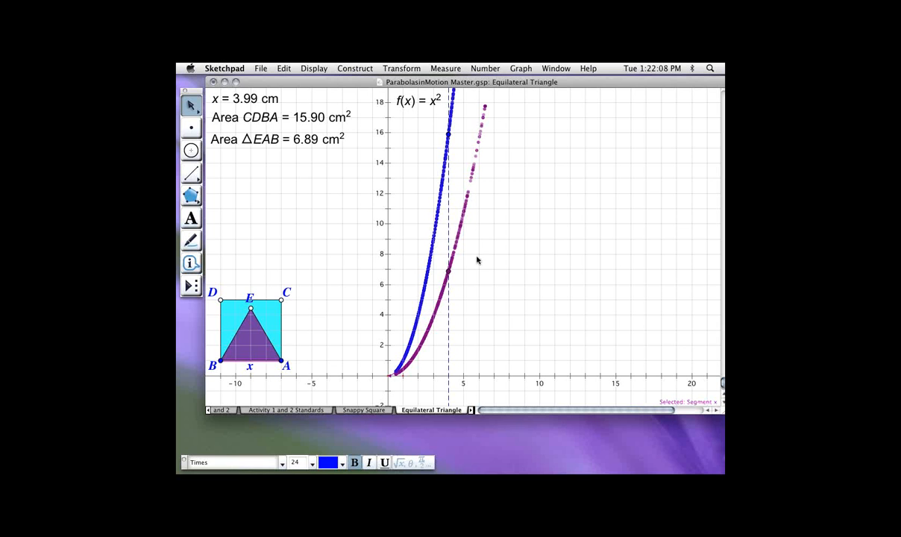
key("Escape")
left_click(520, 69)
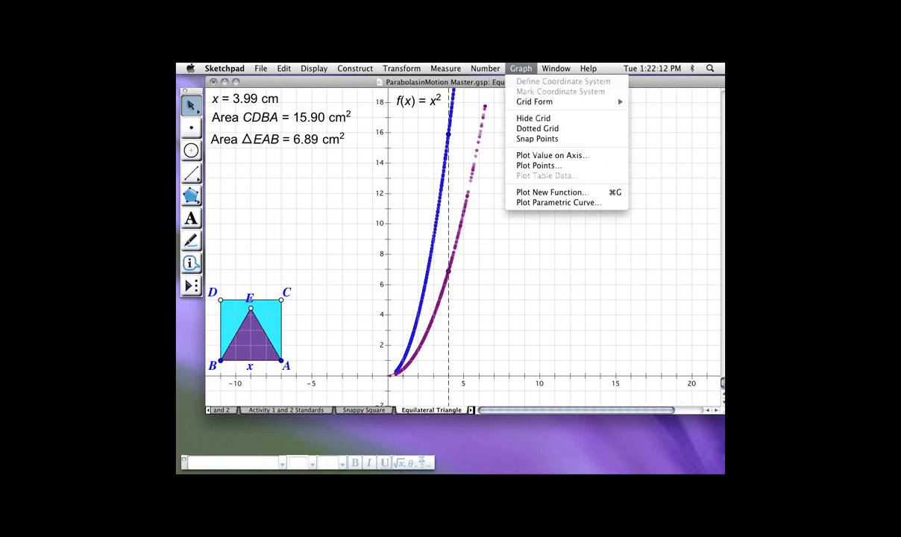
left_click(551, 192)
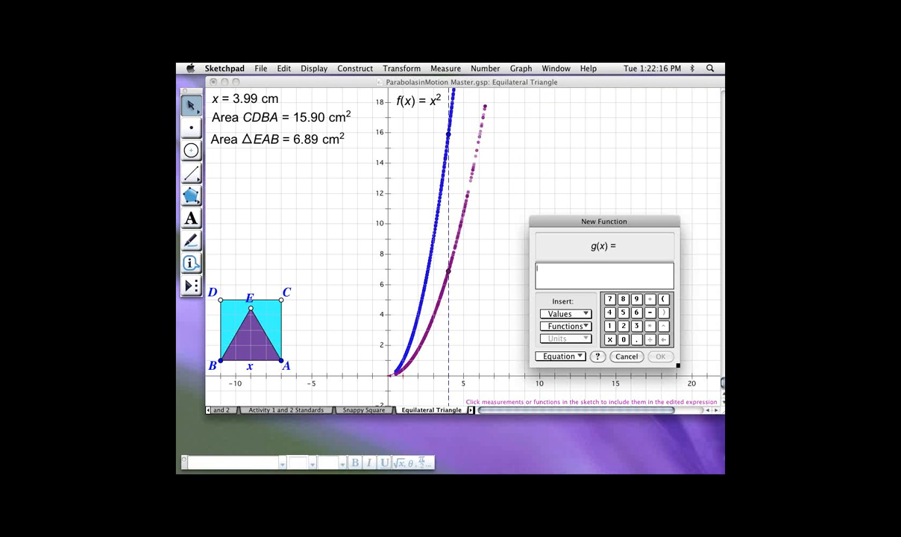
type("1 /")
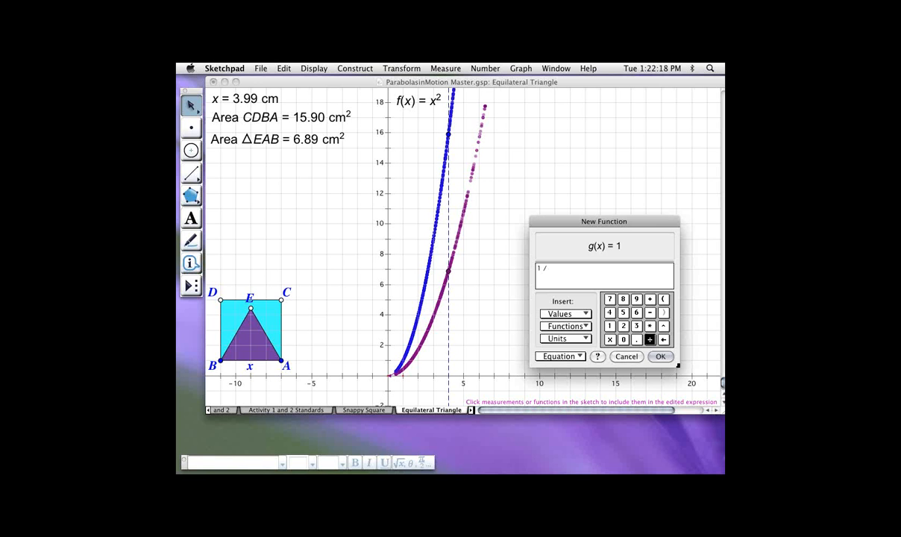
type(" 4 * ")
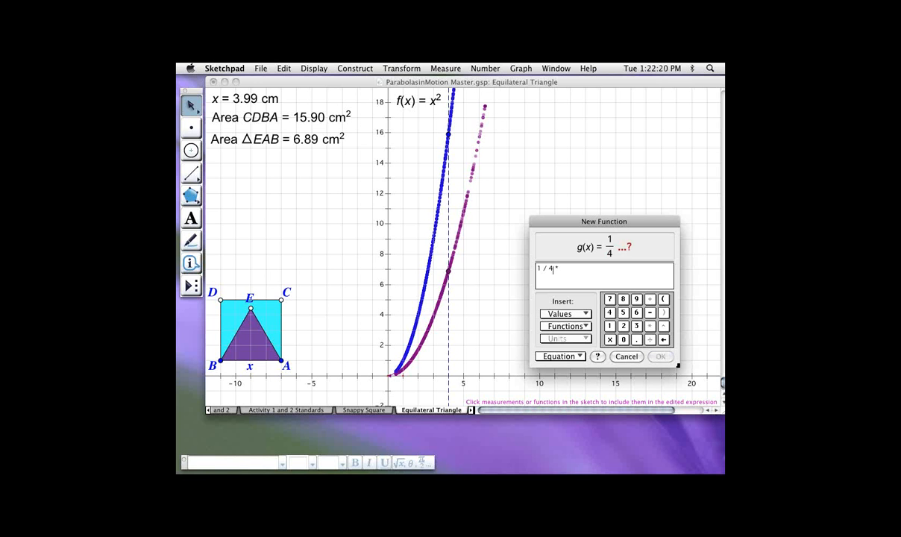
type("x ")
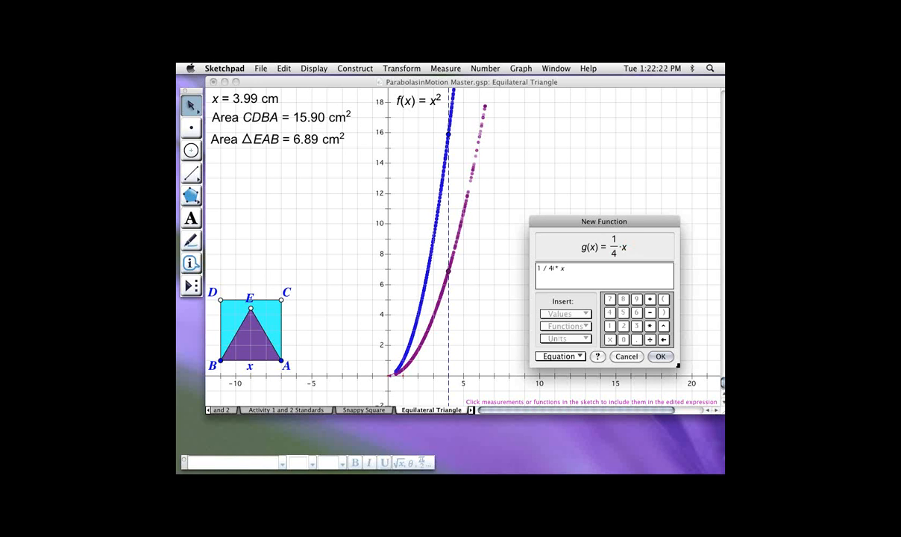
type("^ ")
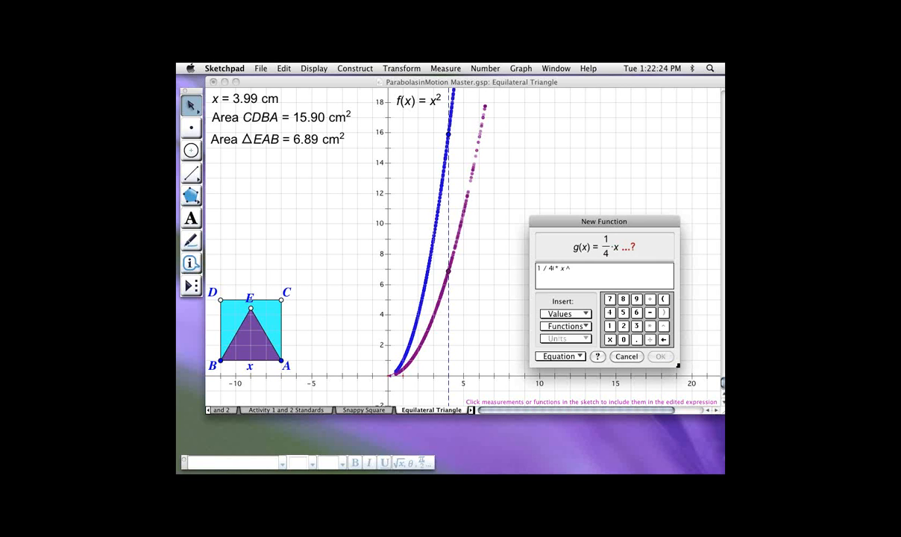
type("2")
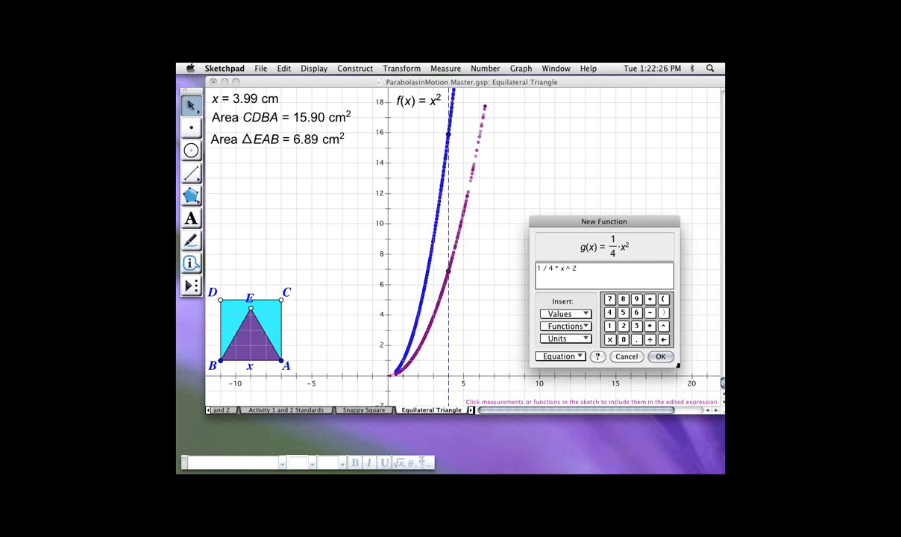
key("Return")
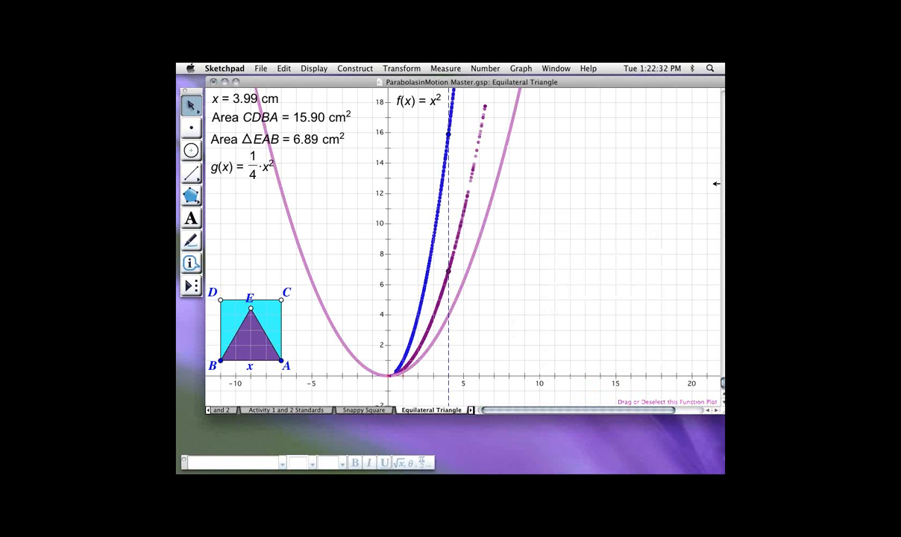
left_click(481, 193)
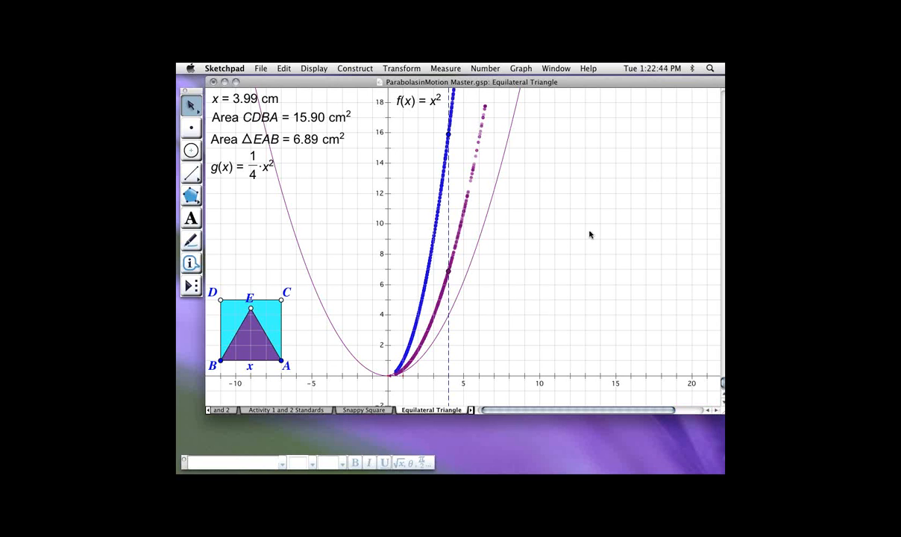
Plot the new function h(x) = sqrt(3)/4·x^2 on the same axes and deselect its curve
left_click(520, 68)
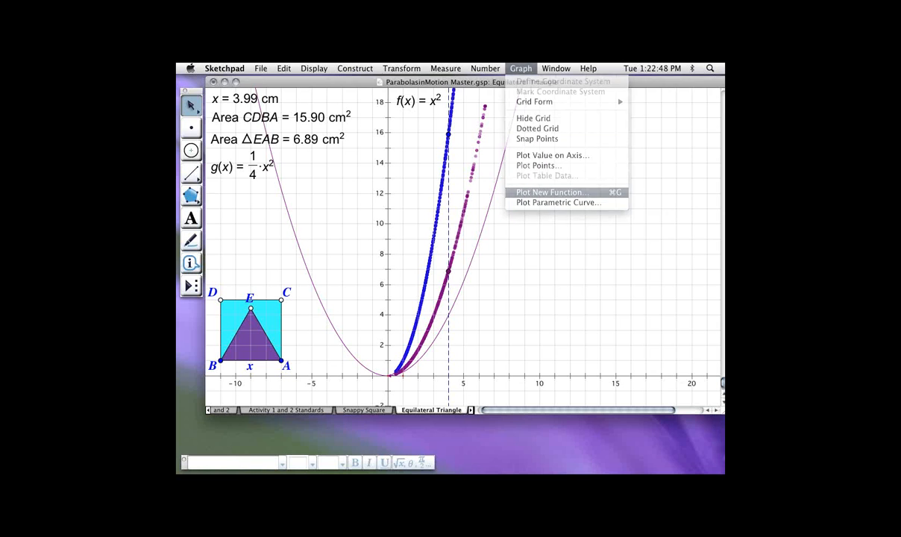
left_click(551, 192)
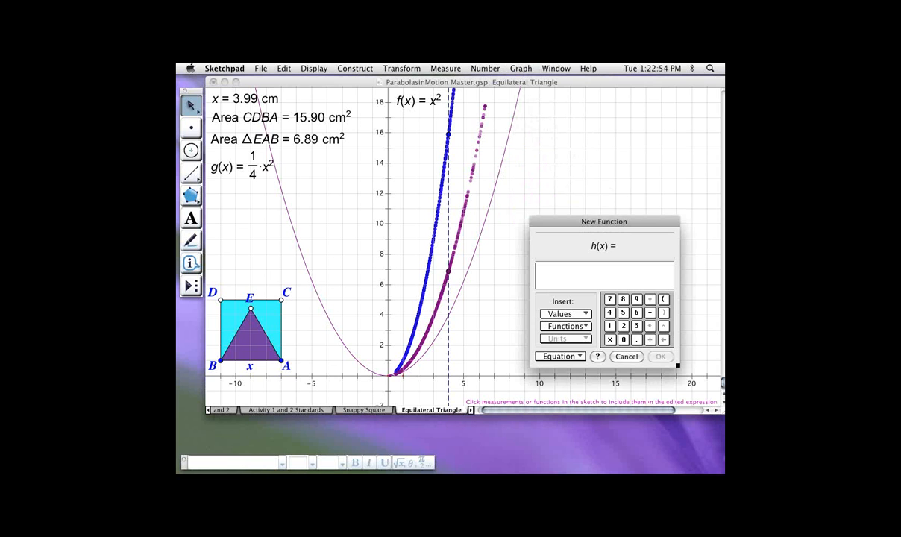
type("sqrt(round())")
key("BackSpace")
key("BackSpace")
type("3")
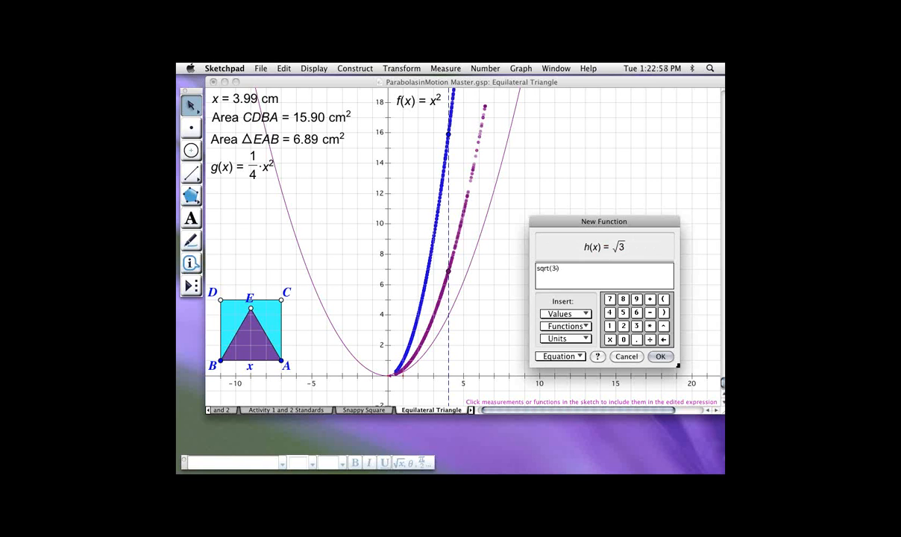
key("Right")
type("/ 4 * x ")
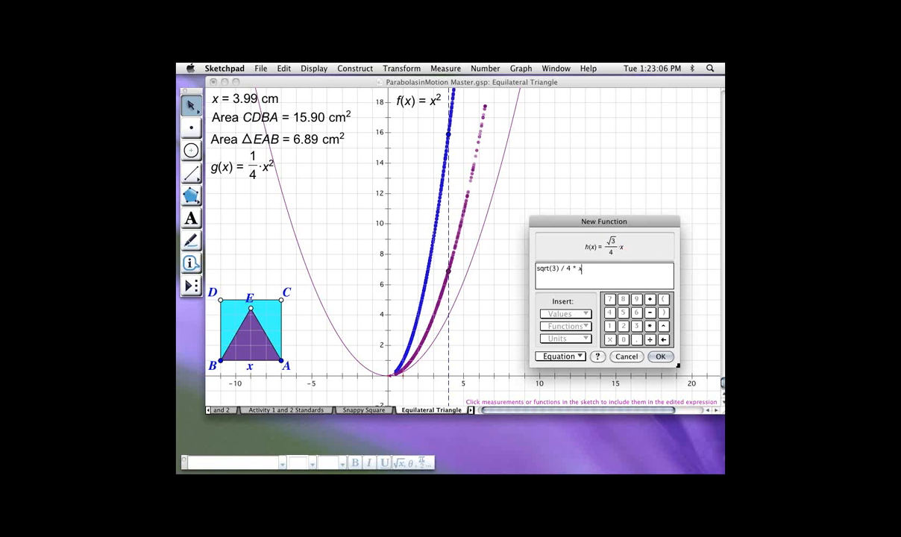
type("^ 2")
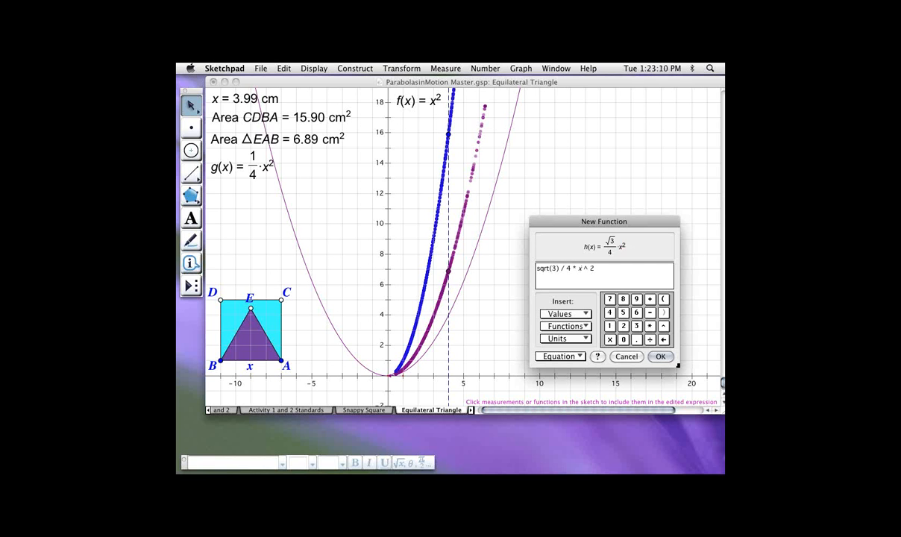
left_click(660, 355)
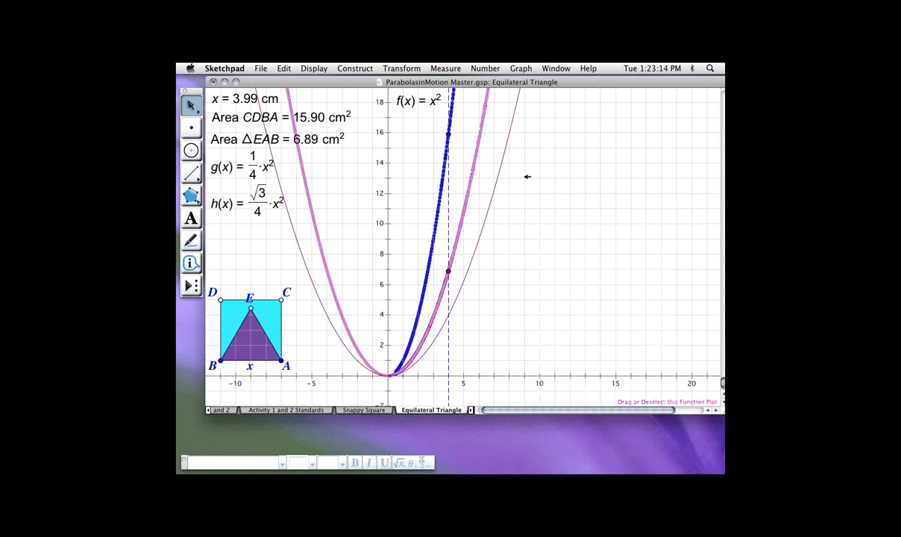
left_click(715, 250)
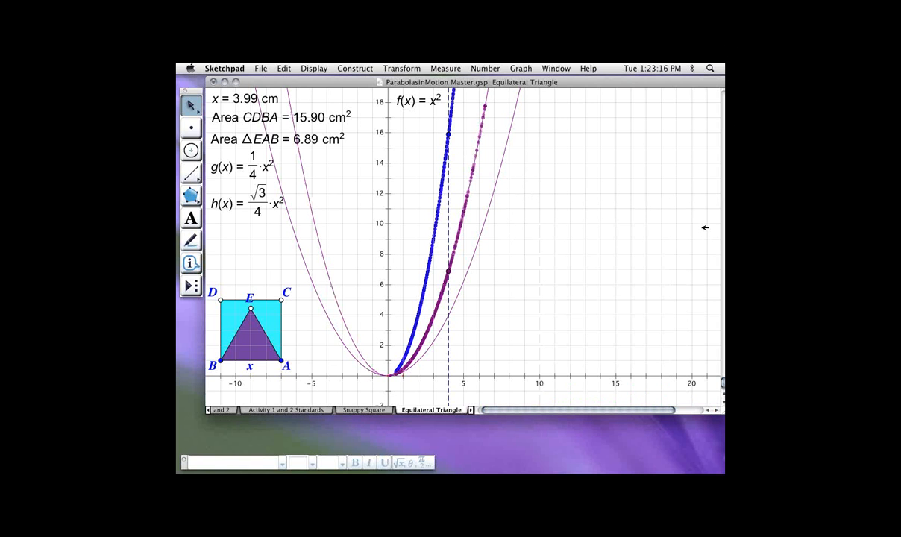
Delete the plotted curve of g(x) = 1/4·x^2 and move its equation out to the far right edge of the graph
left_click(702, 228)
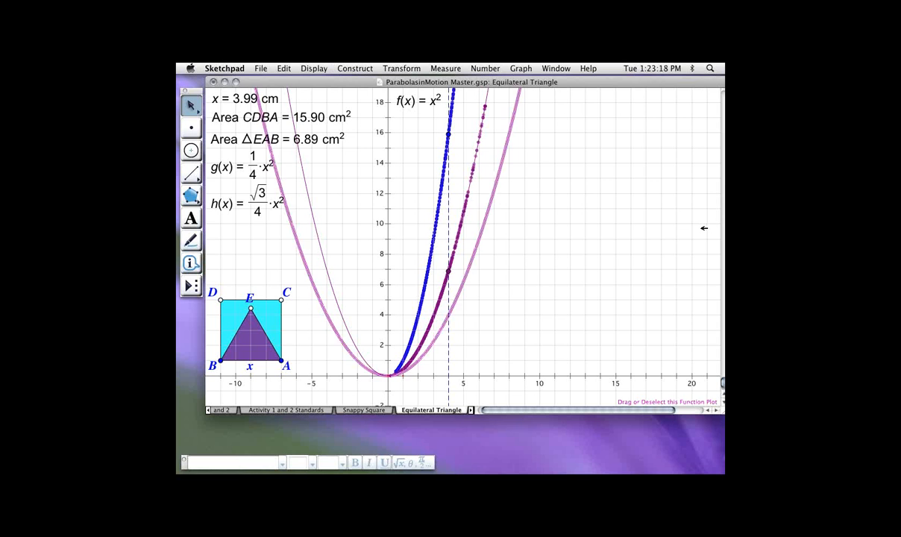
key("Delete")
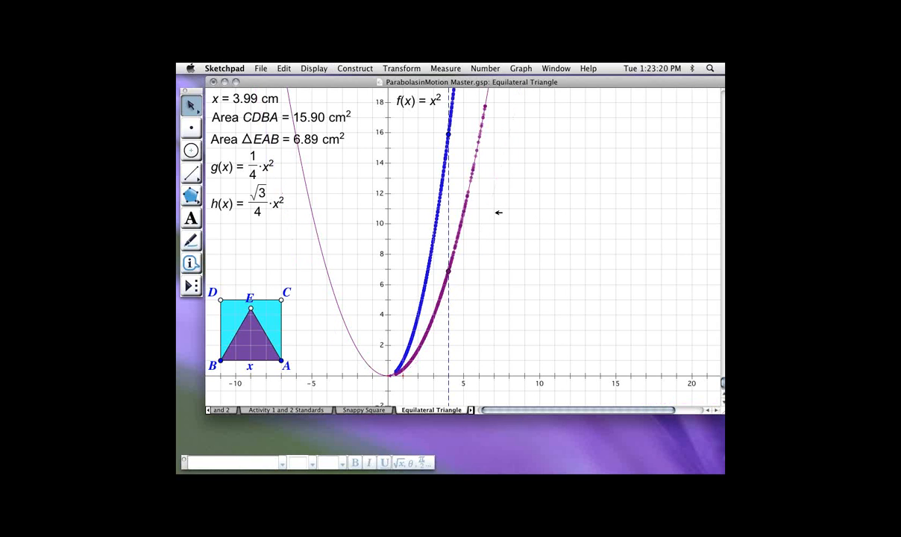
left_click_drag(483, 201, 484, 209)
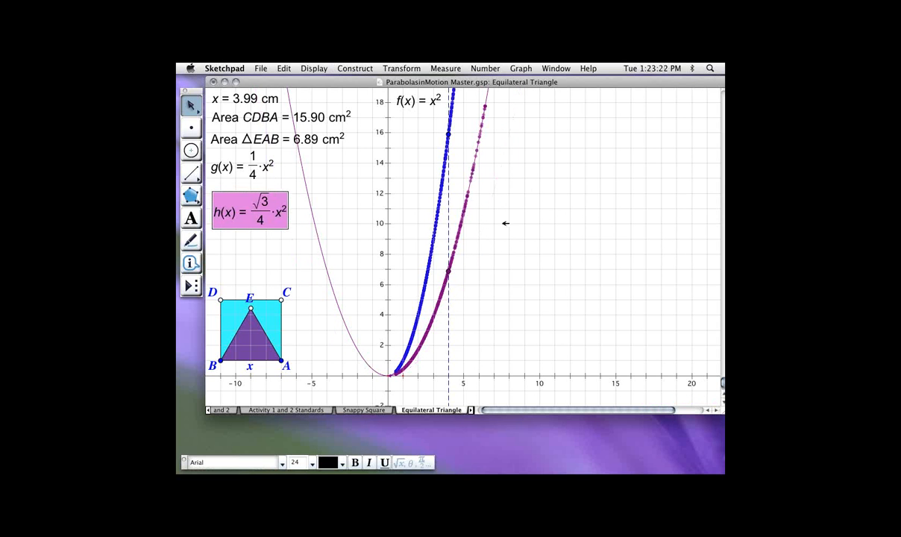
left_click(501, 173)
left_click_drag(251, 167, 708, 263)
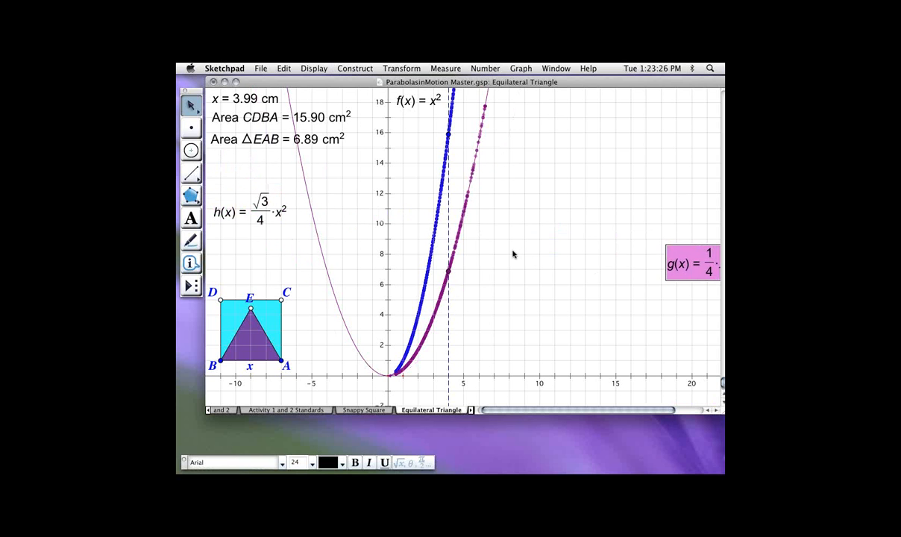
Place the h(x) equation directly beneath the triangle's area measurement and clear the selection
left_click(267, 246)
left_click_drag(251, 213, 256, 177)
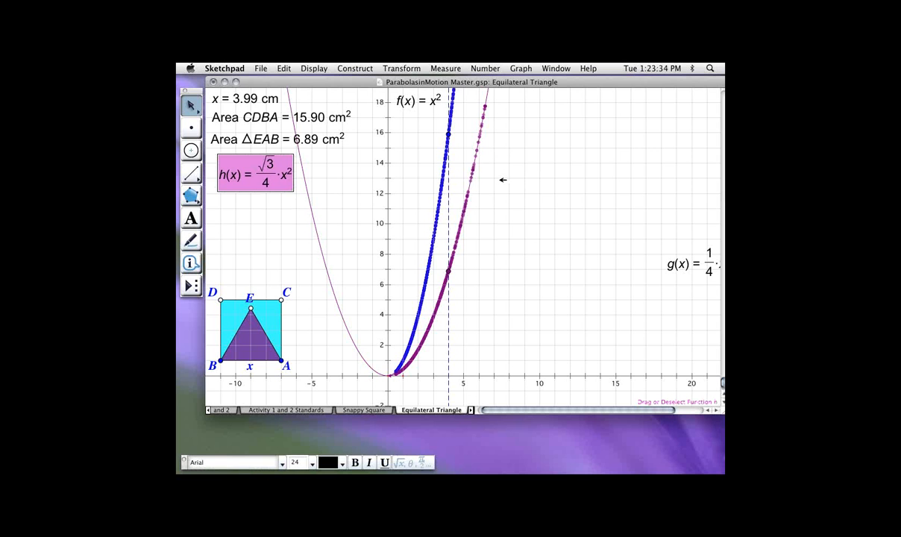
left_click(594, 241)
Resize the square and triangle at vertex A until side x is about 2.89 cm, and clear the selection
left_click_drag(502, 359, 466, 334)
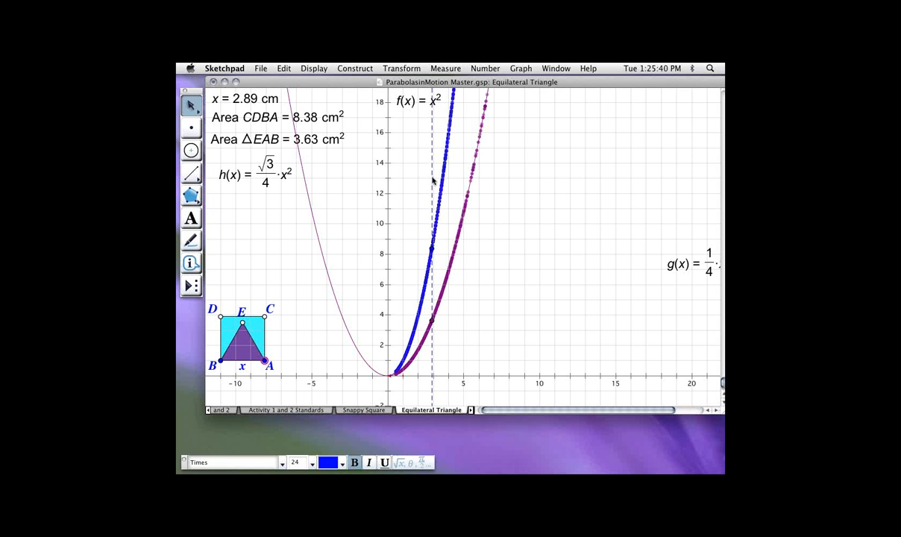
key("super+shift+slash")
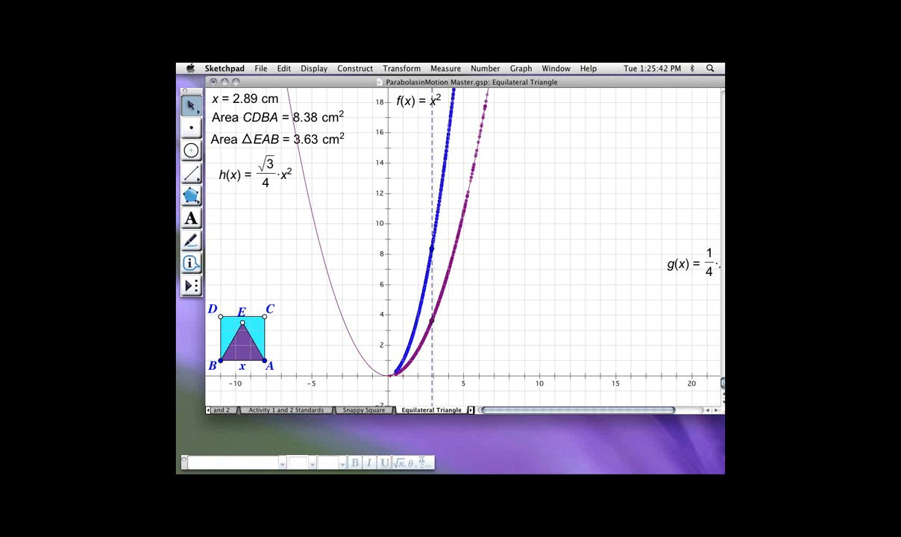
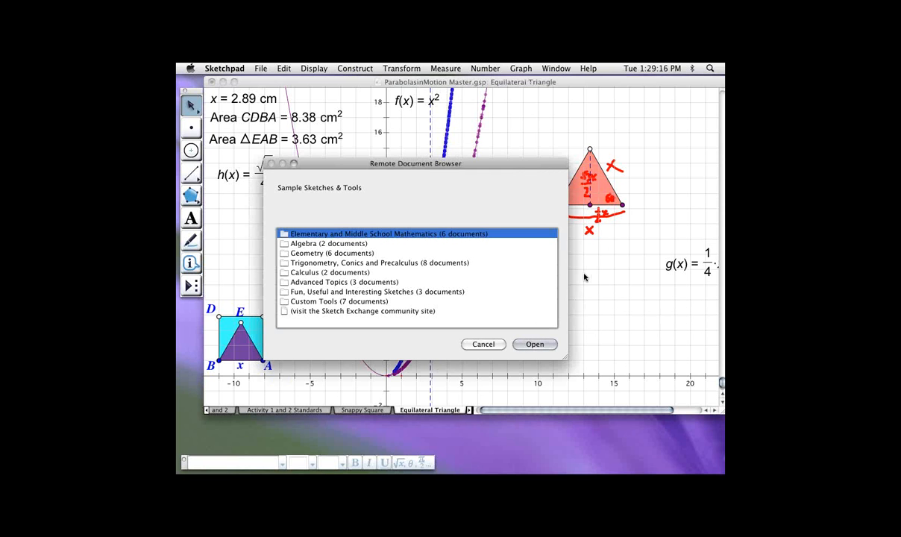
Examine the Custom Tools folder in the sample sketches, including Regular Polygons, return to the main list and close the document browser
left_click(536, 302)
double_click(535, 302)
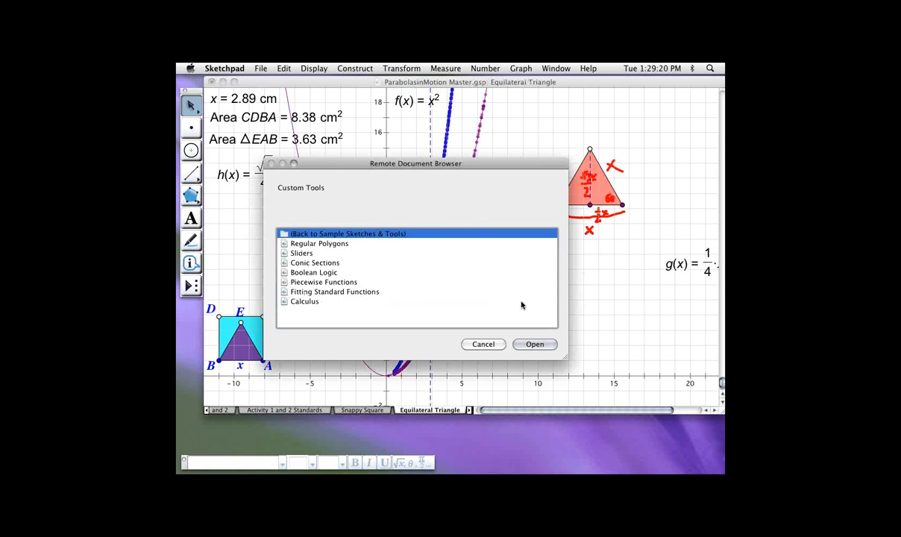
left_click(530, 244)
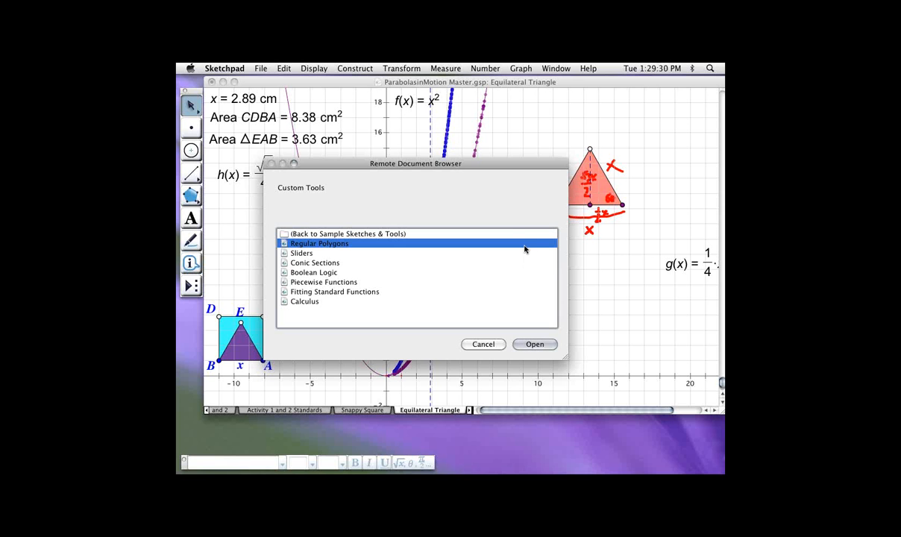
double_click(504, 235)
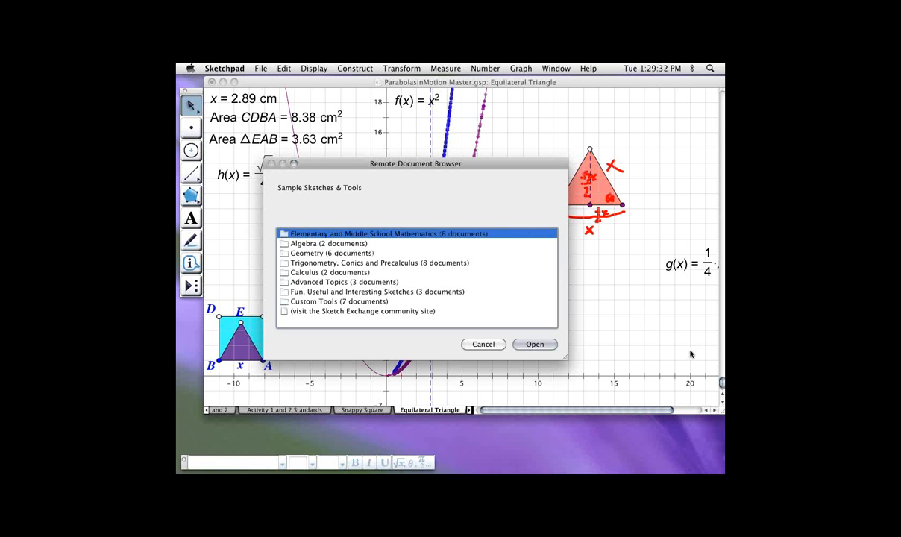
key("Escape")
Reopen Sample Sketches & Tools, select both Regular Polygons and Sliders in the Custom Tools folder, and dismiss the browser without opening them
left_click(589, 69)
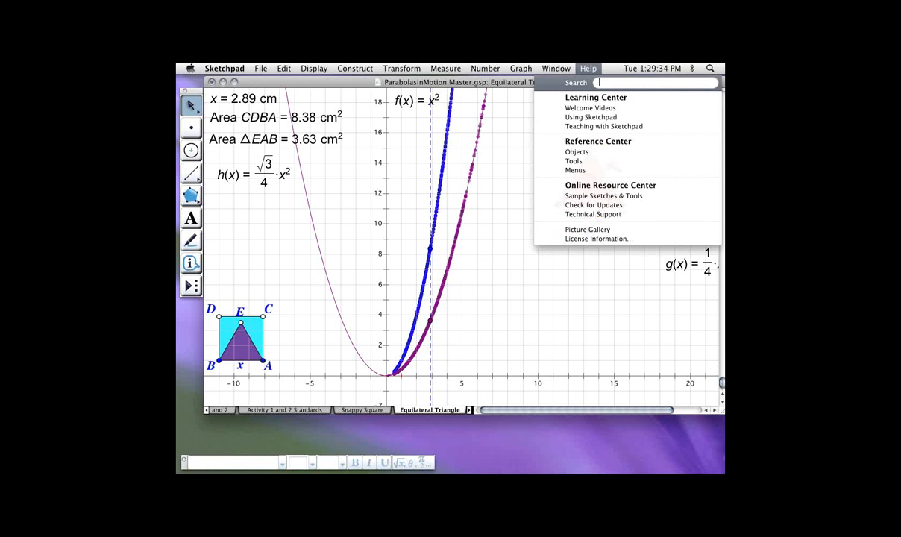
left_click(604, 196)
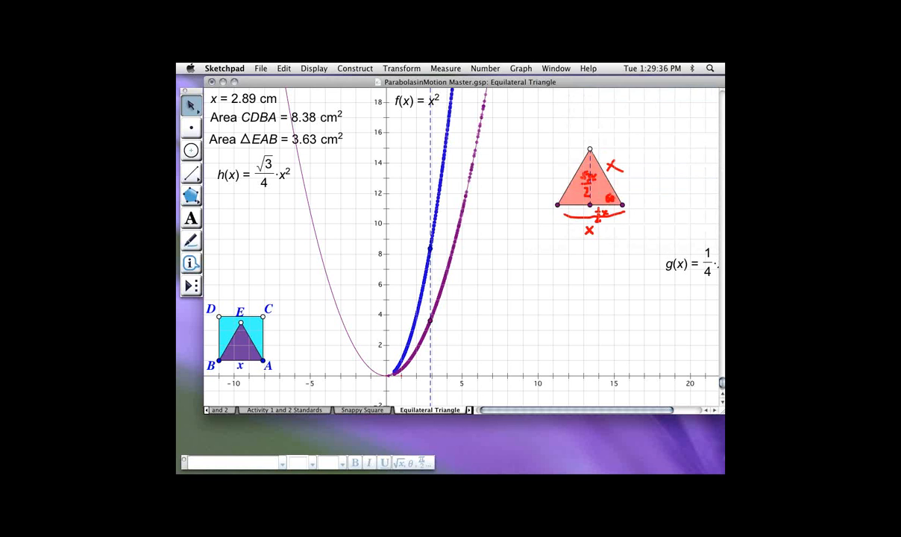
double_click(521, 302)
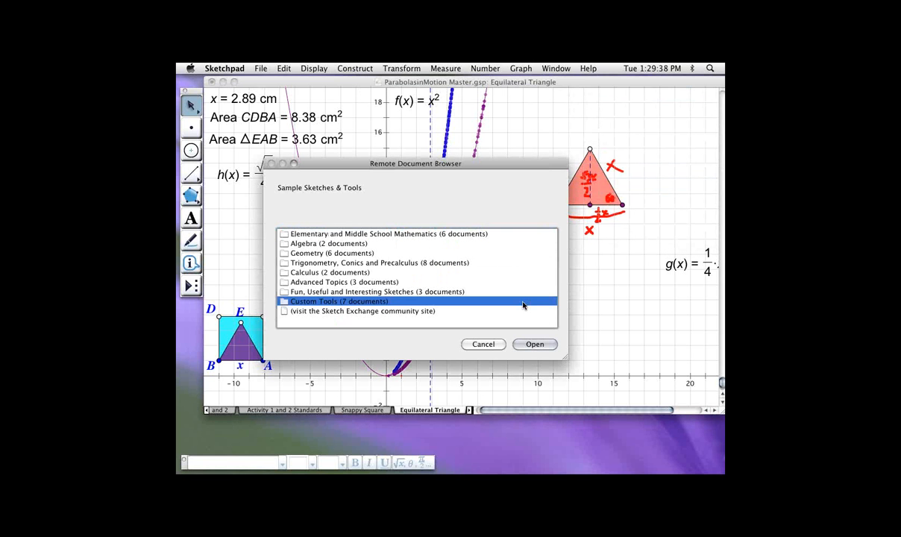
left_click(519, 245)
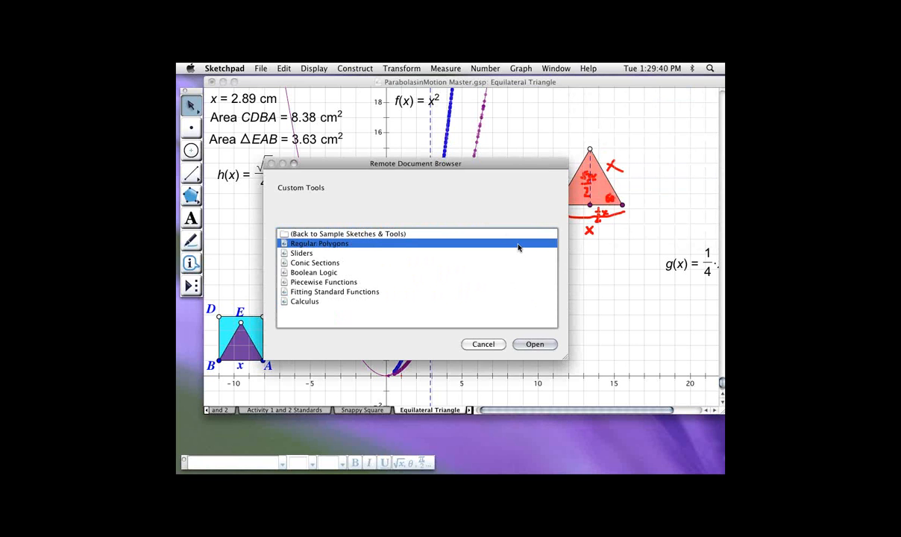
left_click(518, 253)
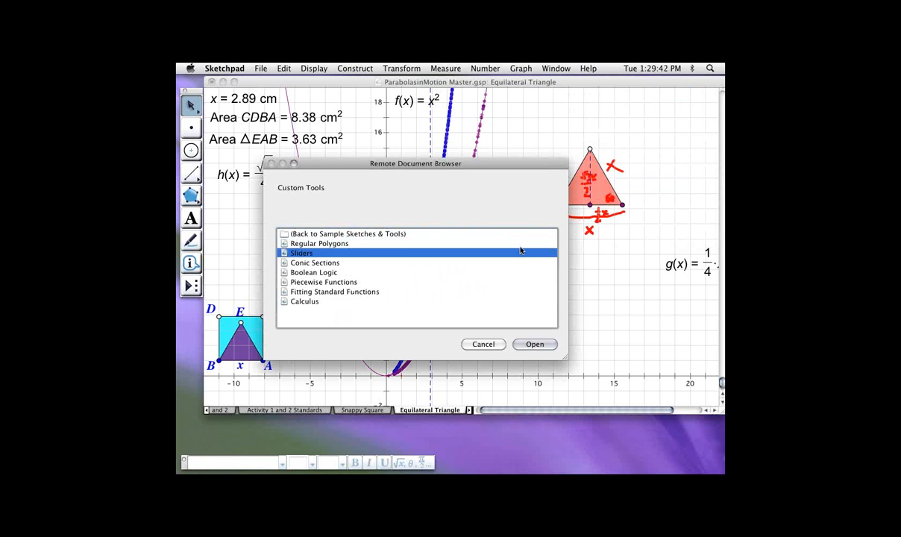
left_click(521, 245, "shift")
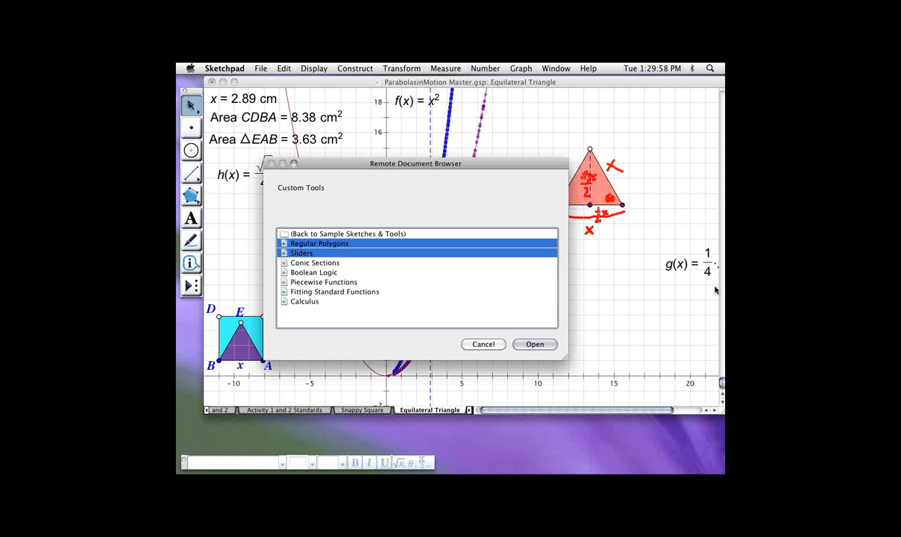
key("Escape")
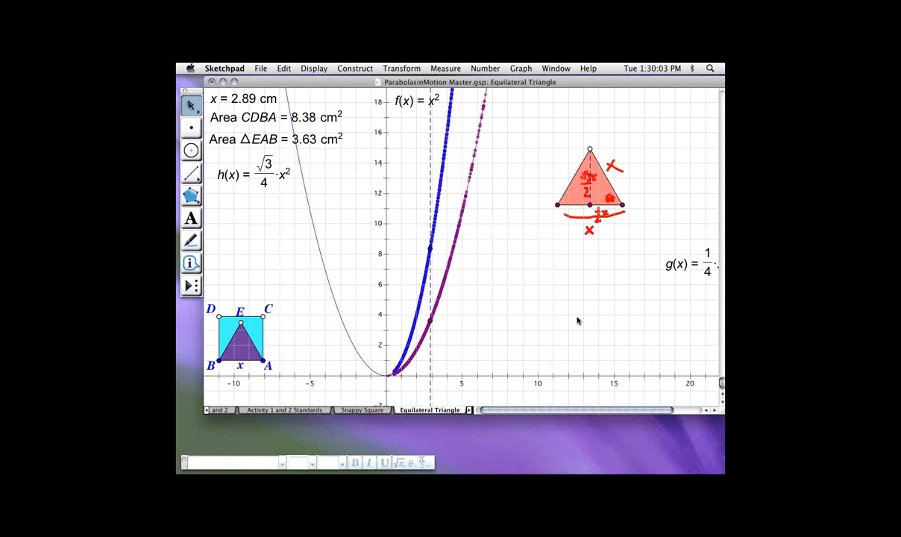
On the Slider for a page, construct a horizontal line through two points across the lower part and make it solid
left_click(469, 410)
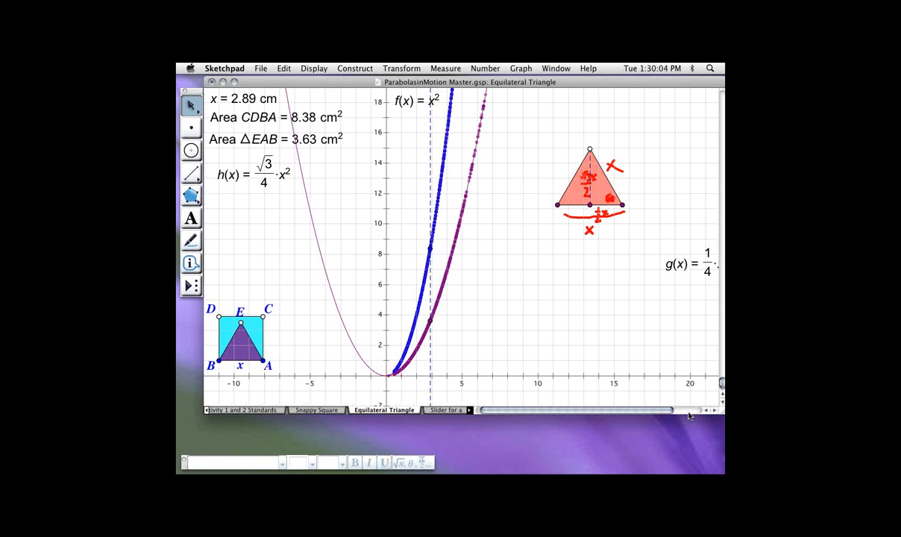
left_click(414, 410)
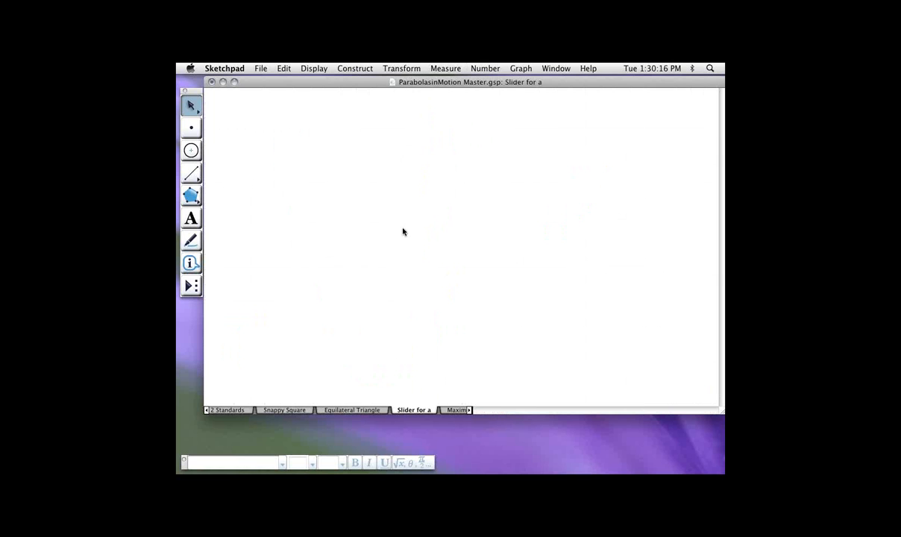
left_click_drag(191, 172, 258, 174)
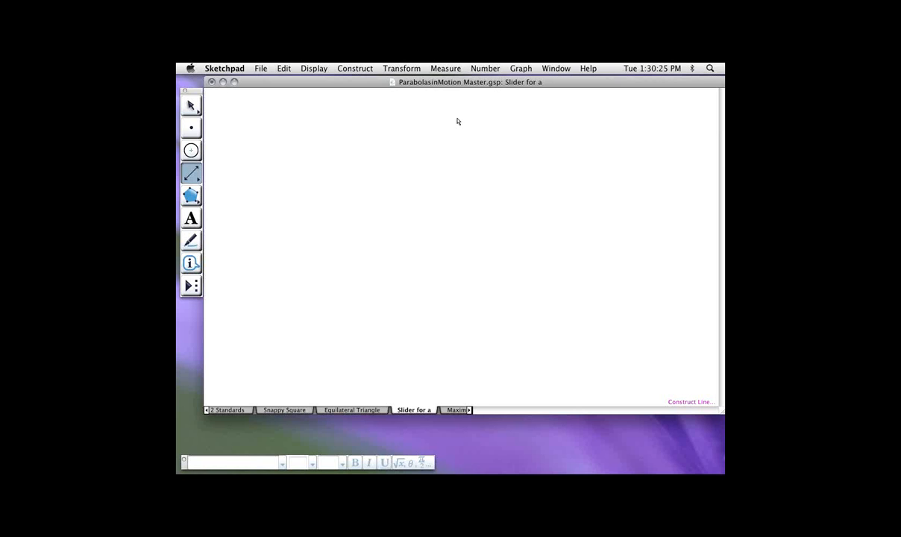
left_click_drag(252, 310, 345, 309)
left_click(316, 68)
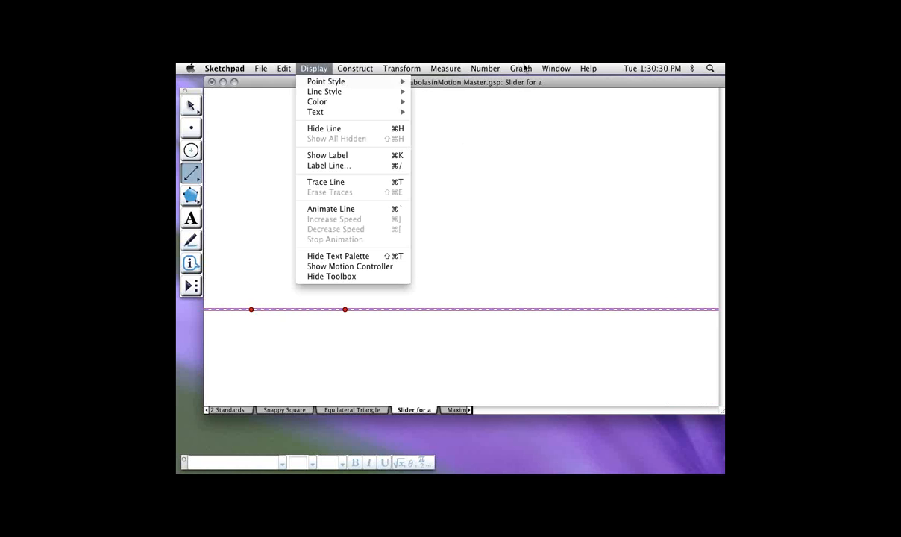
mouse_move(322, 91)
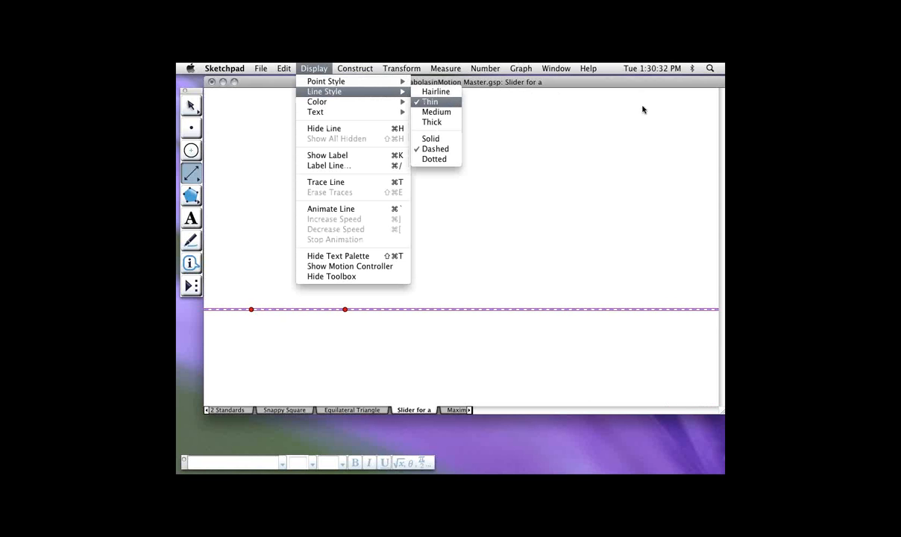
left_click(431, 139)
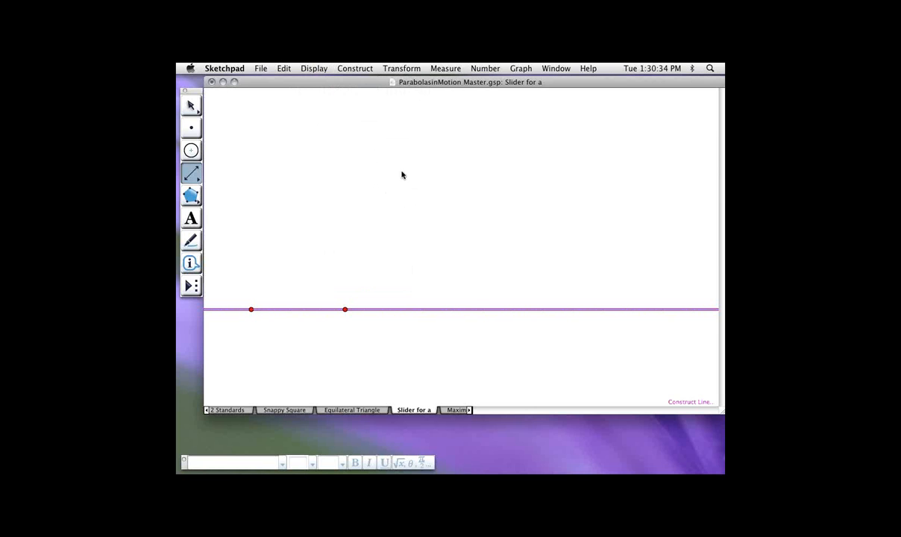
Label the line's two defining points A and B and clear the selection
left_click(191, 218)
left_click(251, 310)
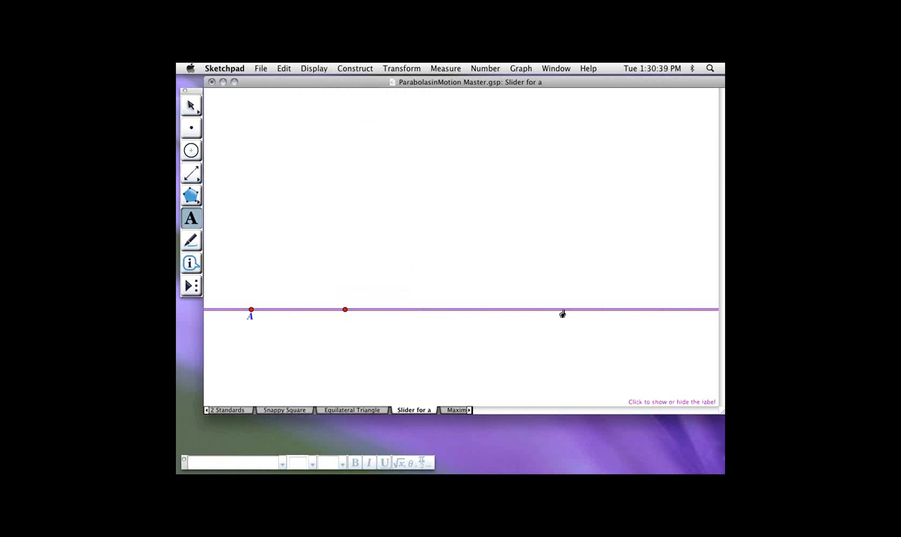
double_click(344, 309)
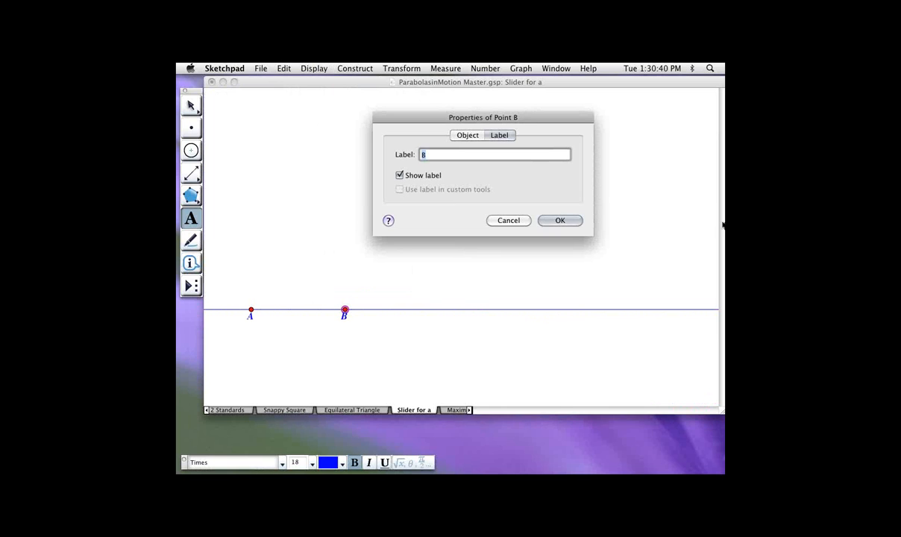
key("Return")
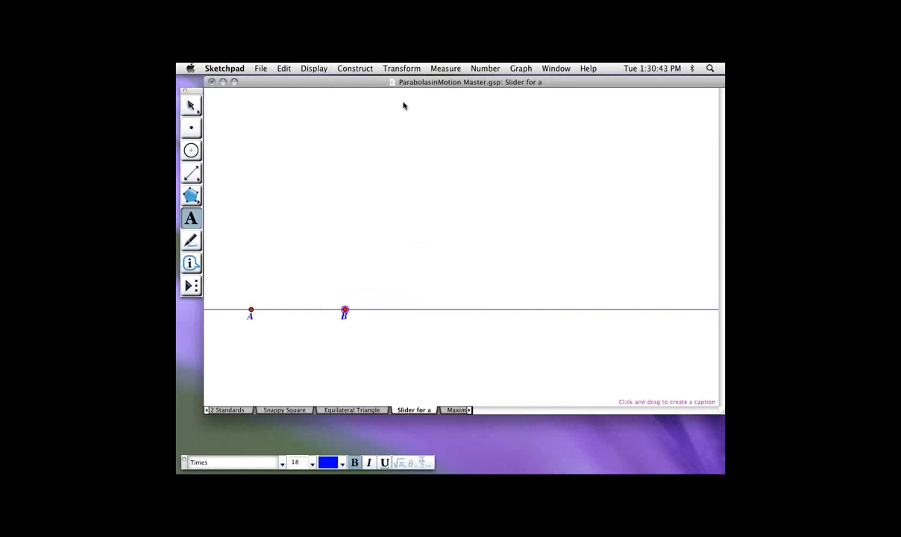
key("Escape")
left_click(492, 168)
Construct point C on the line just beyond B and measure the value of the point on line AB
left_click(192, 127)
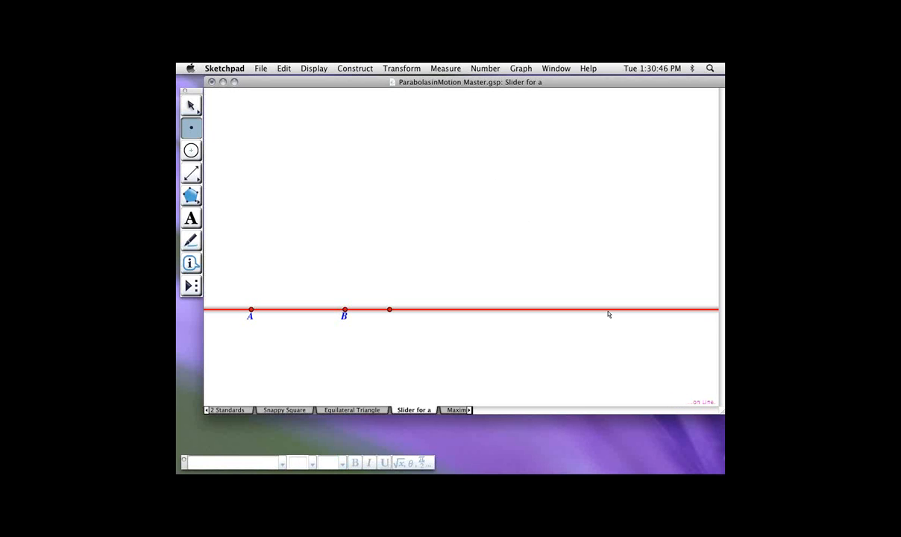
left_click(390, 309)
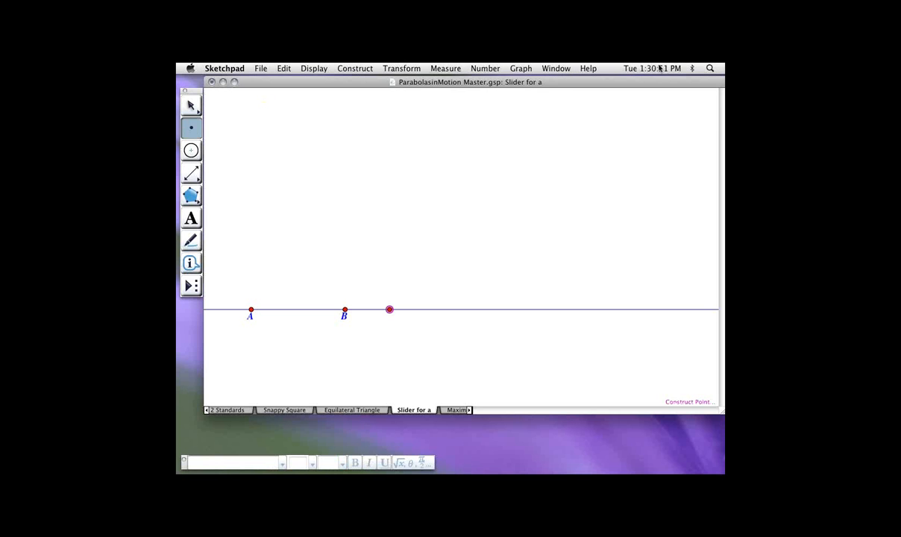
left_click(445, 69)
left_click(463, 182)
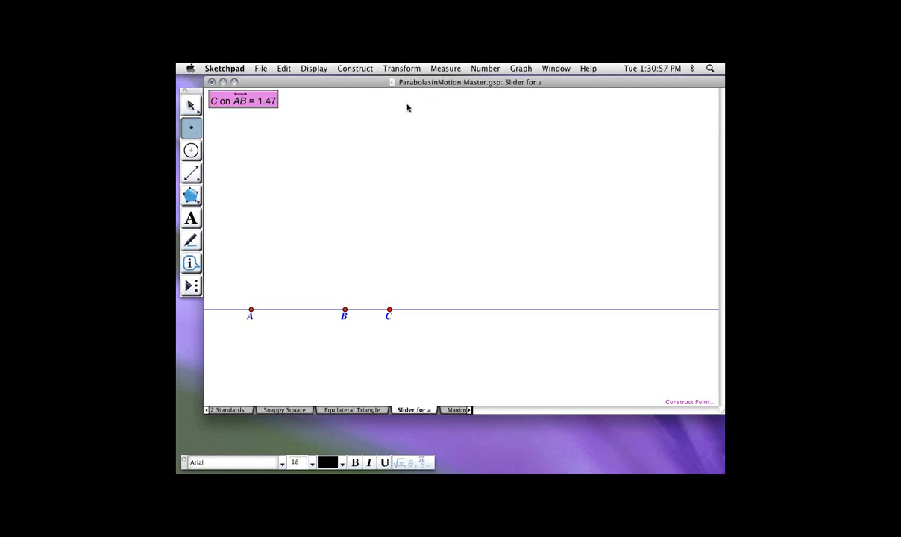
key("Escape")
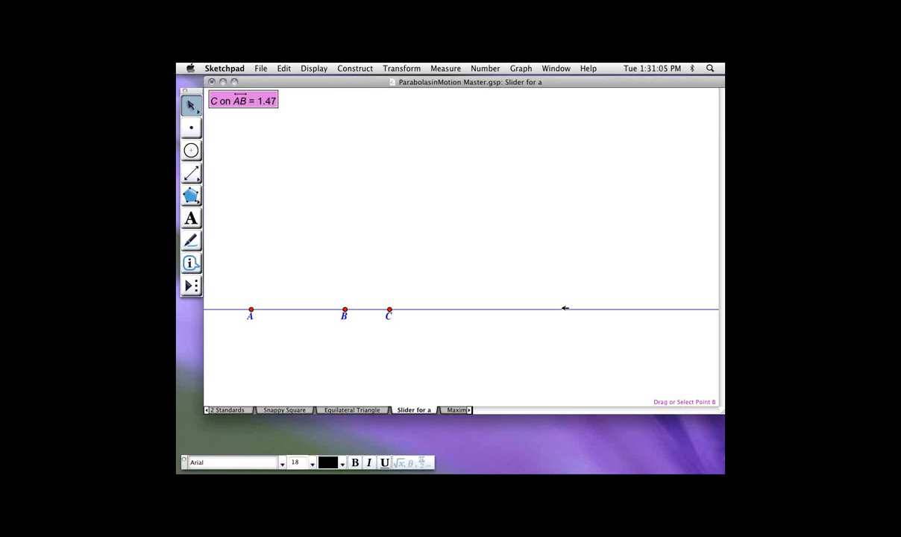
Slide point C along the line to a value of about 1.37 and move point B closer to A
mouse_move(390, 309)
left_mouse_down()
mouse_move(209, 309)
mouse_move(379, 309)
left_mouse_up()
left_click(546, 294)
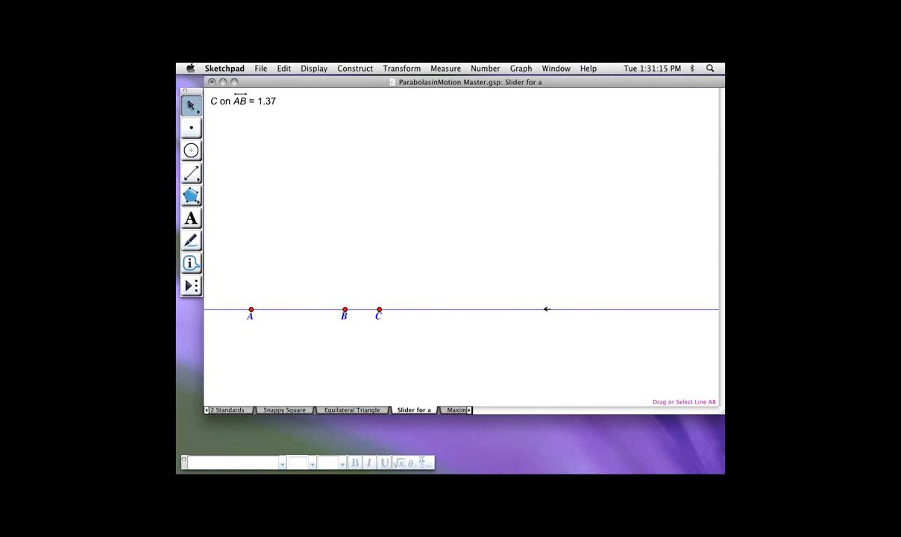
left_click(546, 308)
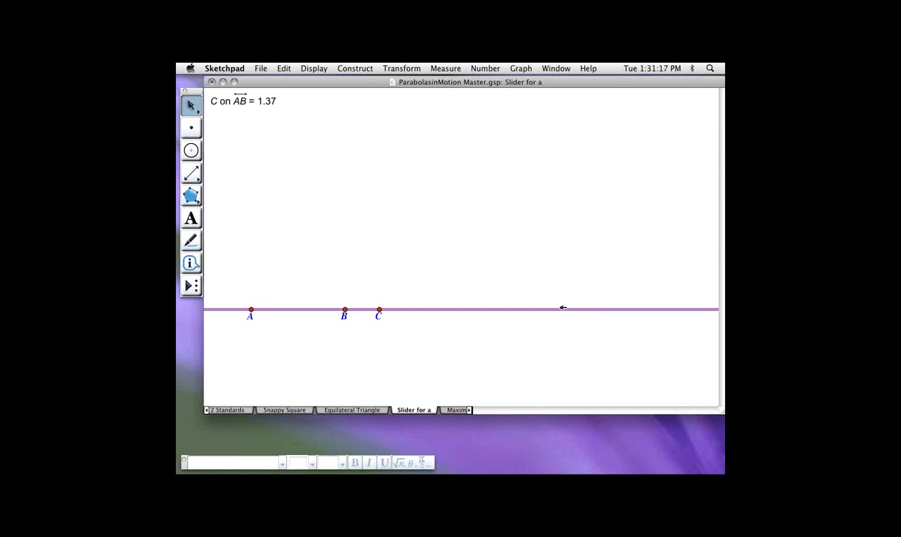
left_click(561, 290)
left_click_drag(565, 308, 521, 308)
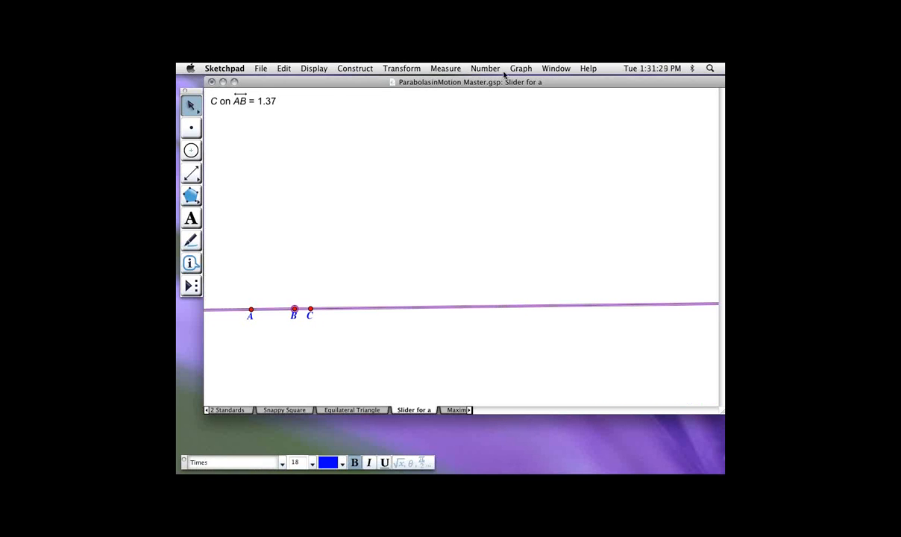
Hide the line and point B, and connect points A and C with a segment
left_click(313, 68)
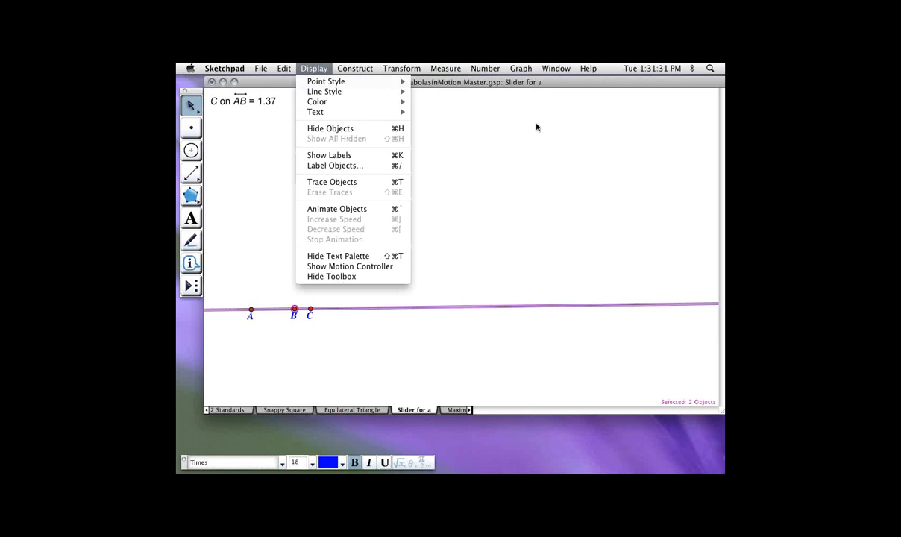
left_click(330, 128)
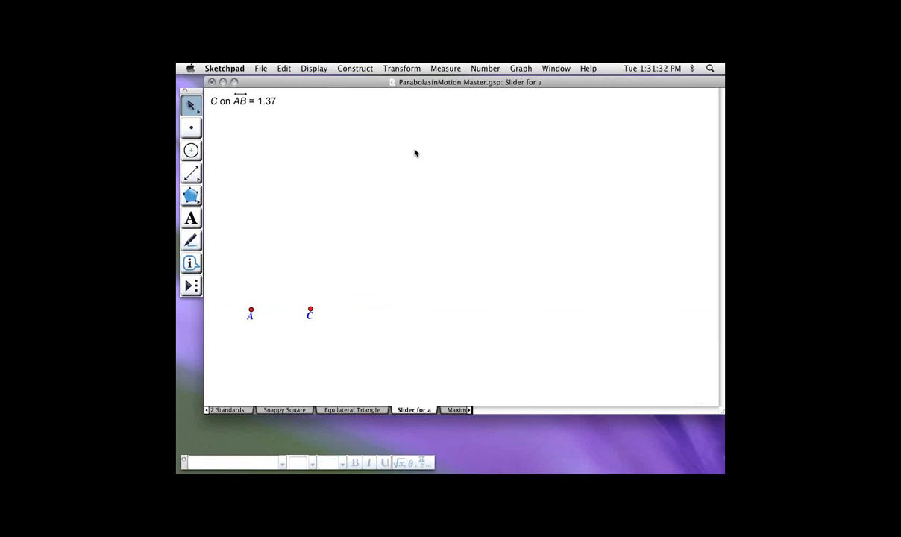
left_click(191, 172)
left_click_drag(191, 173, 209, 173)
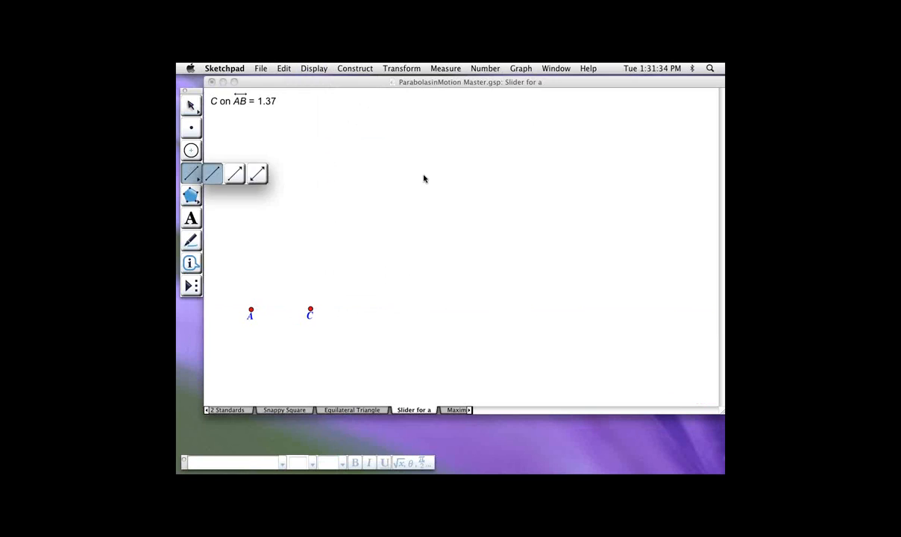
left_click_drag(251, 309, 310, 308)
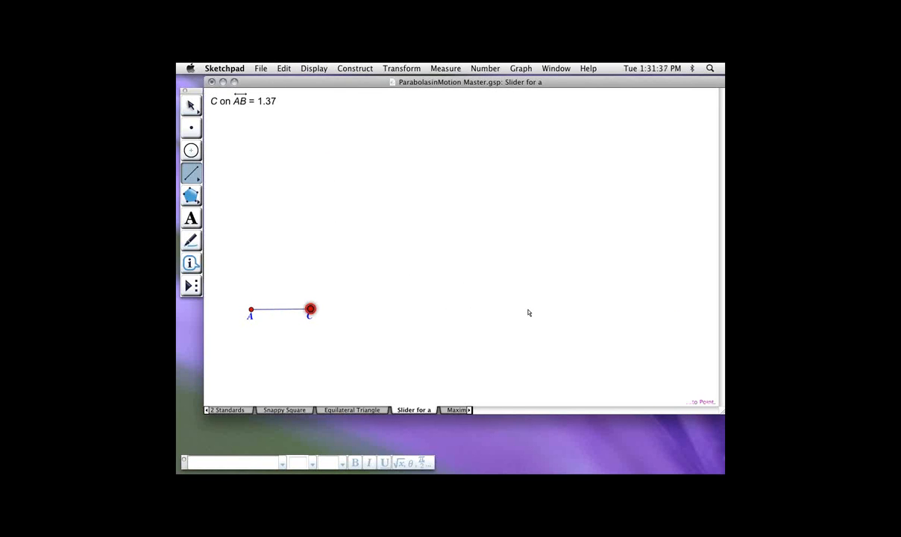
key("Escape")
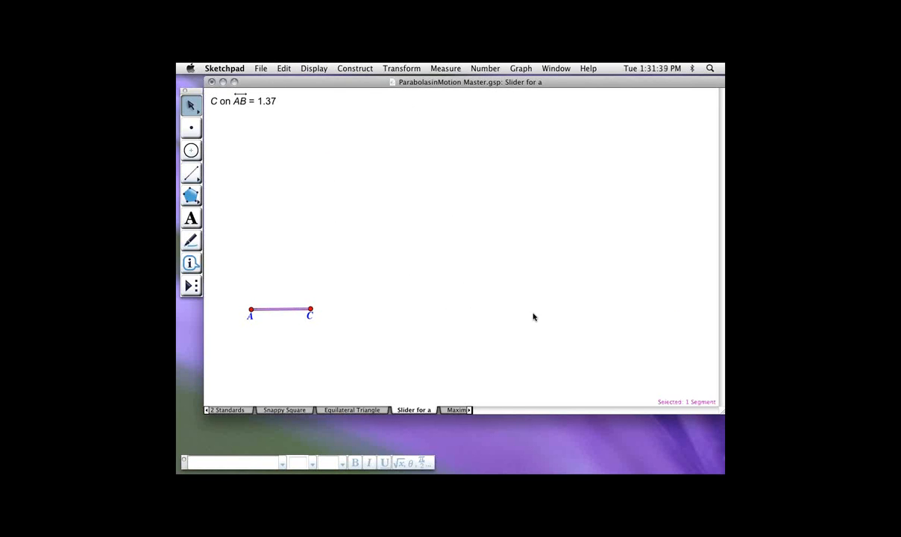
Slide point C to a value of about 0.86 and place the measurement just above segment AC
left_click_drag(310, 309, 288, 309)
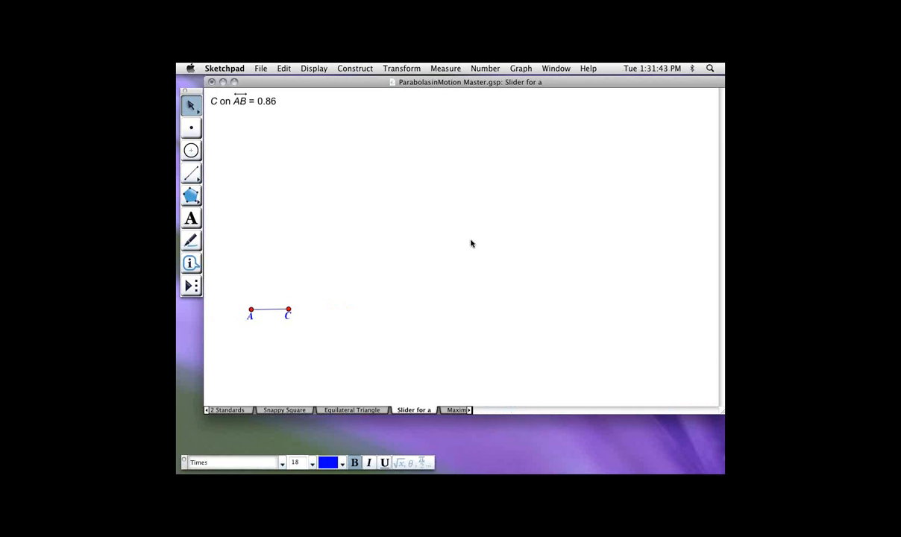
left_click_drag(243, 101, 285, 289)
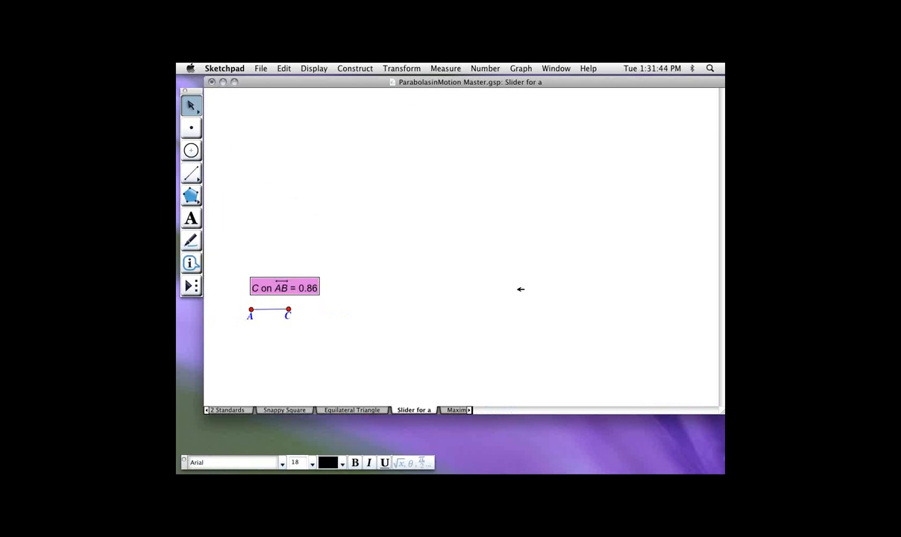
left_click(508, 259)
Relabel the measurement of point C on line AB as a and clear the selection
key("shift+F8")
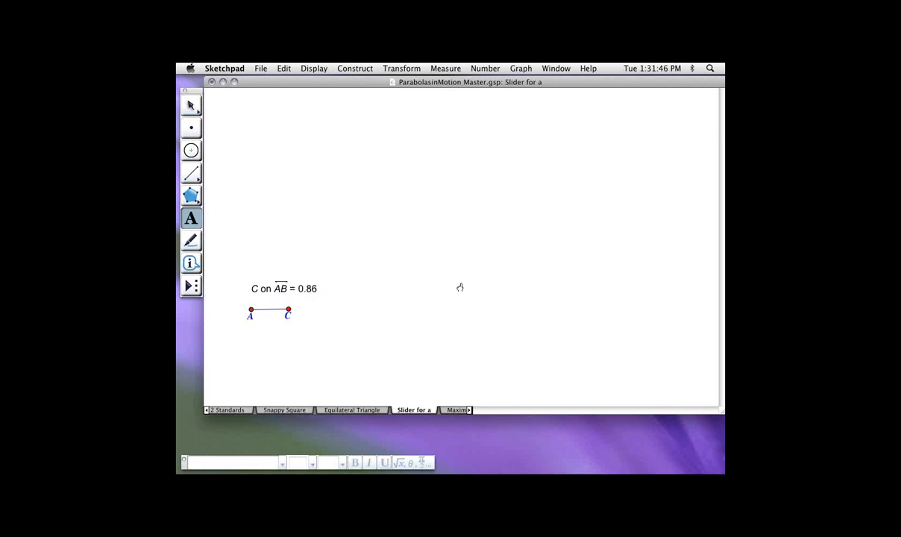
key("m")
key("Return")
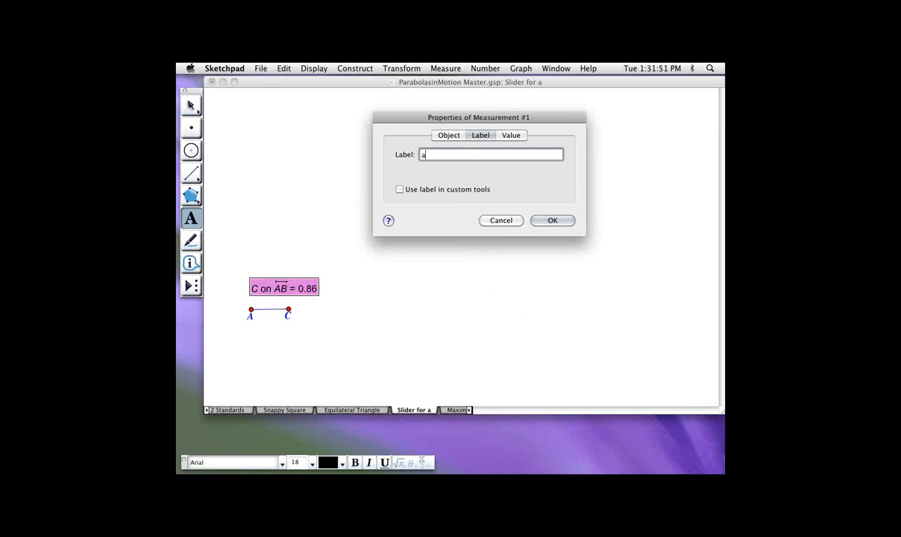
key("Return")
key("Escape")
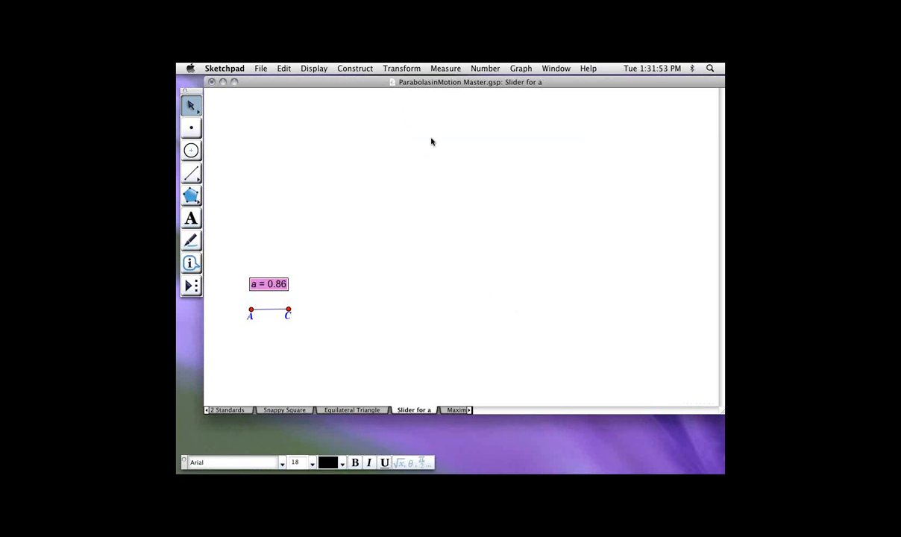
left_click(593, 249)
Adjust the position of the a measurement above the slider and slide point C until a is about 0.81
mouse_move(493, 283)
left_mouse_down()
mouse_move(434, 306)
mouse_move(513, 309)
mouse_move(412, 311)
mouse_move(507, 319)
left_mouse_up()
left_click(514, 308)
left_click(460, 277)
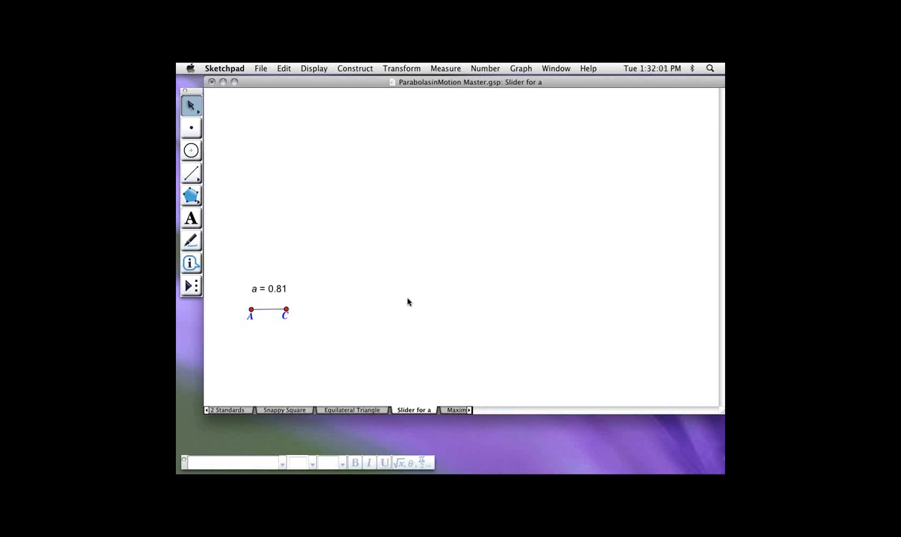
Look through the ready-made Sliders in the custom tool folder without choosing one
left_click(409, 290)
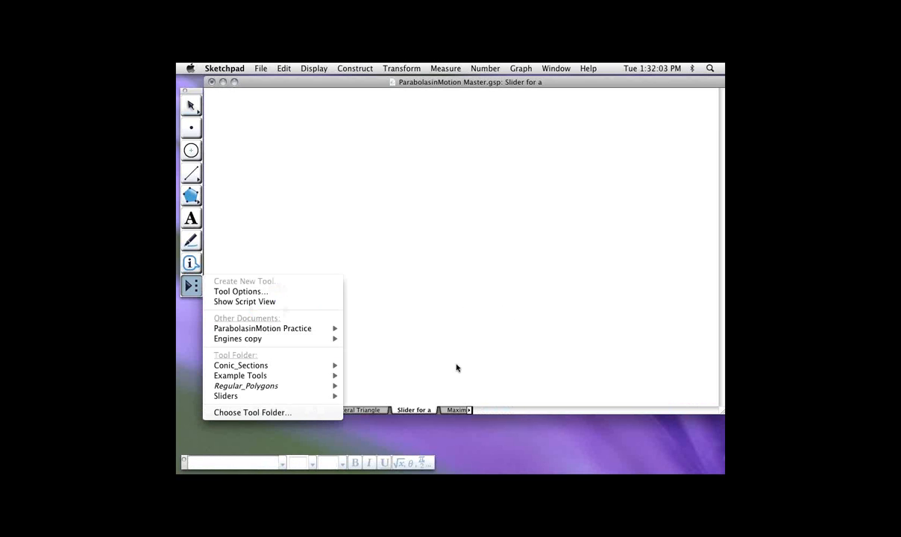
mouse_move(246, 396)
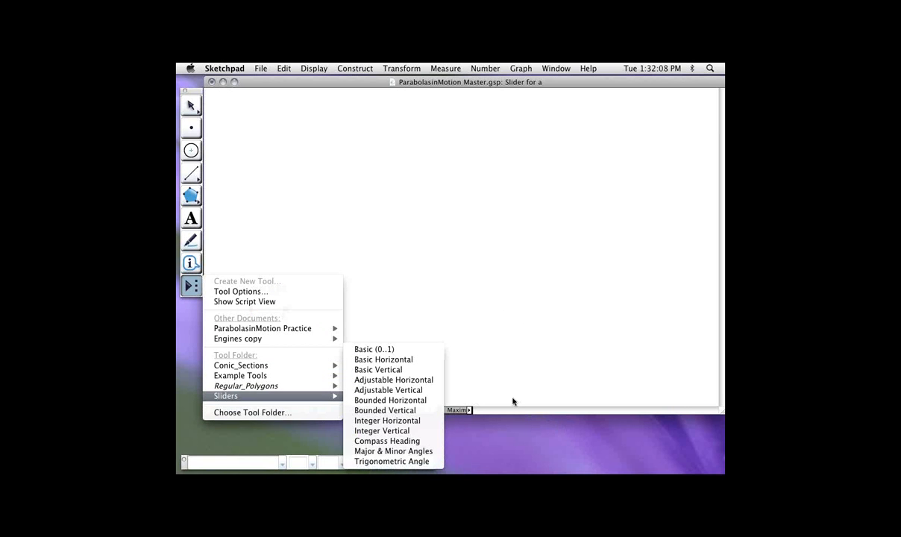
left_click(449, 223)
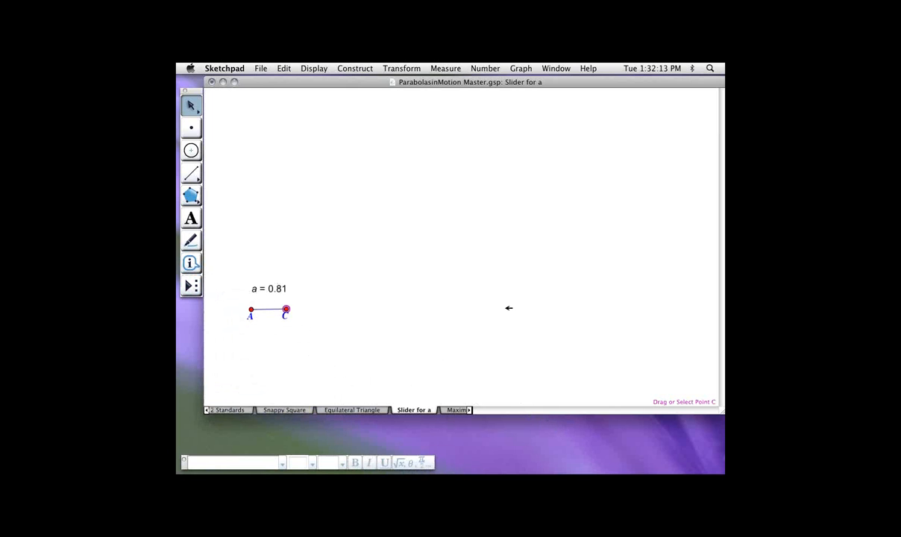
Plot the new function f(x) = a·x^2, using the slider measurement a as the coefficient
left_click(661, 171)
left_click(486, 68)
mouse_move(520, 68)
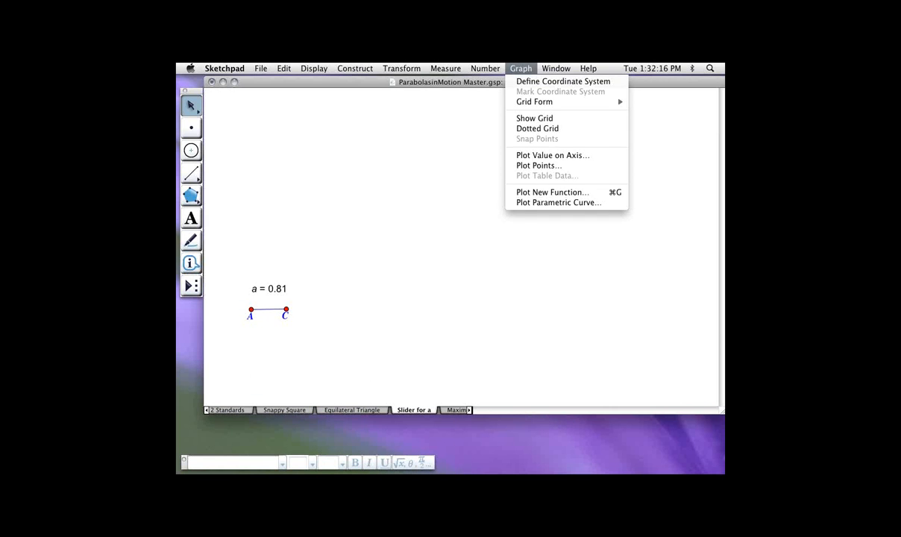
left_click(552, 192)
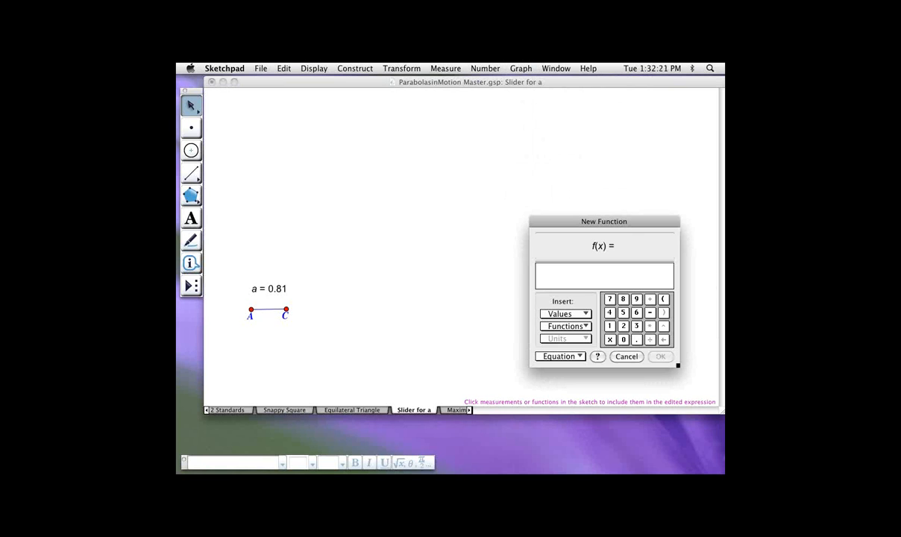
left_click(269, 288)
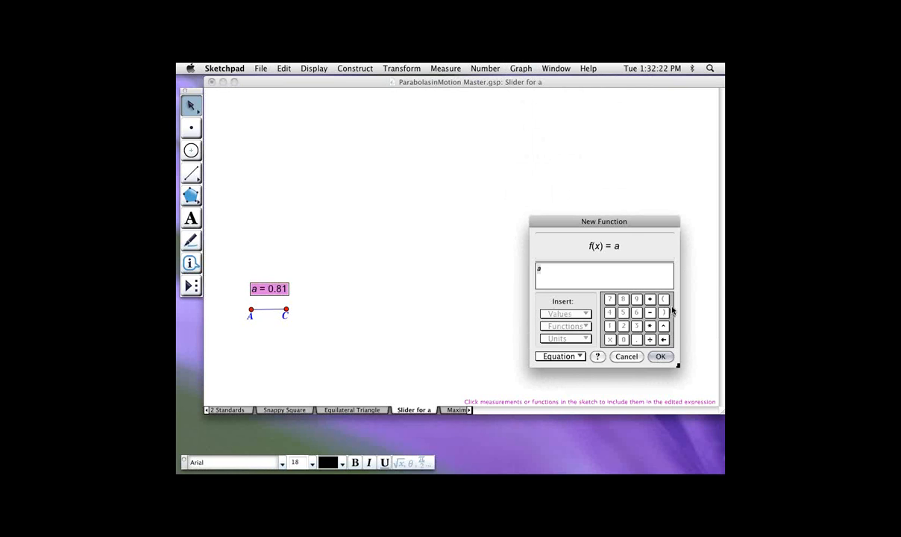
type("* x ^ 2")
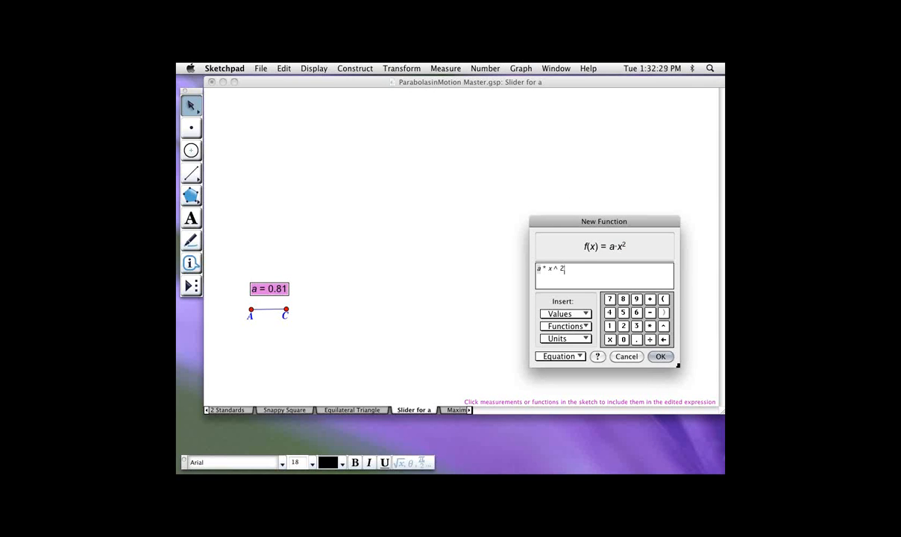
key("Return")
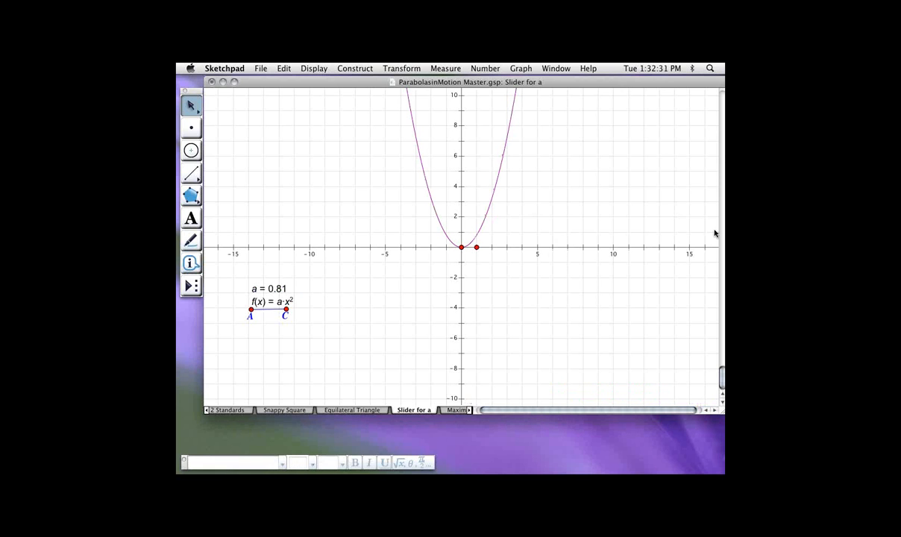
Place the equation f(x) = a·x^2 beside the parabola and slide point C until a is about 0.79
left_click_drag(273, 302, 535, 111)
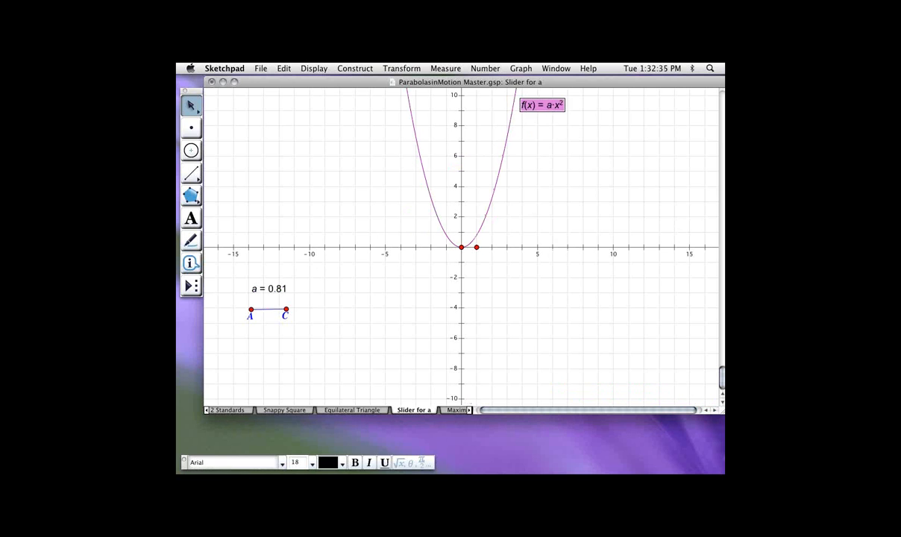
left_click(440, 329)
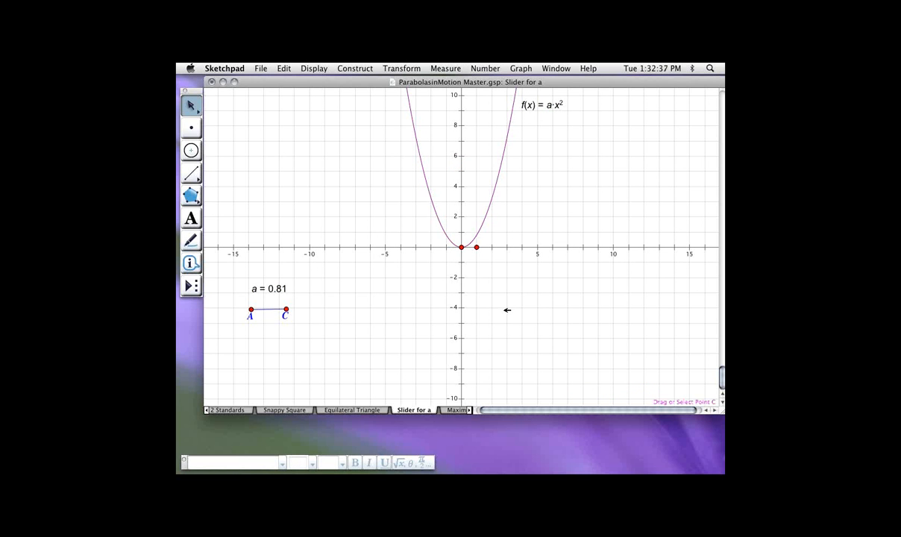
mouse_move(497, 309)
left_mouse_down()
mouse_move(435, 312)
mouse_move(520, 309)
mouse_move(429, 308)
mouse_move(505, 316)
left_mouse_up()
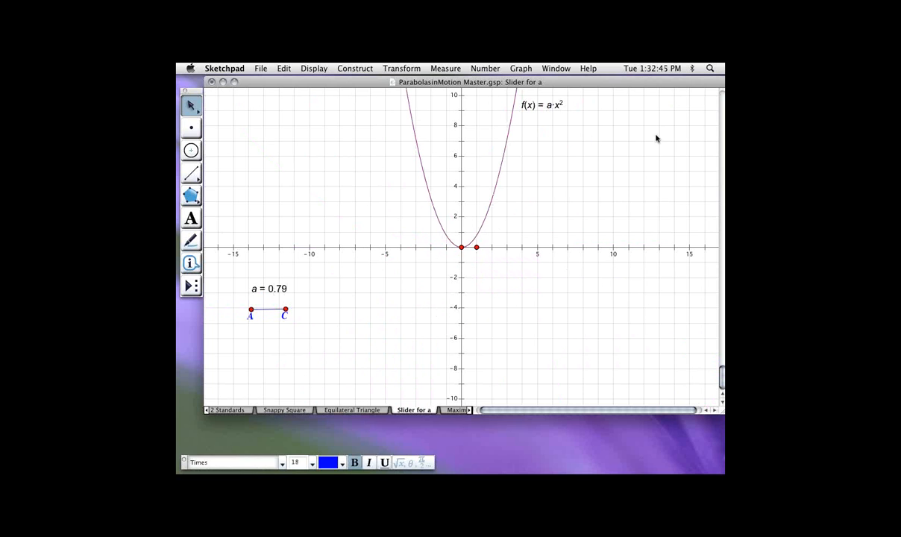
Set the line style of the plotted parabola to Medium and clear the selection
left_click(627, 146)
left_click(634, 135)
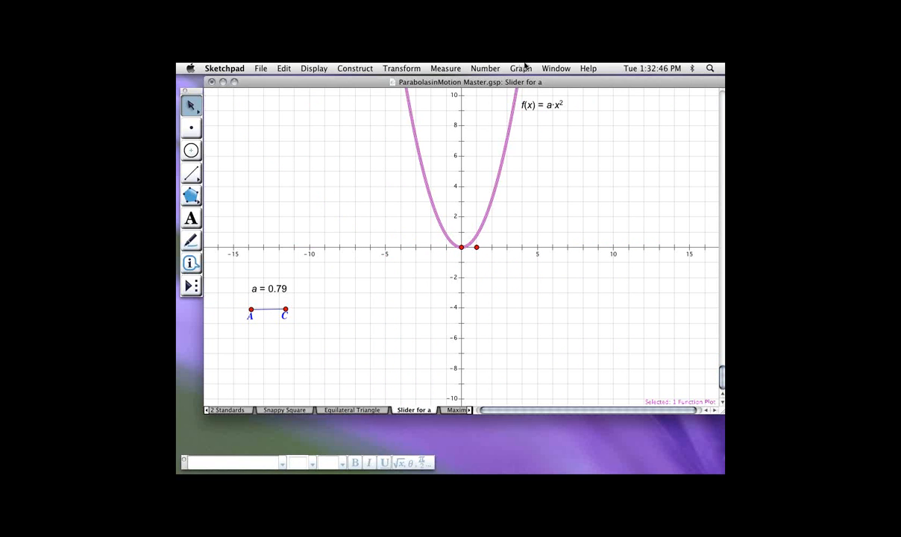
left_click(314, 68)
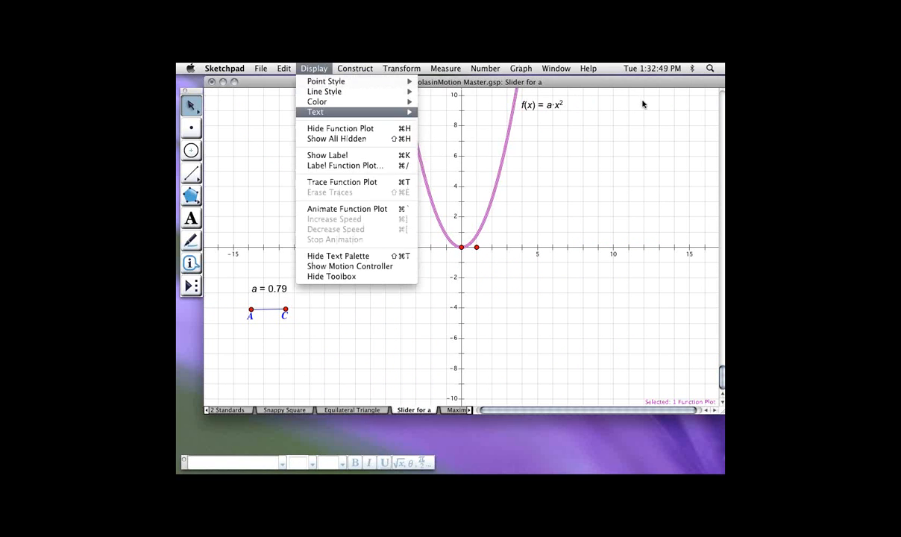
left_click(459, 124)
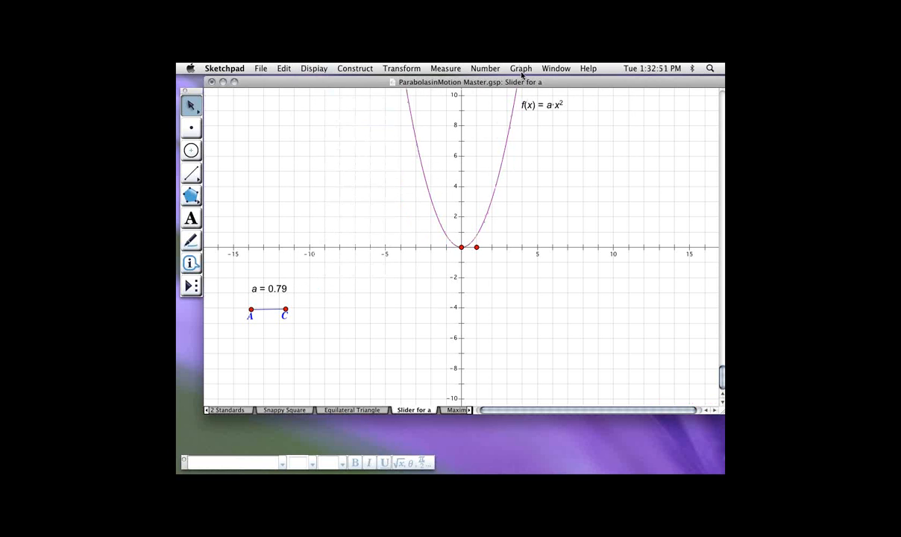
left_click(413, 120)
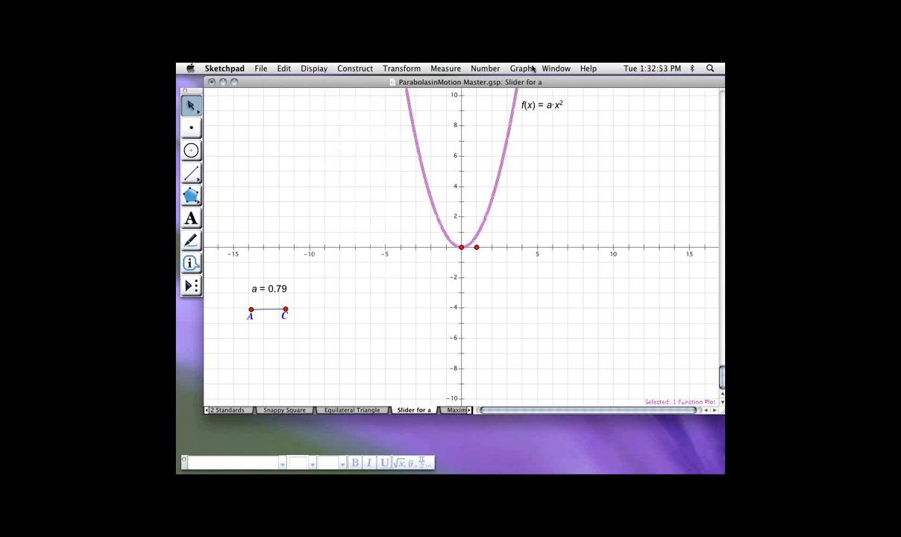
left_click(314, 68)
mouse_move(324, 92)
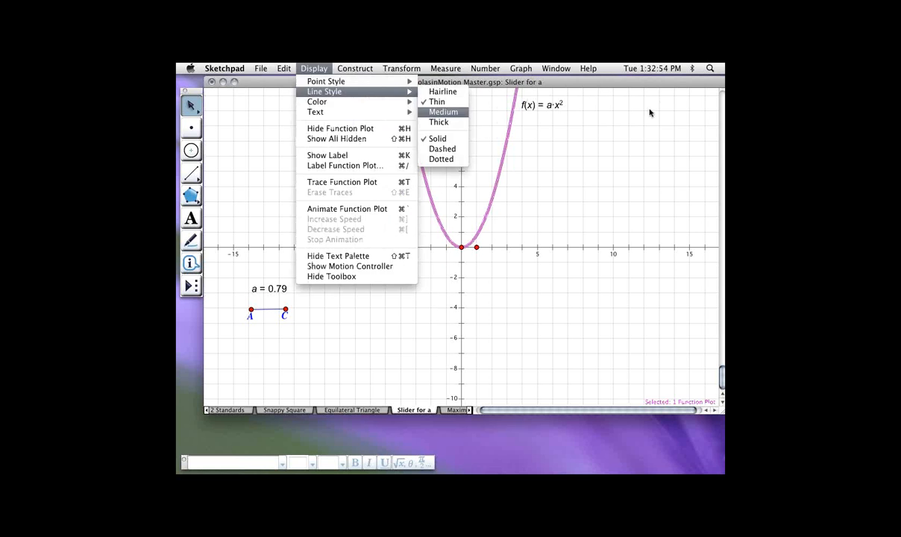
left_click(443, 112)
left_click(623, 153)
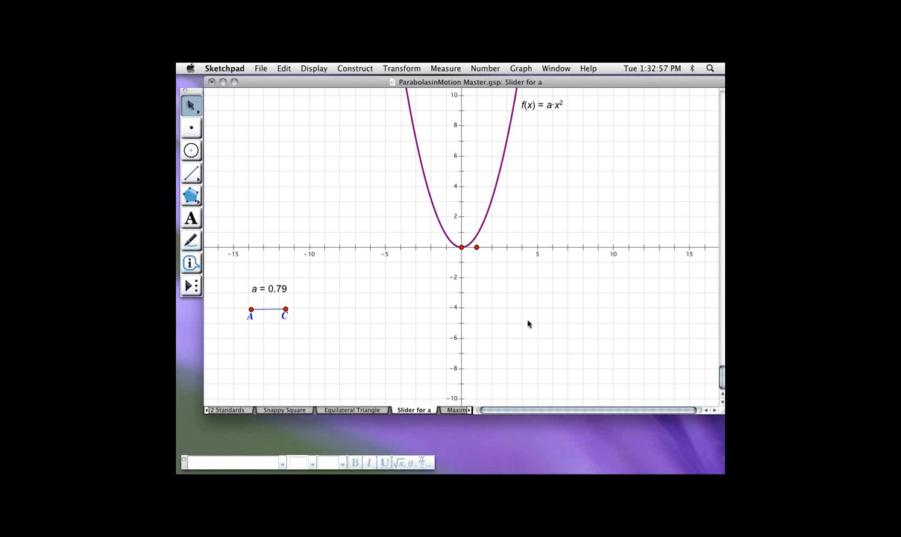
Slide point C through a range of values to examine the parabola's shape, and revisit the Equilateral Triangle page for comparison
left_click_drag(285, 308, 232, 308)
left_click_drag(453, 308, 509, 315)
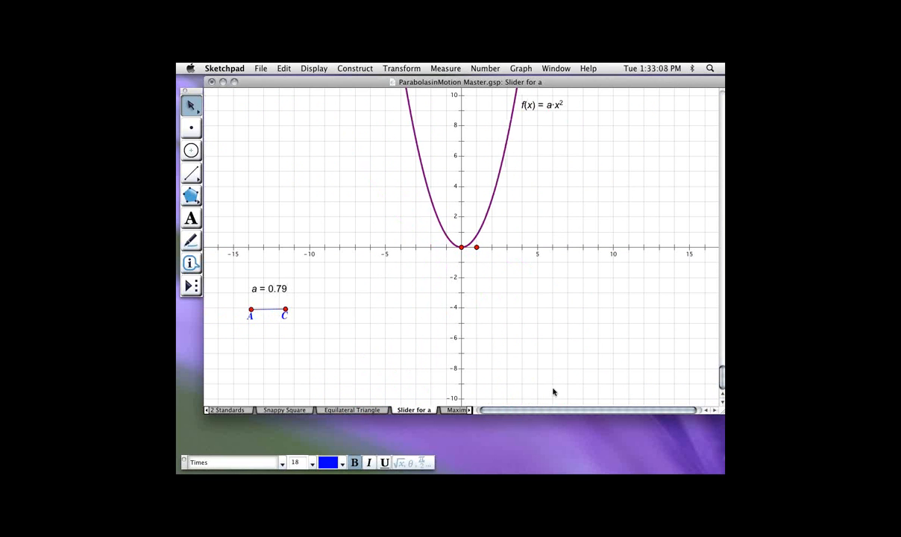
left_click(553, 413)
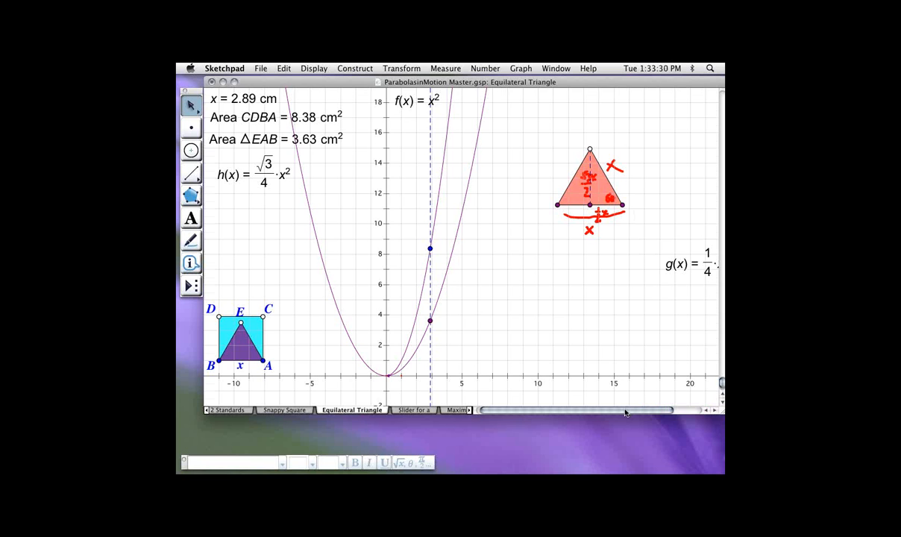
left_click(414, 410)
Slide point C until a is about 1.14 and look at the parabolas on the Equilateral Triangle page again
left_click_drag(505, 309, 543, 324)
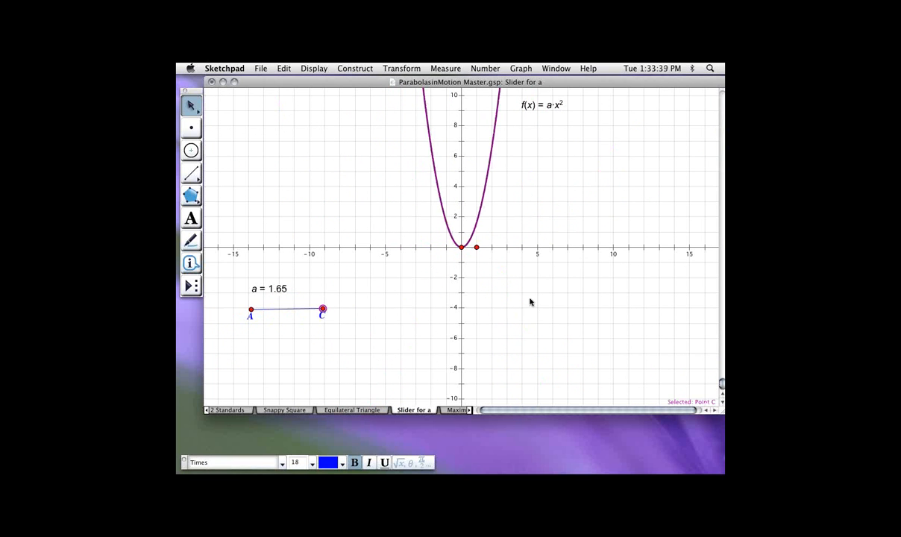
mouse_move(532, 307)
left_mouse_down()
mouse_move(500, 309)
mouse_move(616, 311)
mouse_move(478, 311)
mouse_move(520, 321)
left_mouse_up()
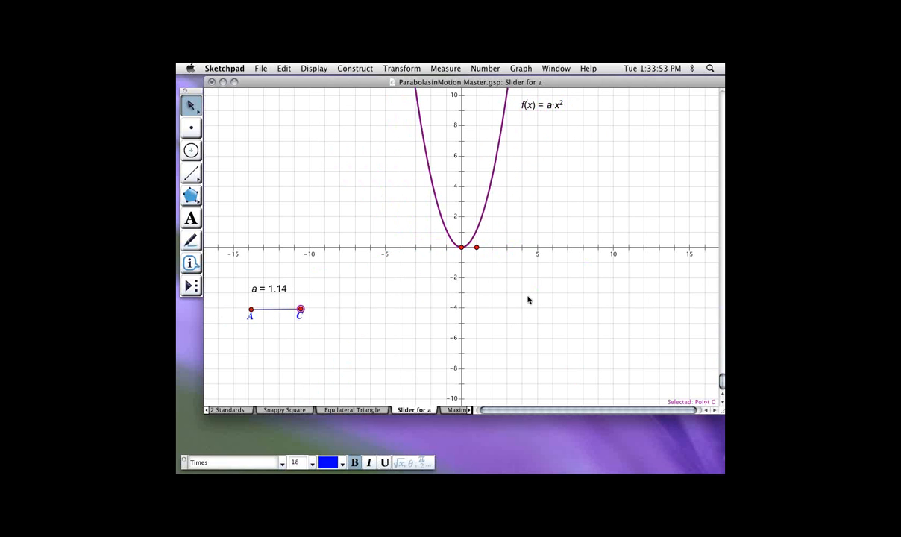
left_click(535, 298)
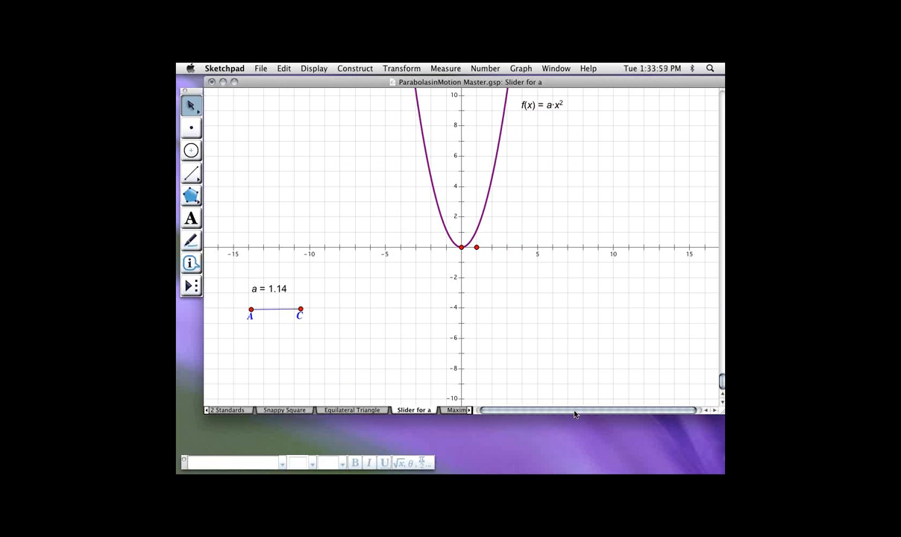
key("Page_Up")
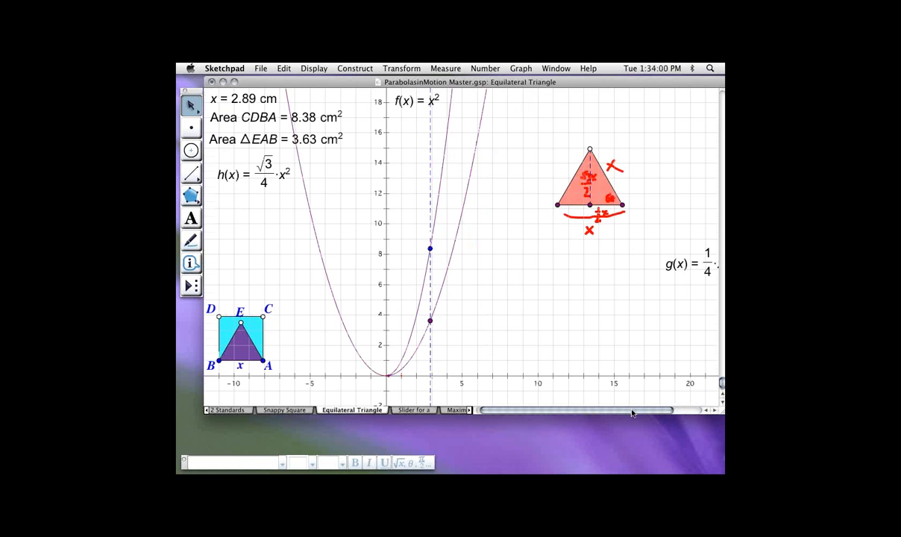
key("Page_Down")
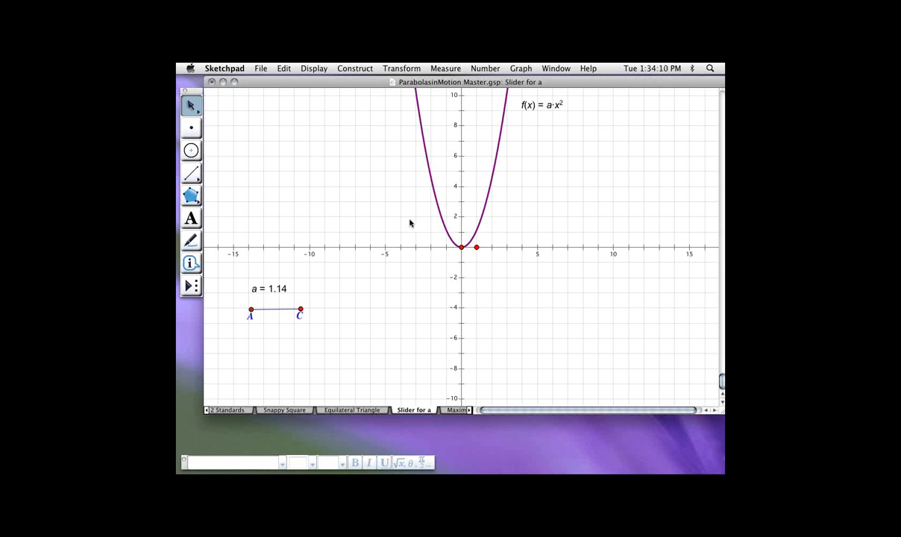
Create a text caption reading y = 1.14x above the slider, with the coefficient linked to the measurement a
key("F8")
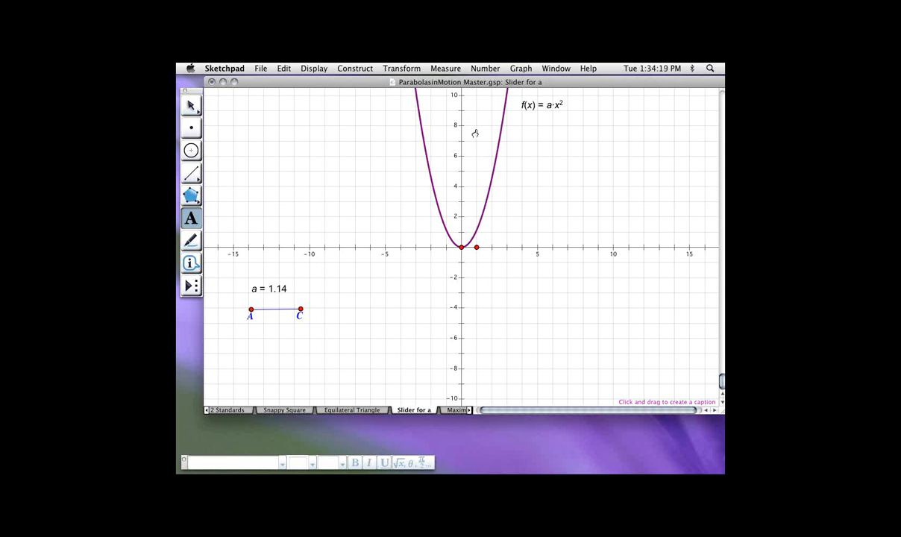
left_click_drag(256, 123, 331, 154)
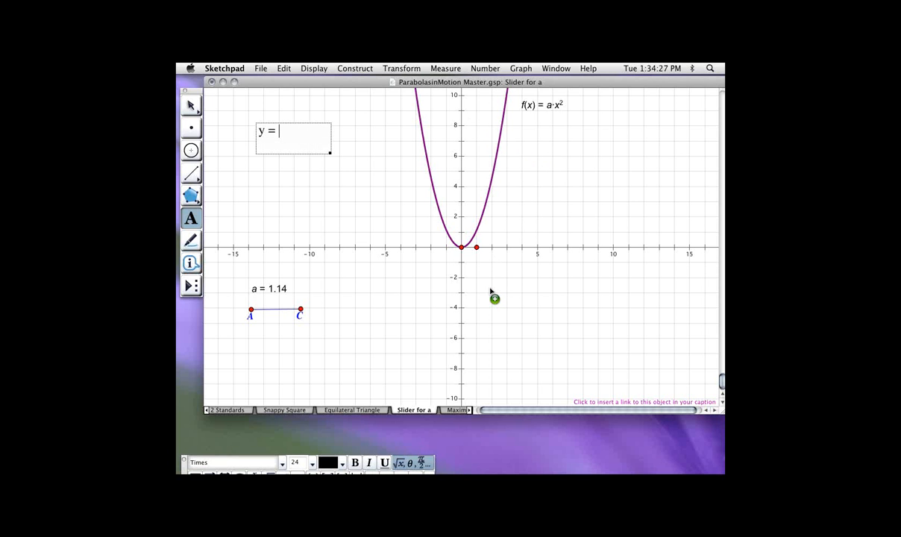
left_click(270, 288)
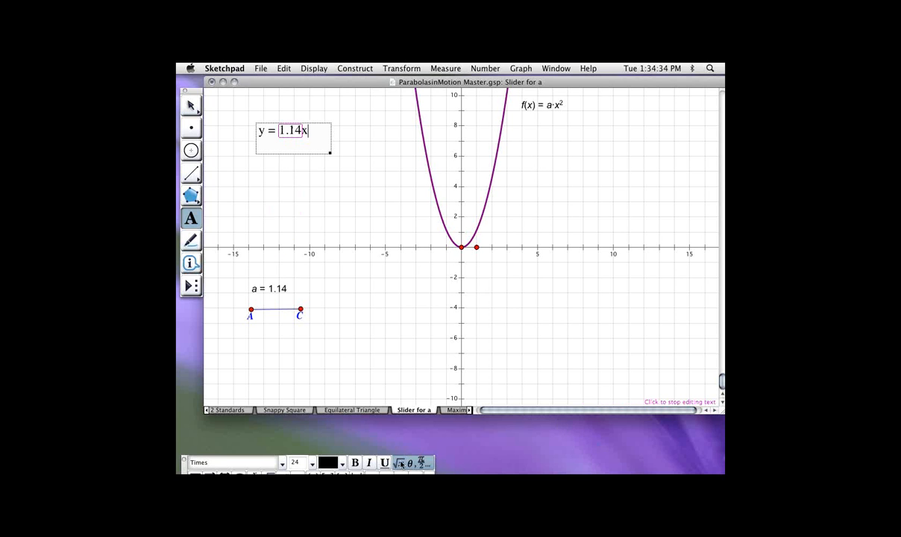
Add the exponent 2 to x in the equation caption using math notation
left_click_drag(404, 469, 440, 347)
left_click(320, 355)
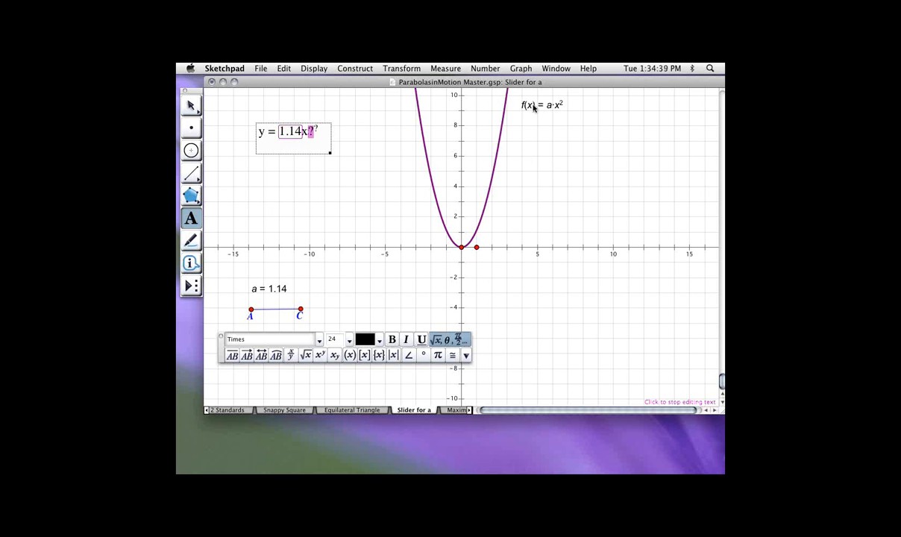
key("BackSpace")
key("Left")
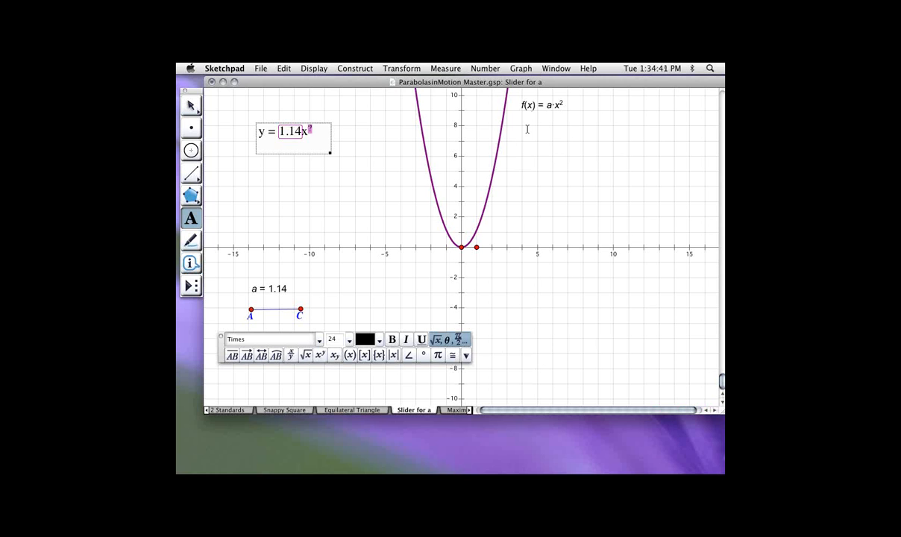
type("2")
key("Left")
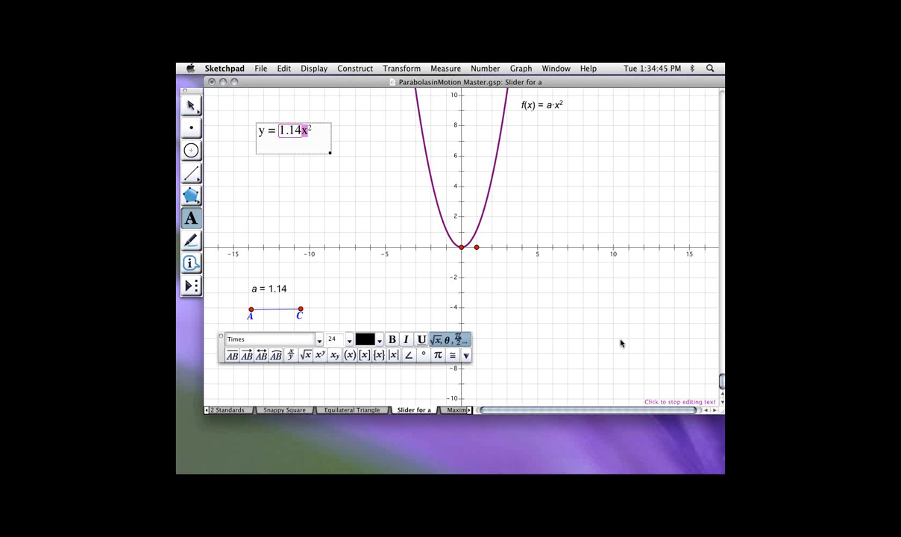
Italicize the x and y in the equation caption and finish editing it
left_click_drag(483, 134, 478, 134)
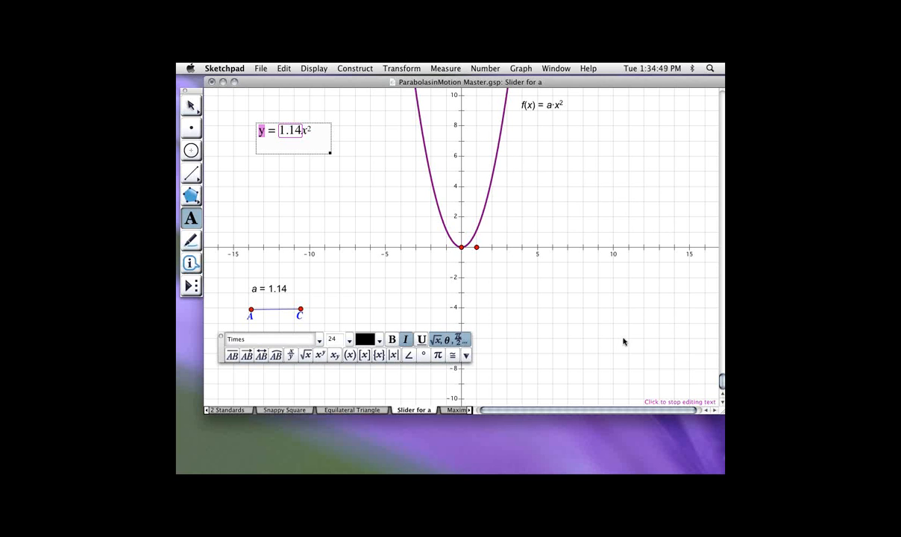
key("Escape")
key("Escape")
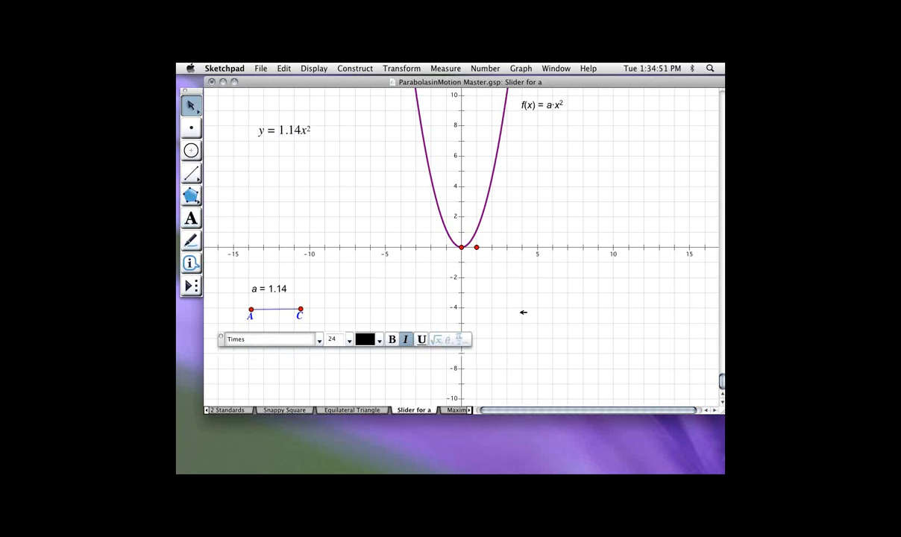
Slide point C until a is about 0.94, and hide the text palette
left_click_drag(523, 311, 492, 314)
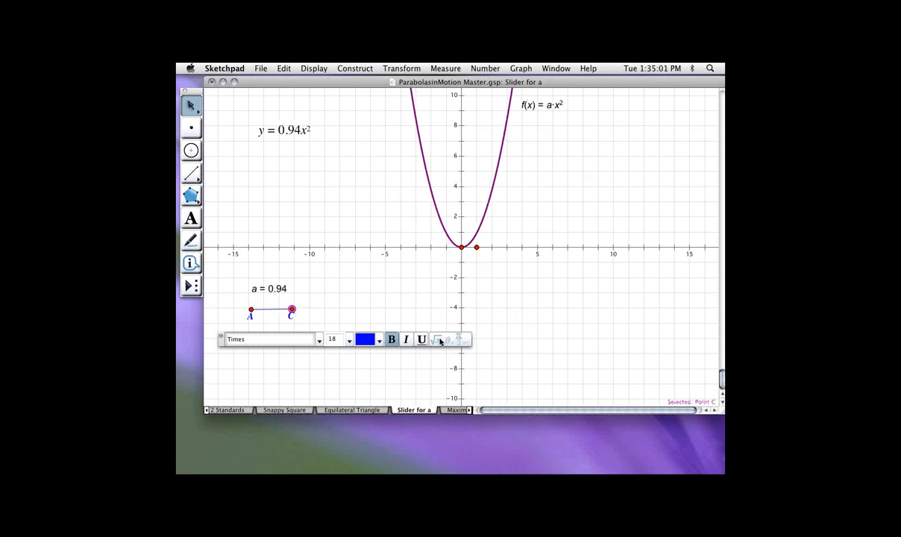
key("super+shift+t")
left_click(537, 323)
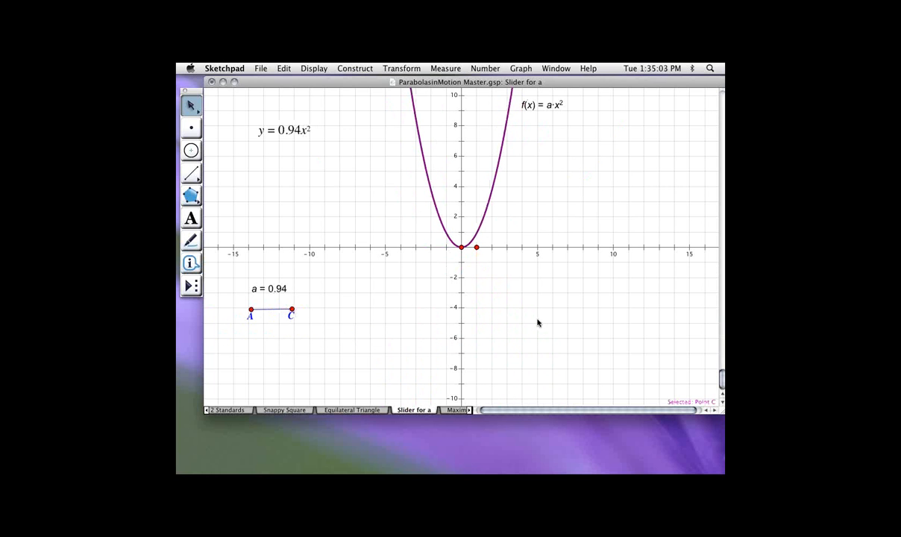
Construct a family of functions from the parabola plot and slider point C
left_click(642, 160)
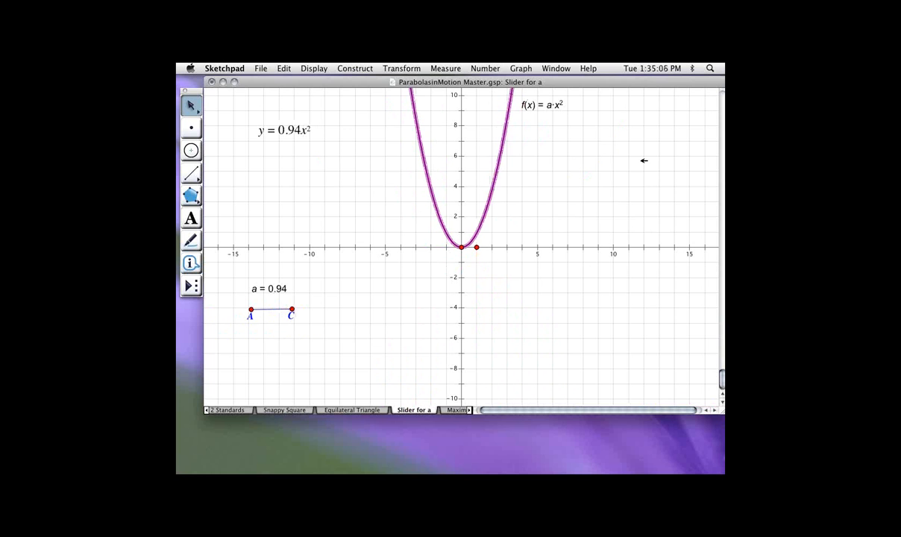
left_click(512, 308)
left_click(567, 71)
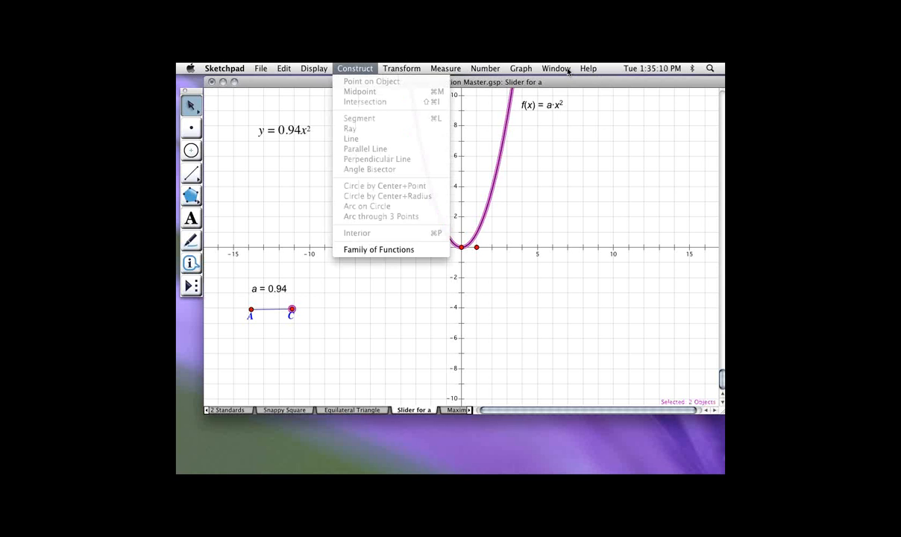
left_click(571, 251)
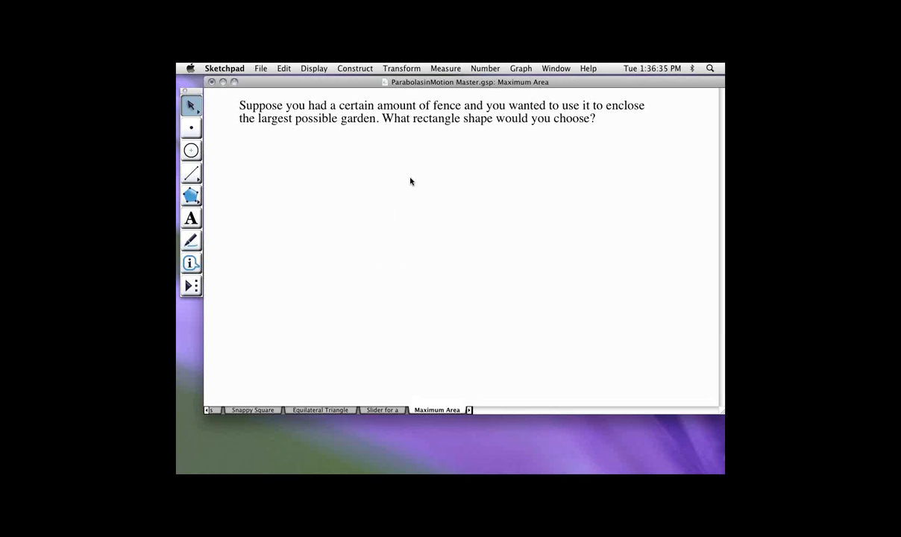
On the Maximum Area page, draw a dashed horizontal segment AB with a solid segment from A to a point C on it
key("shift+Down")
key("shift+Down")
key("shift+Down")
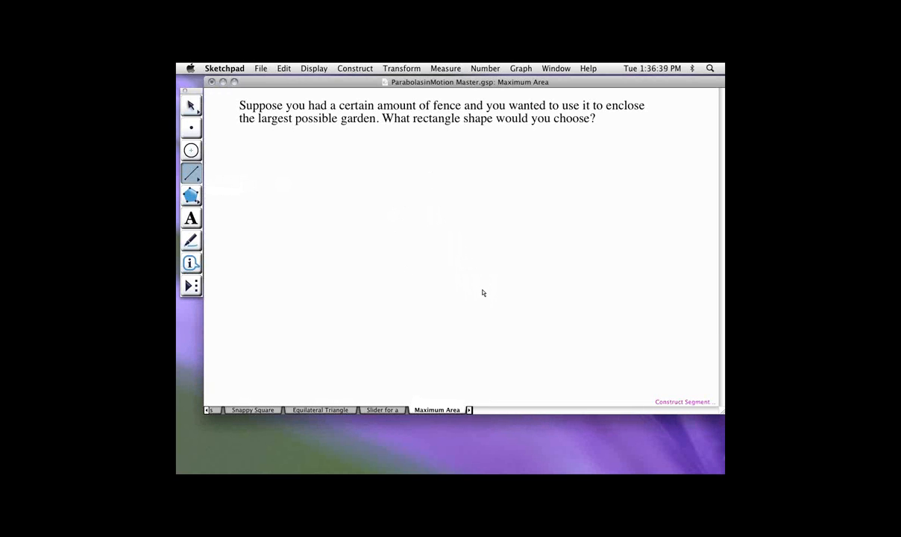
left_click_drag(472, 290, 625, 290)
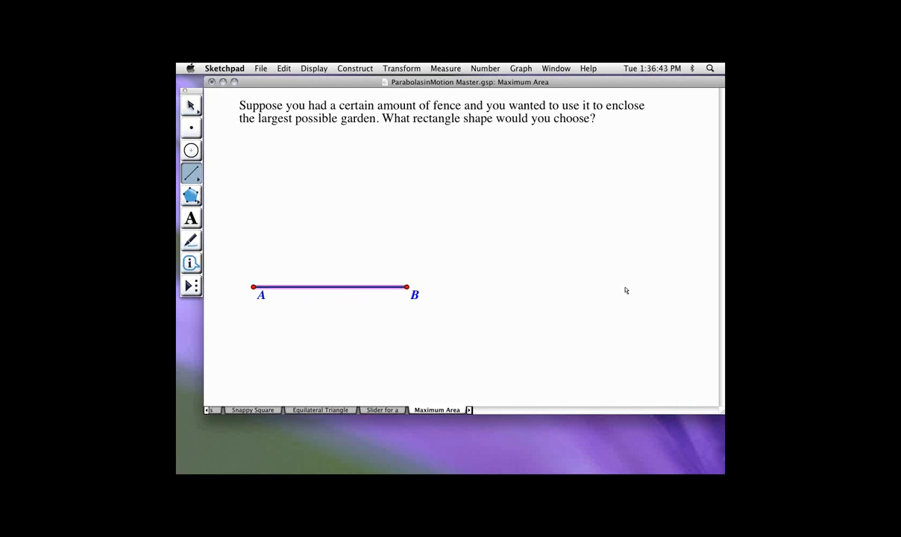
left_click(474, 289)
left_click_drag(473, 289, 569, 289)
key("Escape")
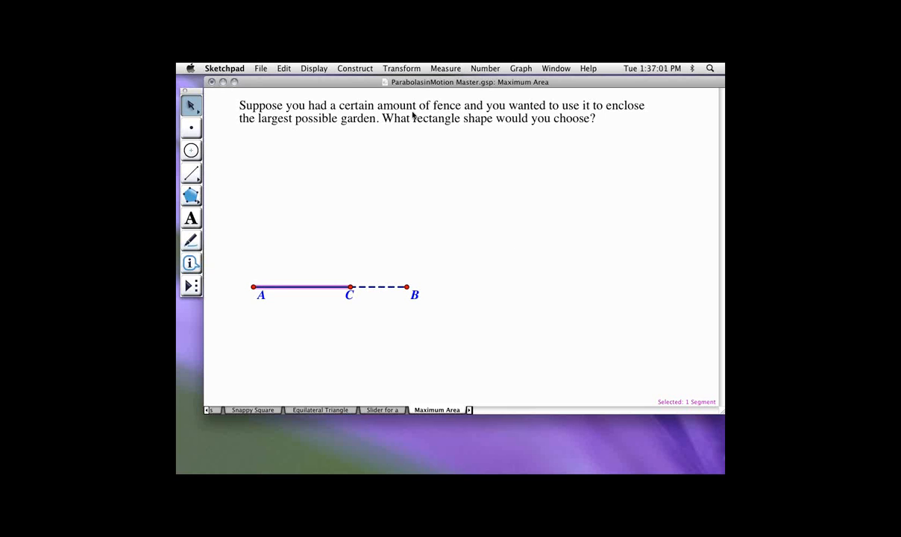
Construct perpendicular lines to segment AC through points A and C
left_click(474, 295)
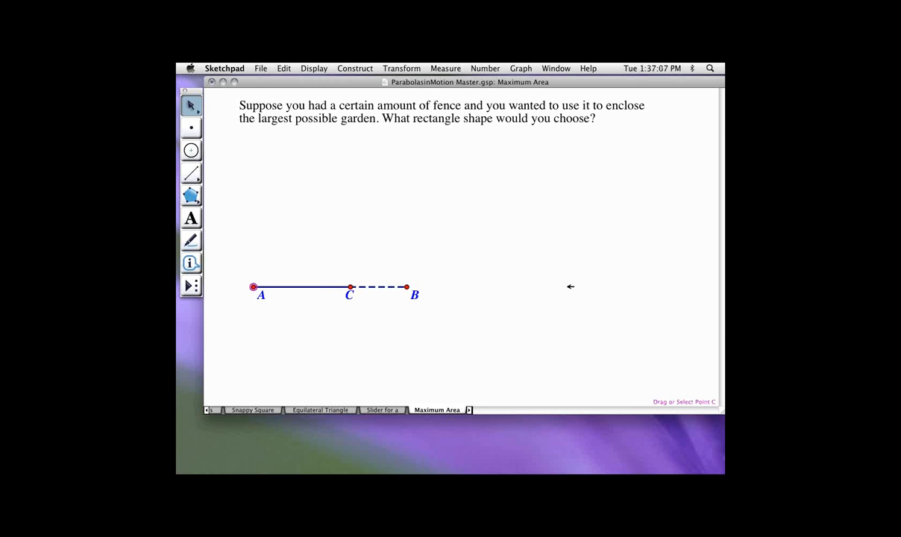
left_click(351, 286)
left_click(321, 287)
left_click(314, 68)
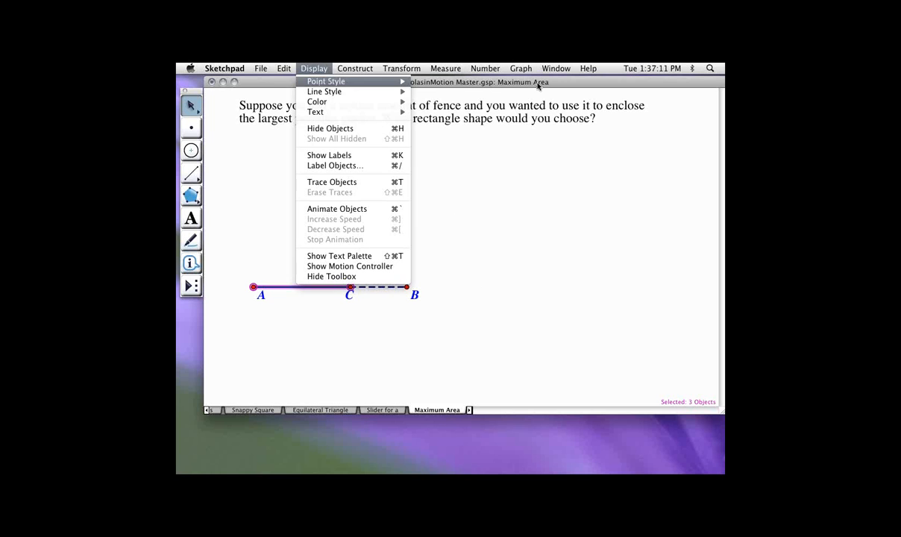
mouse_move(326, 82)
mouse_move(355, 68)
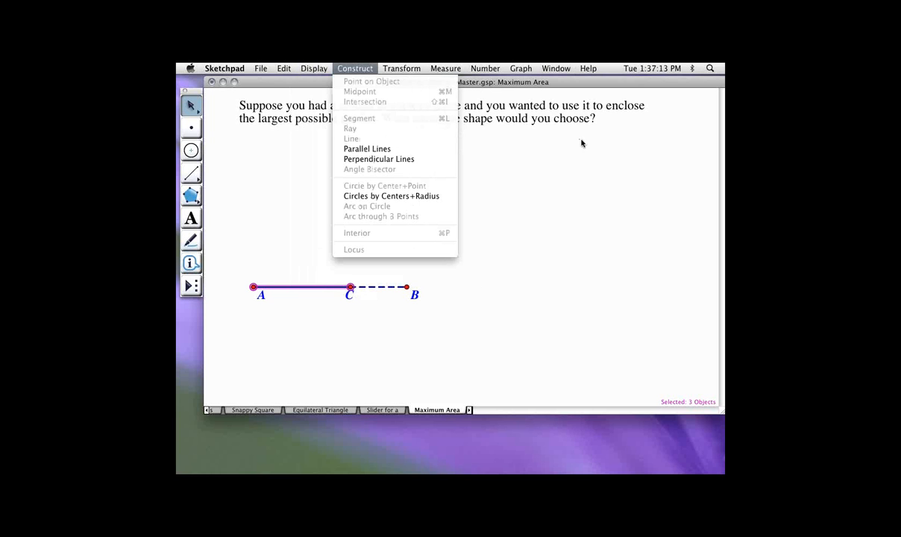
left_click(379, 159)
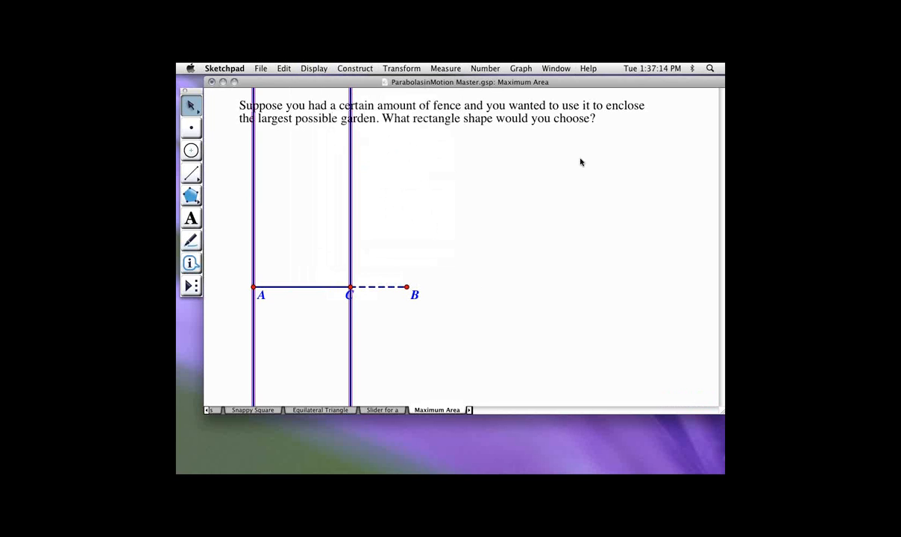
left_click(500, 207)
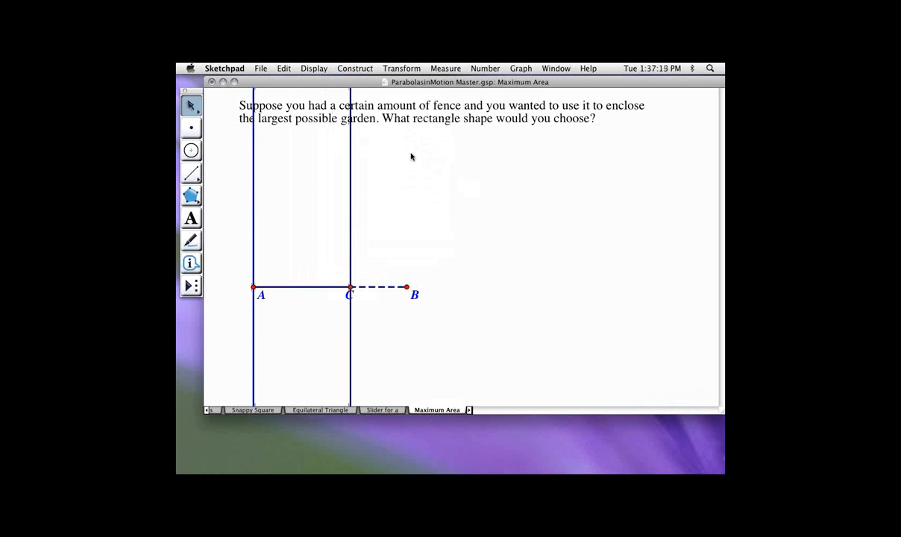
Draw a circle centred at point C passing through point B
key("shift+Down")
key("shift+Down")
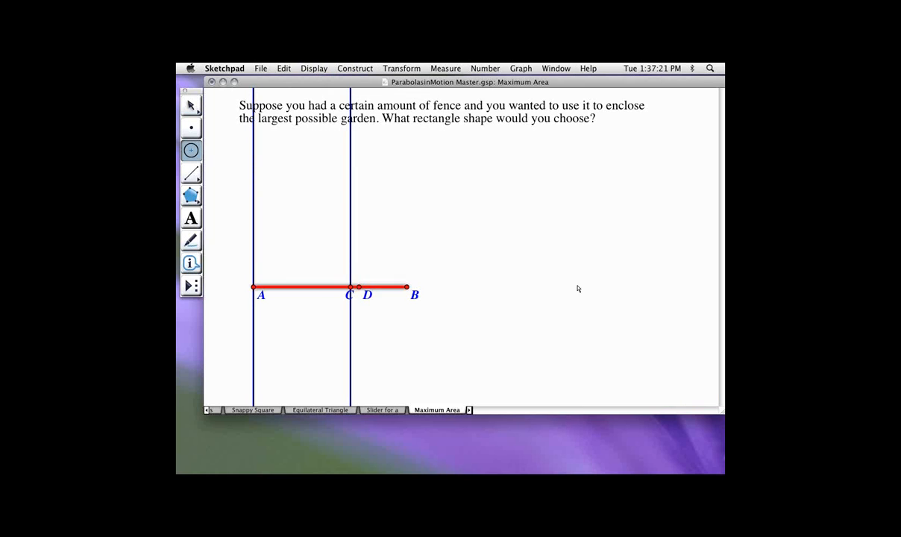
left_click_drag(351, 287, 405, 286)
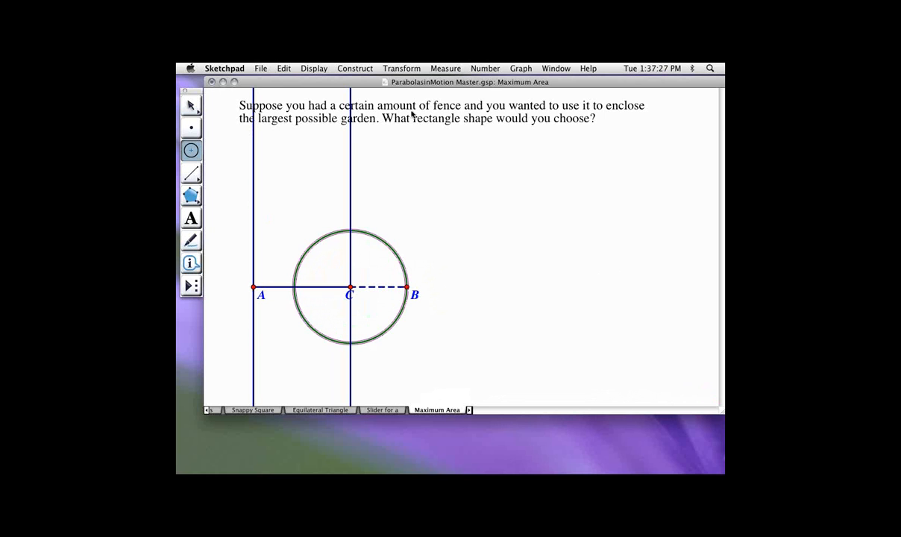
Construct the upper intersection of the circle and the perpendicular through C as point D
left_click(191, 105)
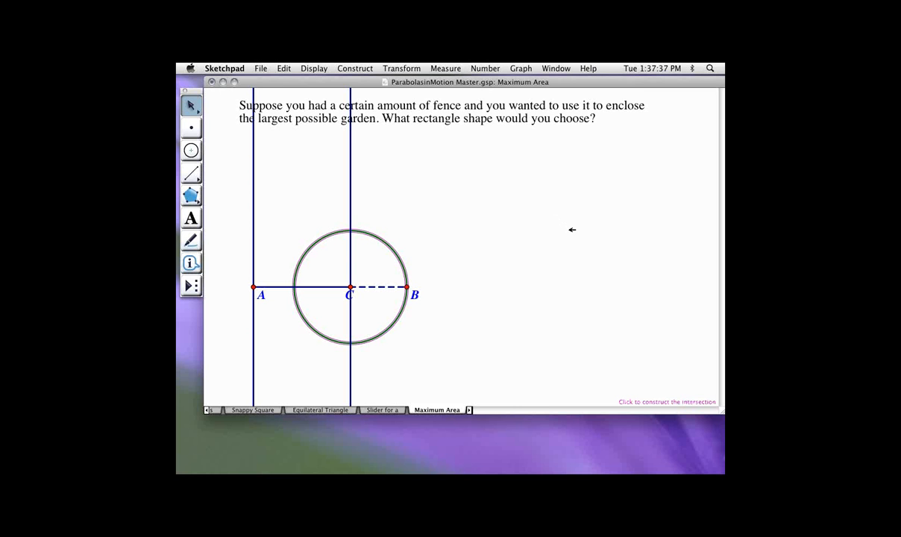
key("super+shift+i")
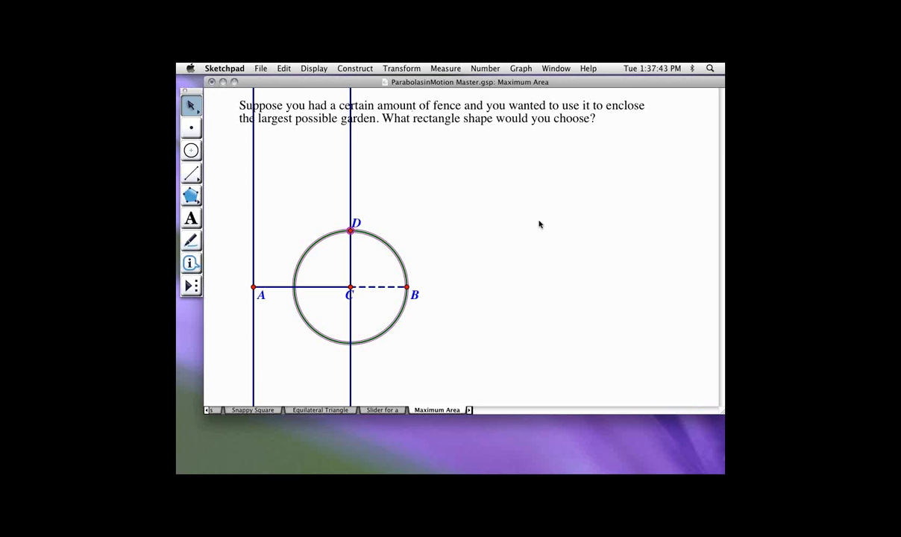
left_click(492, 210)
left_click(569, 229)
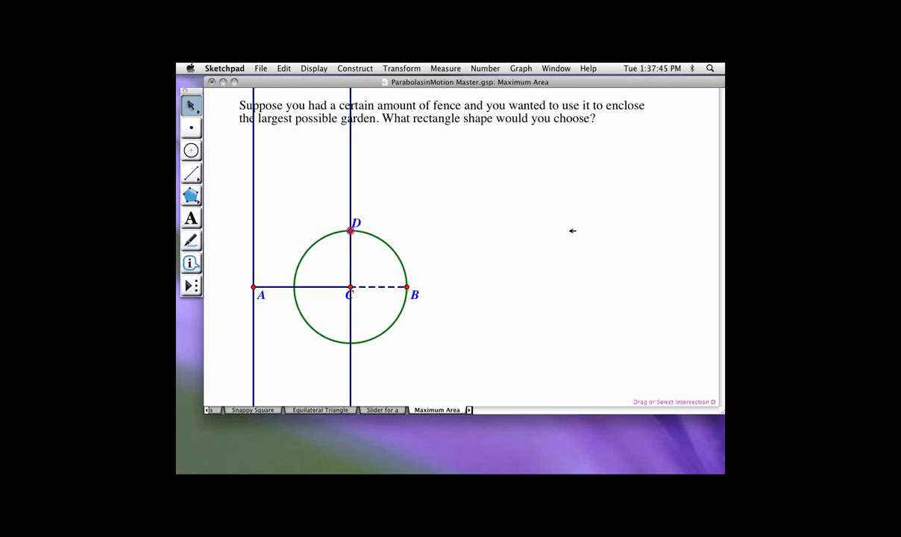
Construct a line through D parallel to segment AC and mark its intersection with the perpendicular through A
left_click(550, 285)
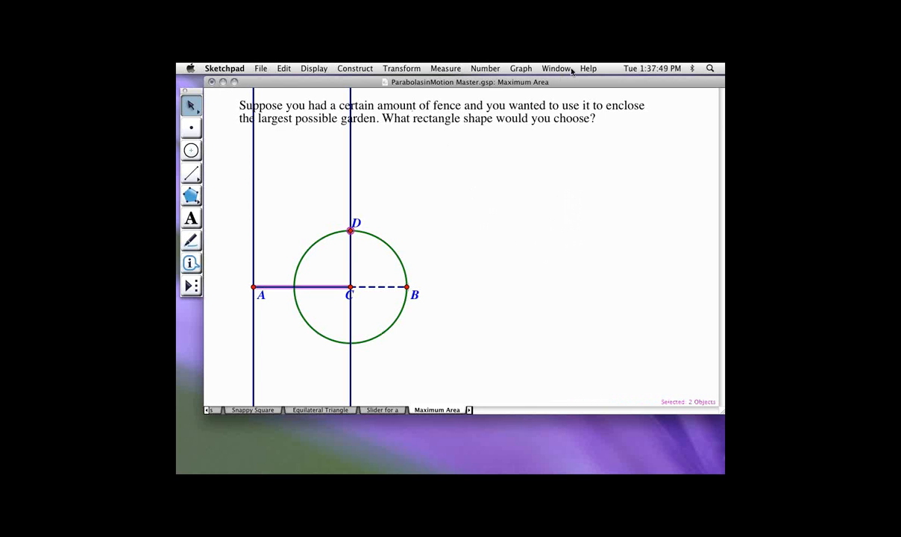
left_click(355, 68)
left_click(365, 150)
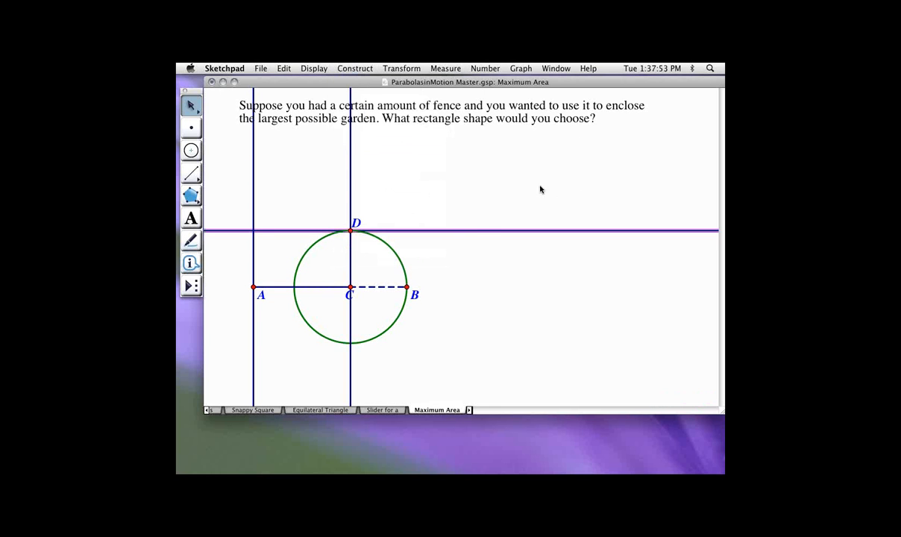
left_click(254, 230)
Show label E at the new intersection and reposition labels E, A and C outside the rectangle's corners
left_click(191, 218)
left_click_drag(257, 235, 242, 222)
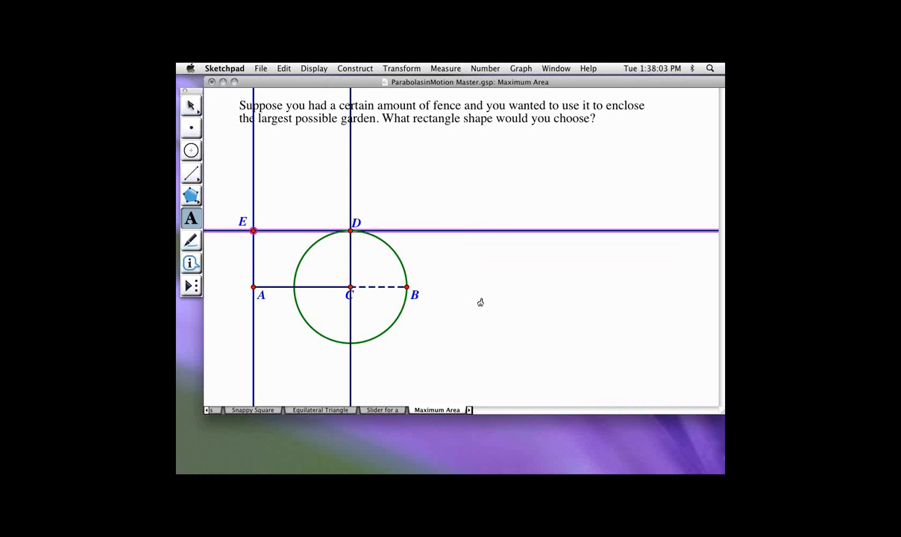
left_click_drag(260, 295, 248, 295)
left_click_drag(347, 294, 357, 295)
key("Escape")
Construct polygon ACDE with its interior and edges, and make the construction lines dashed
left_click_drag(191, 198, 234, 199)
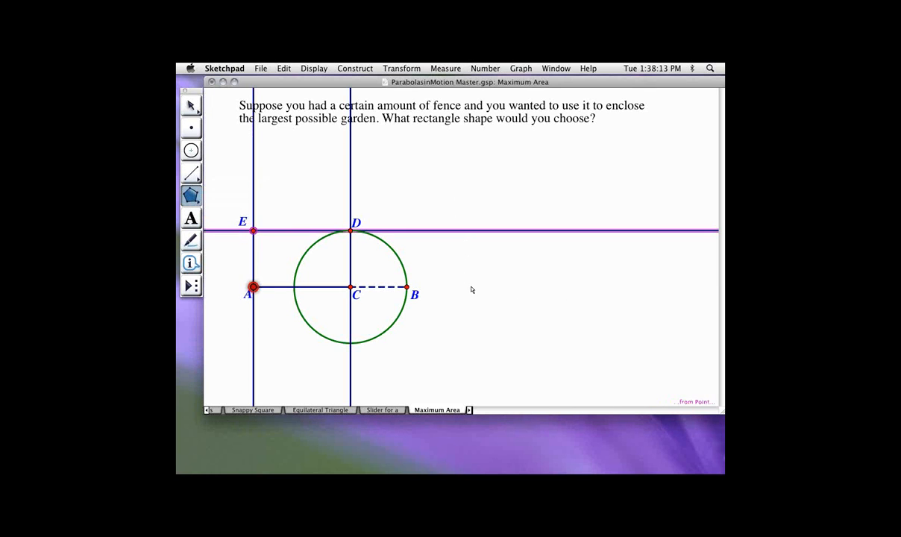
left_click(350, 287)
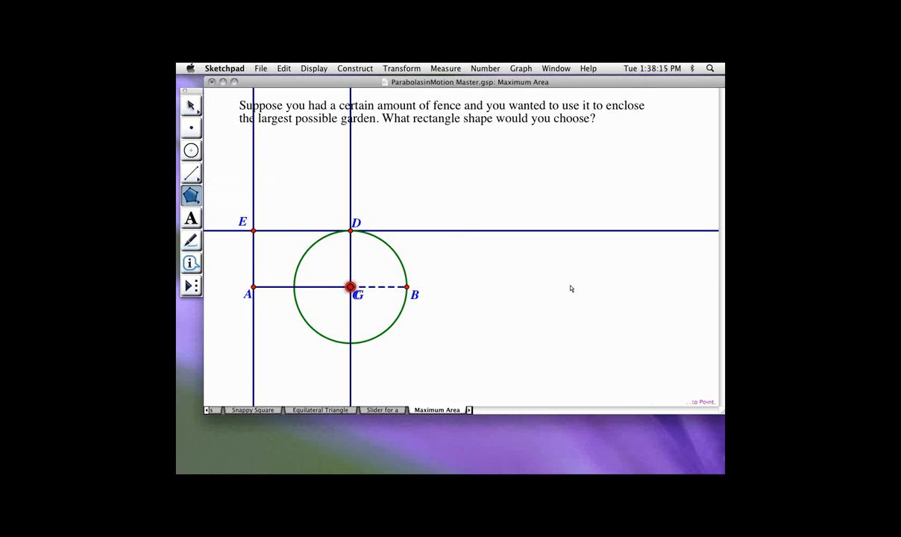
left_click(568, 232)
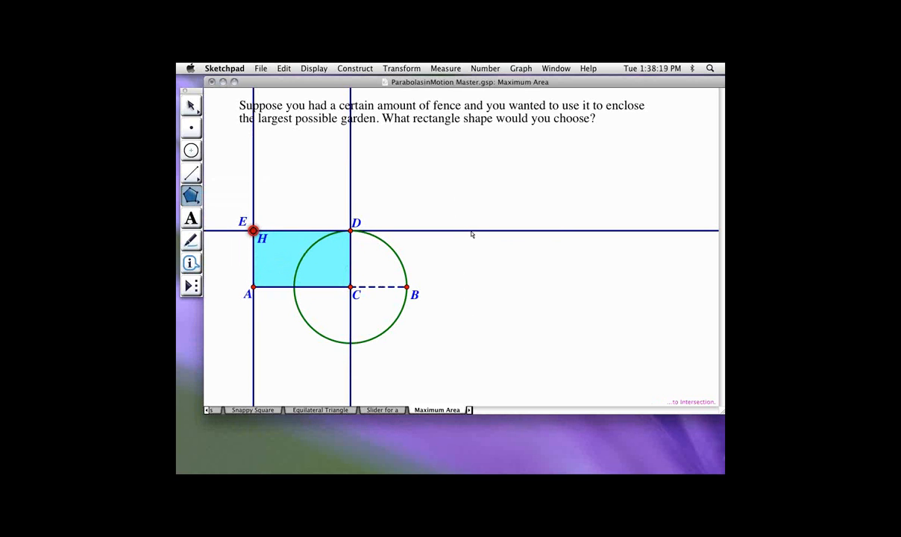
left_click(471, 288)
key("Escape")
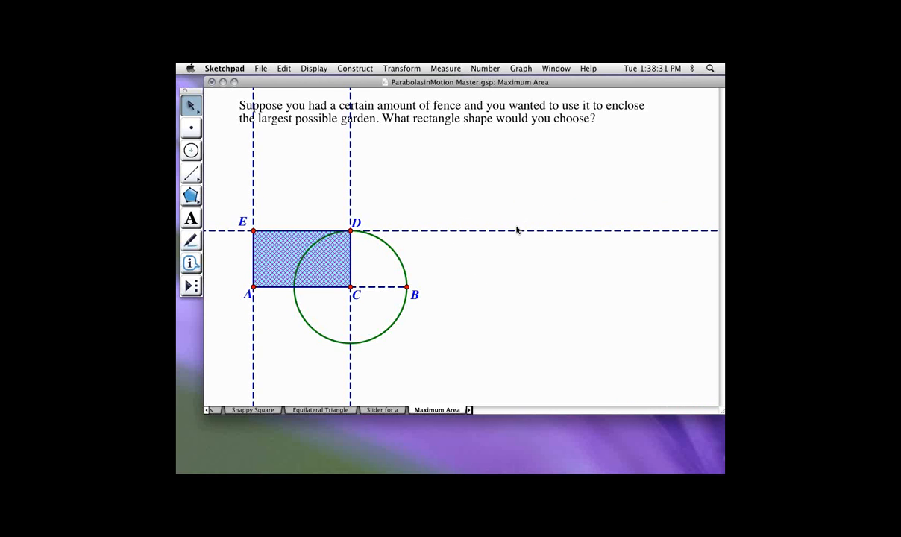
Move the whole figure down and slightly left, and slide point C along AB to widen the rectangle
left_click_drag(506, 239, 498, 275)
left_click(447, 194)
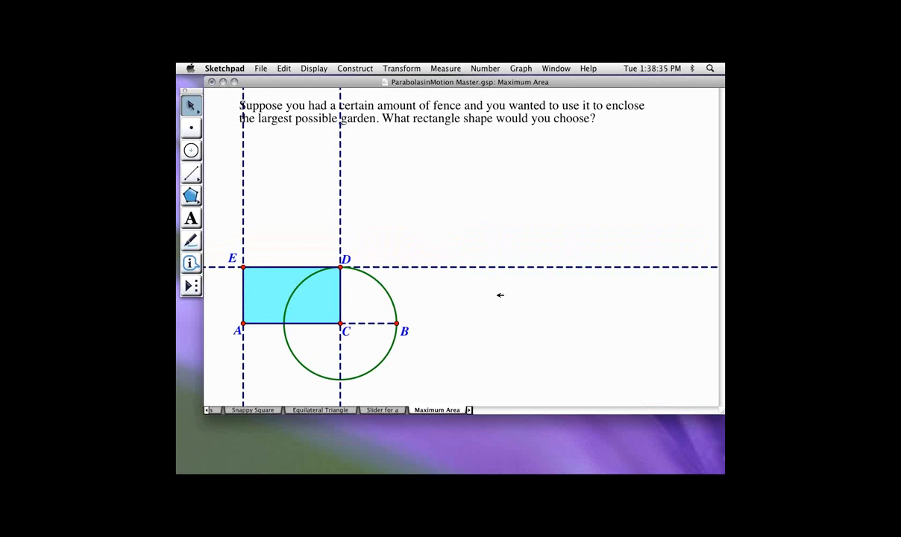
mouse_move(560, 324)
left_mouse_down()
mouse_move(618, 325)
mouse_move(528, 326)
mouse_move(624, 325)
mouse_move(460, 323)
mouse_move(613, 321)
mouse_move(463, 322)
mouse_move(567, 317)
left_mouse_up()
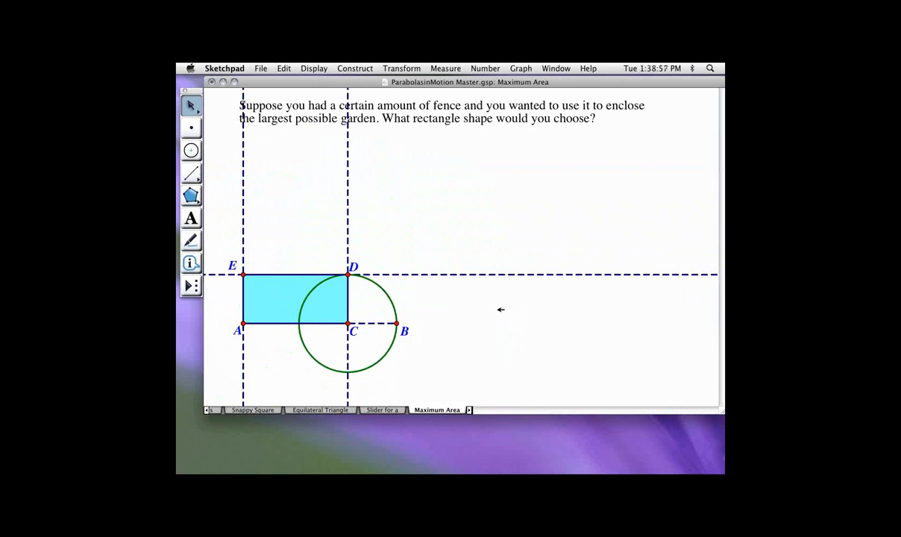
Measure the perimeter of rectangle ACDE
left_click(301, 295)
left_click(445, 69)
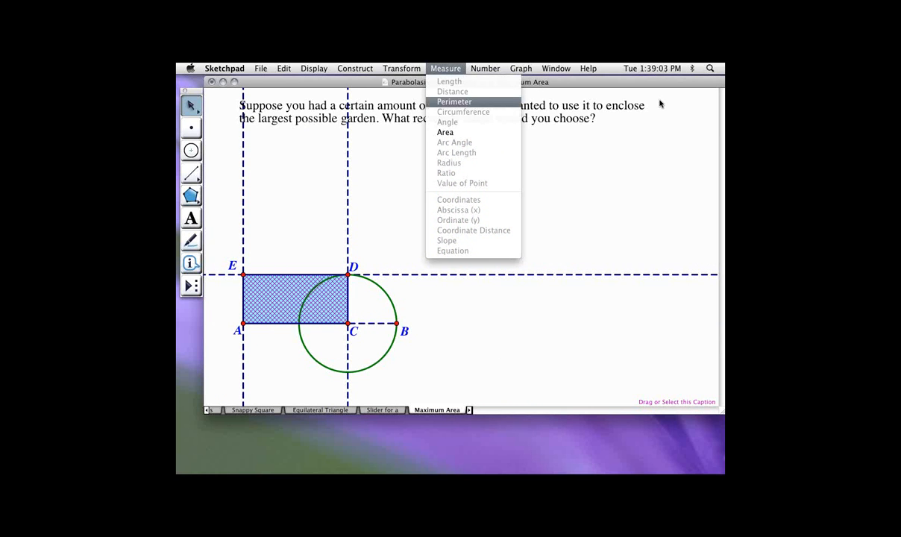
left_click(454, 102)
left_click(581, 200)
Measure the area of rectangle ACDE and move the perimeter measurement to the right, clear of the dashed lines
left_click(298, 298)
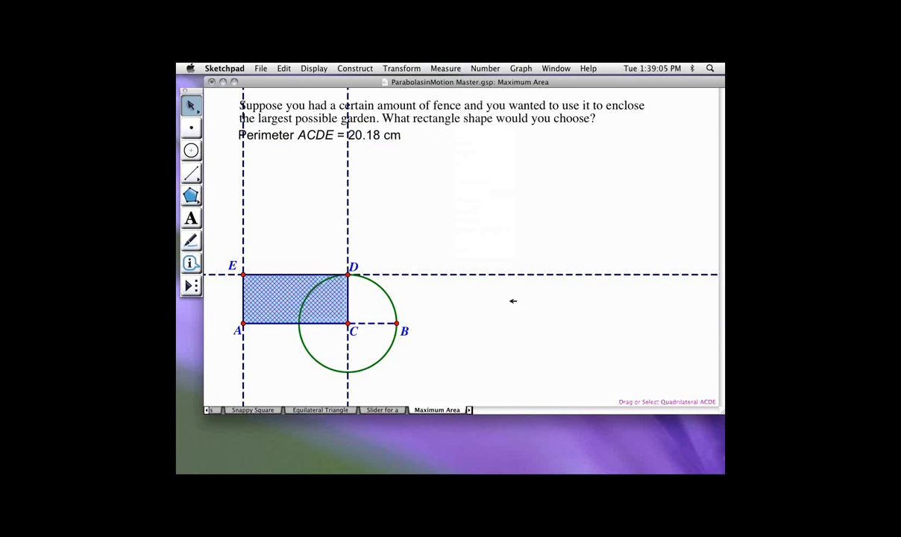
left_click(445, 68)
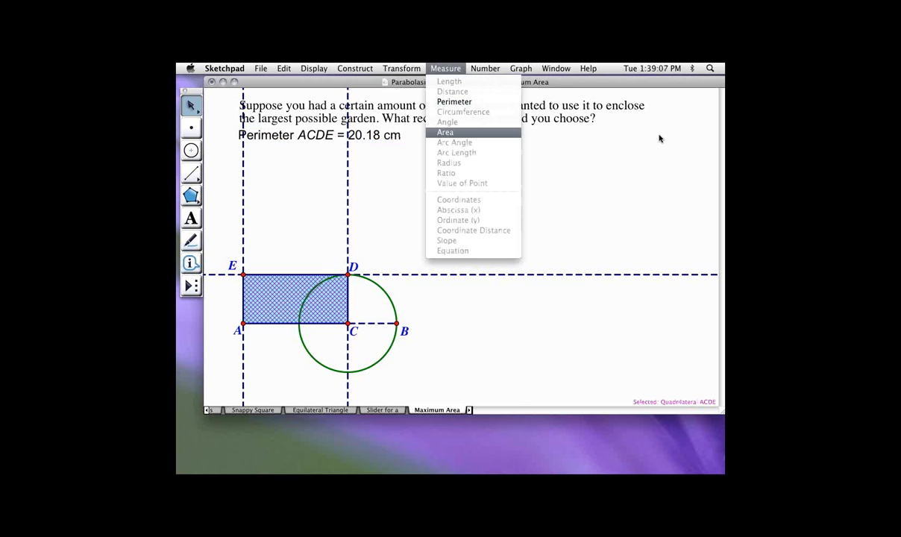
left_click(445, 132)
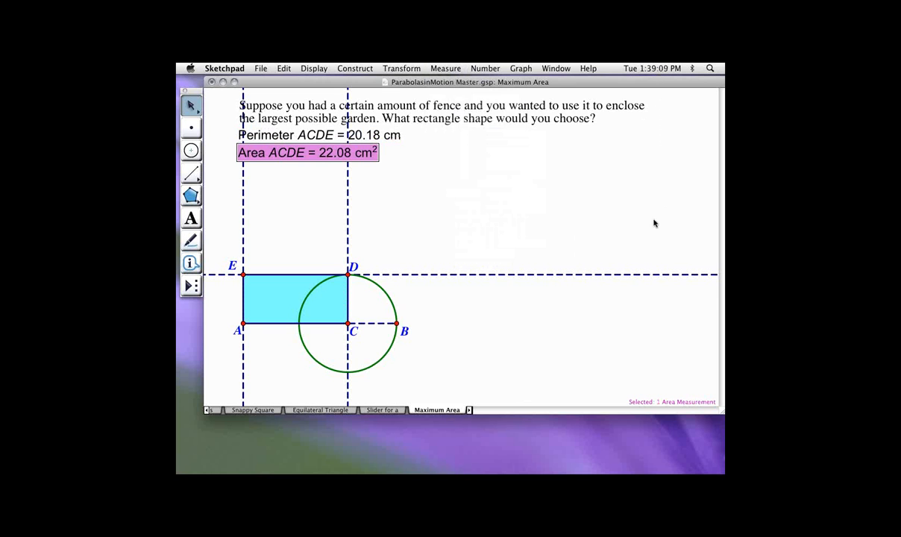
left_click(630, 235)
left_click_drag(332, 135, 471, 136)
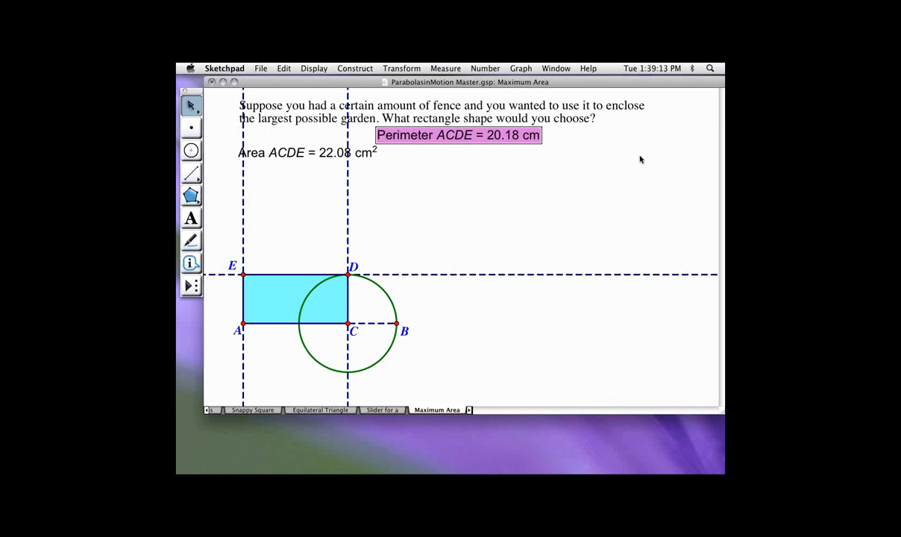
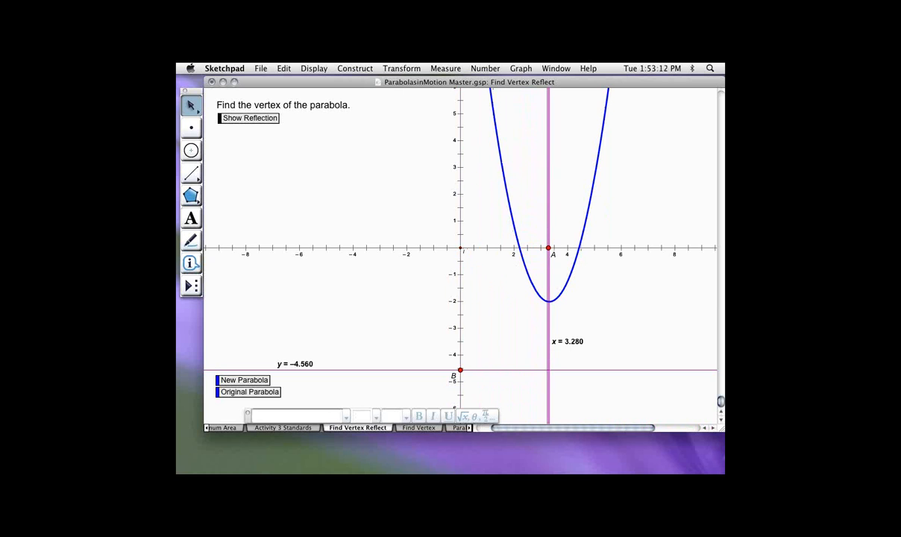
On the Find Vertex Reflect page, move the horizontal line to y = -2.060 and the vertical line to x = 3.320
key("Escape")
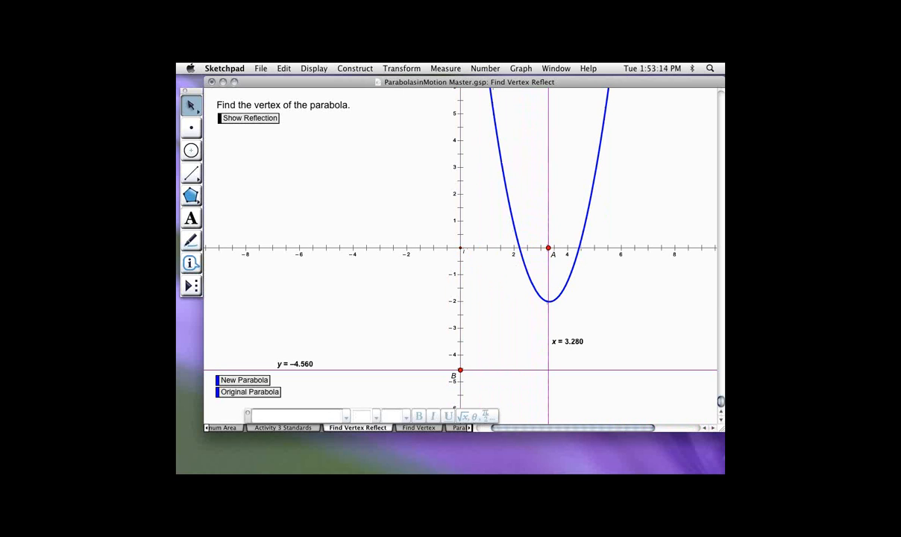
left_click_drag(515, 370, 515, 302)
key("Escape")
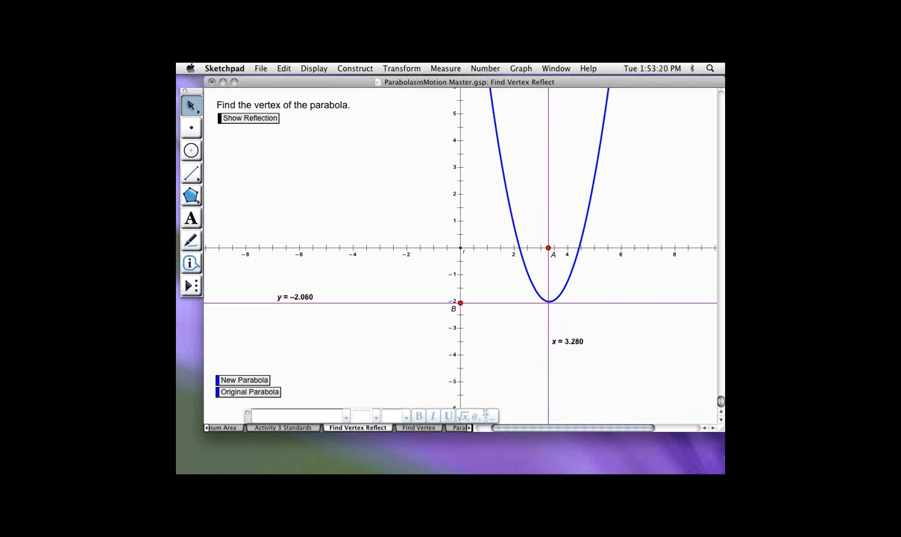
left_click_drag(548, 325, 549, 325)
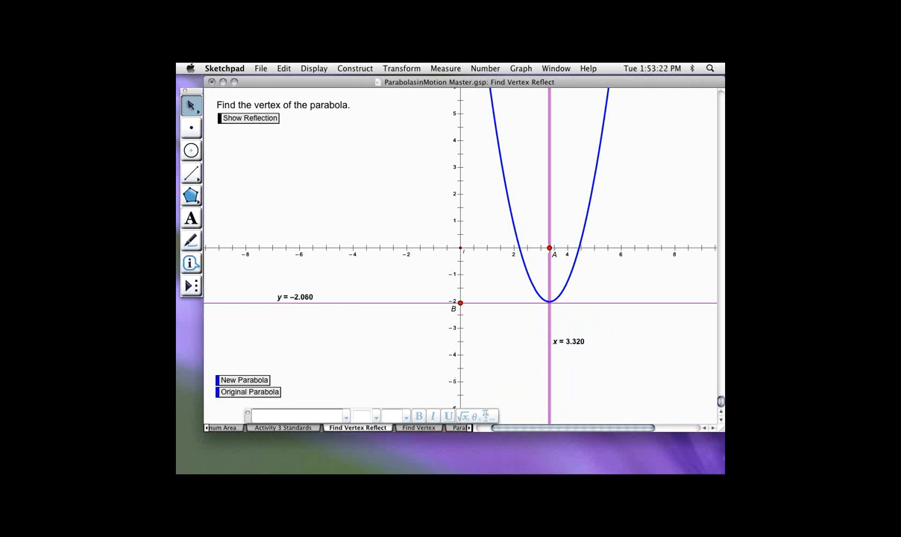
key("Escape")
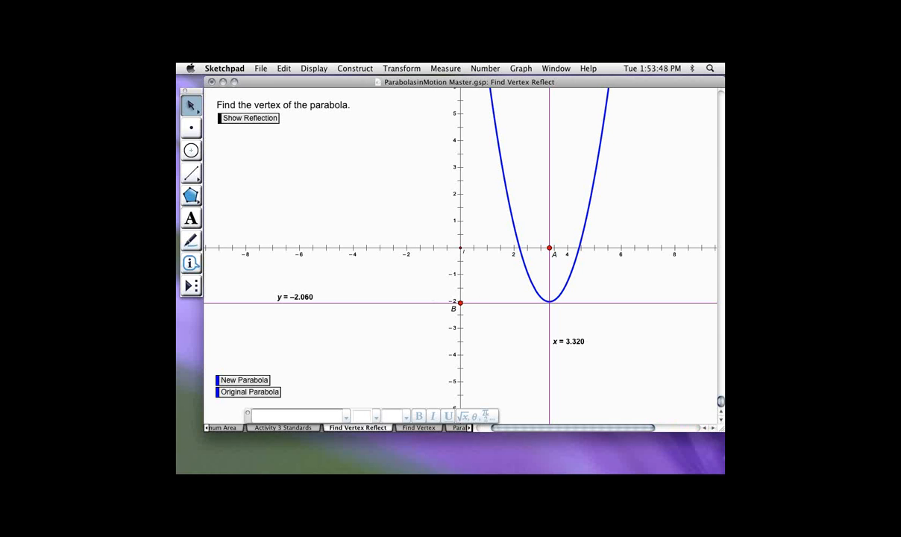
Move the vertical line to x = 6.000 and the horizontal line to y = -3.000, away from the vertex
left_click_drag(550, 324, 621, 325)
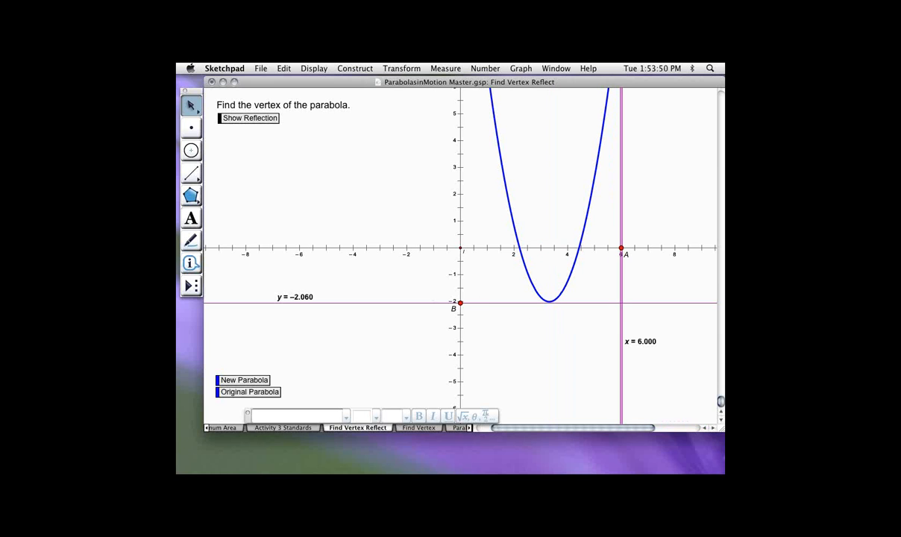
left_click_drag(570, 303, 569, 328)
left_click(567, 230)
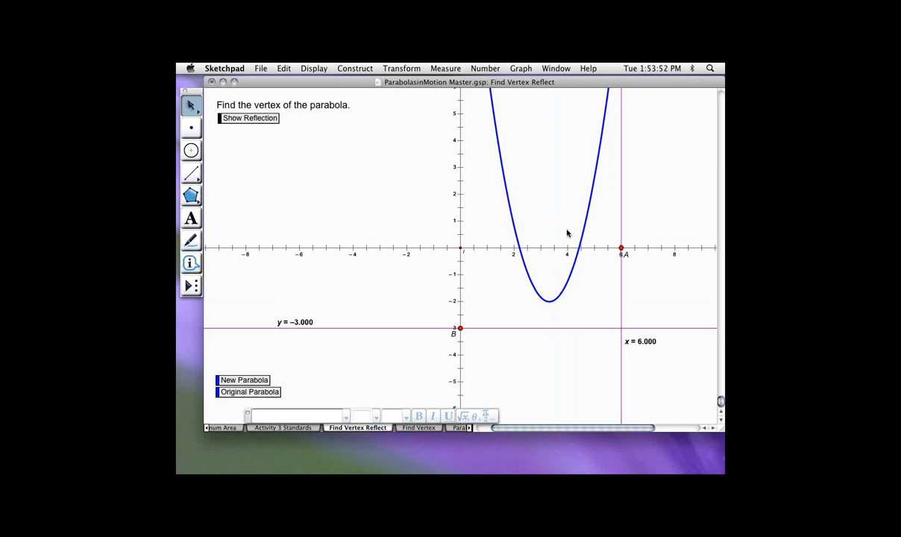
Show the parabola's reflection and align the guide lines with the vertex at x = 3.320 and y = -2.060
left_click(474, 119)
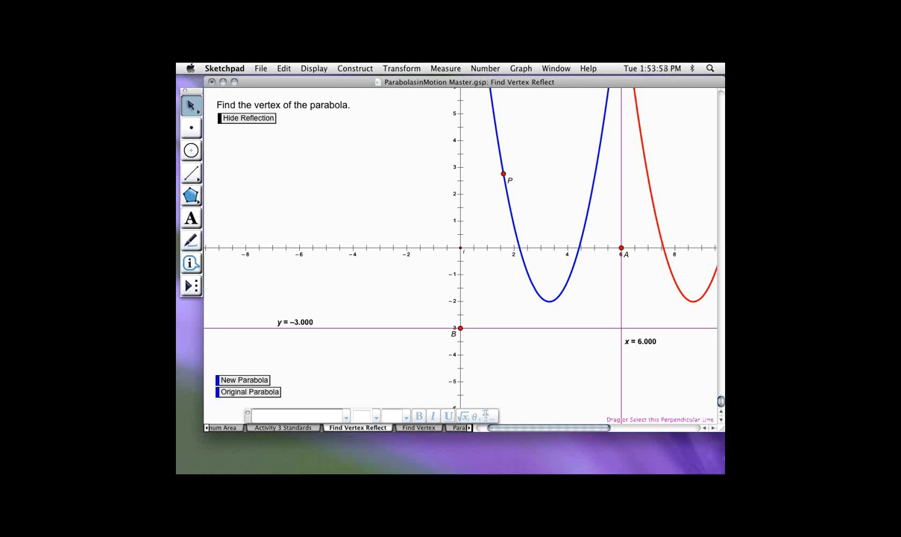
left_click_drag(621, 322, 548, 322)
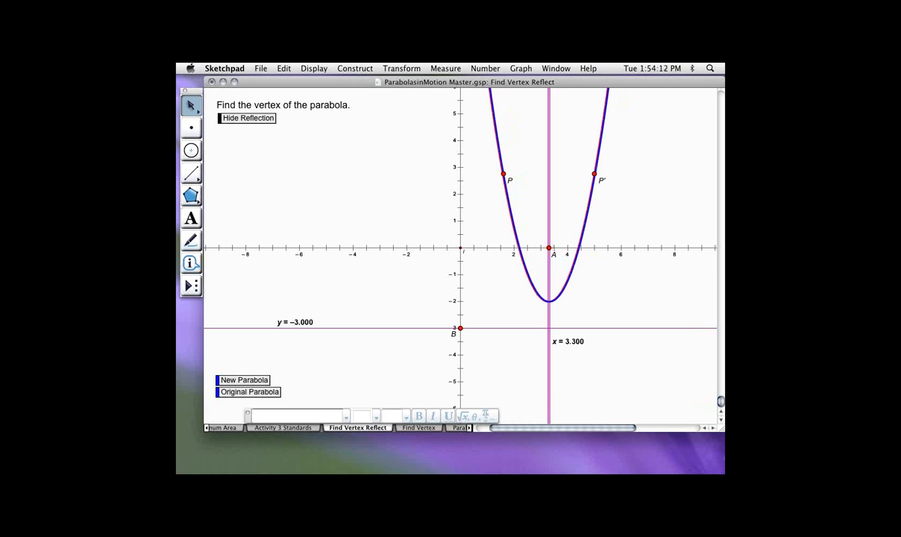
left_click_drag(548, 323, 548, 322)
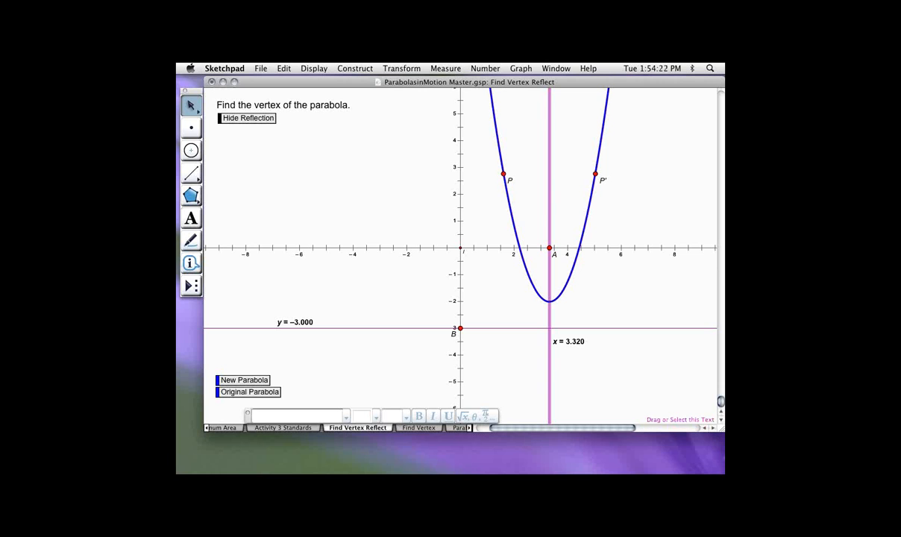
left_click_drag(582, 328, 582, 303)
key("Escape")
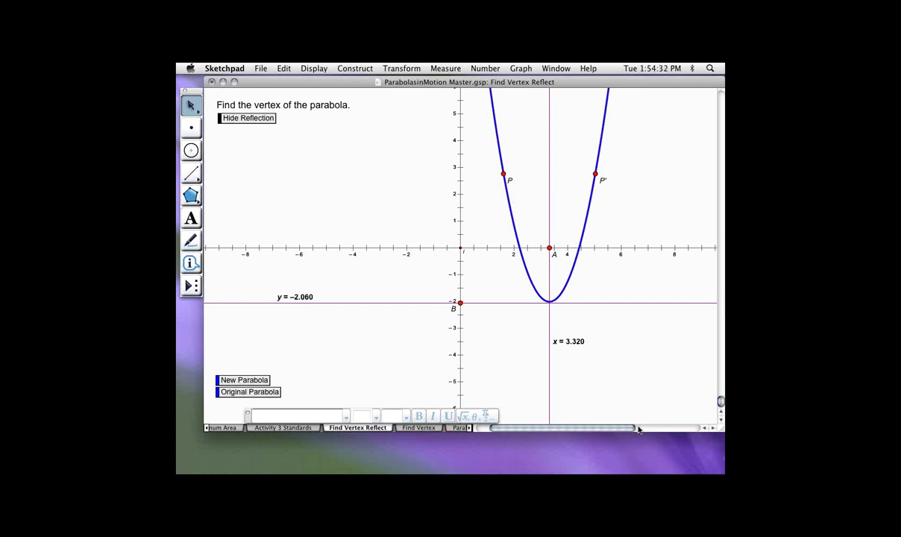
On the Find Vertex page, move the horizontal line up to y = 3.54 so that it crosses the parabola
left_click(419, 428)
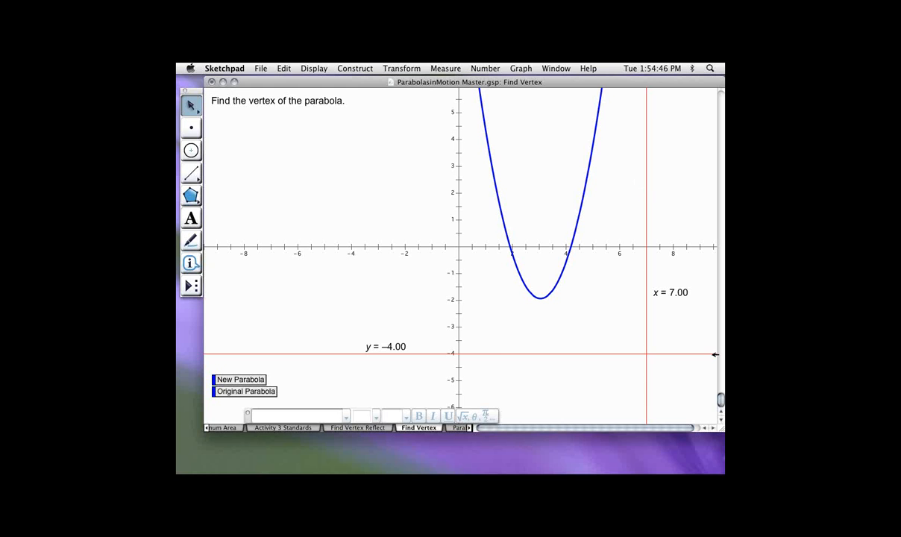
left_click_drag(709, 355, 708, 151)
left_click(602, 161)
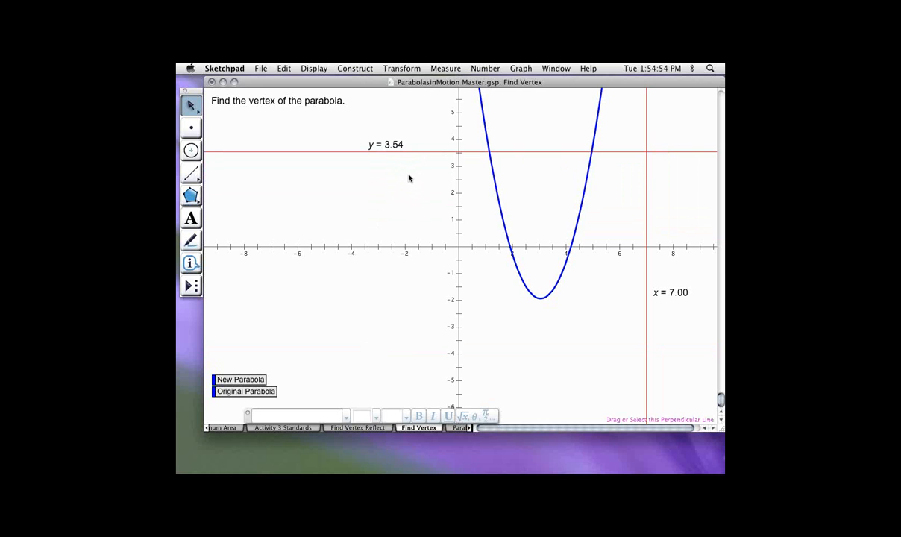
key("shift+Down")
key("shift+Down")
key("shift+Down")
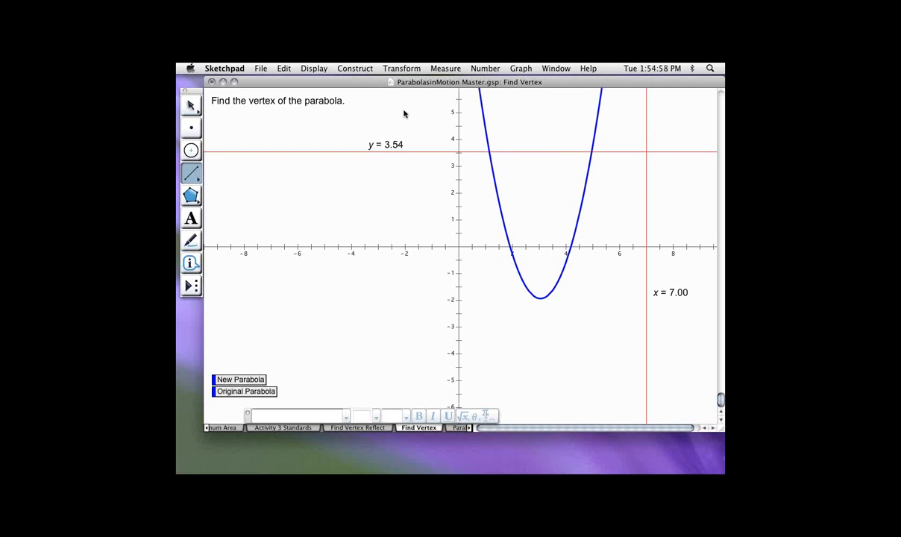
key("Escape")
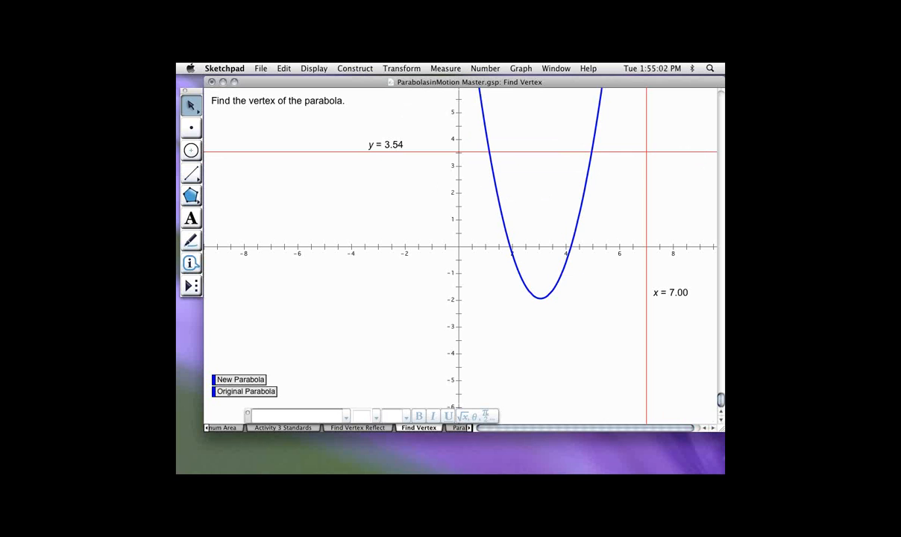
Construct the intersection points of the horizontal line and the parabola
left_click(626, 151)
left_click(595, 127)
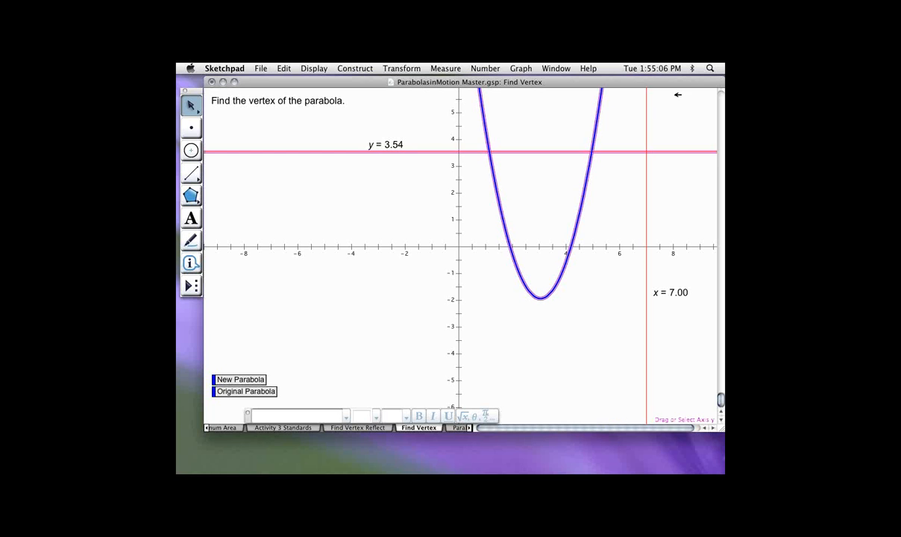
left_click(355, 67)
left_click(367, 101)
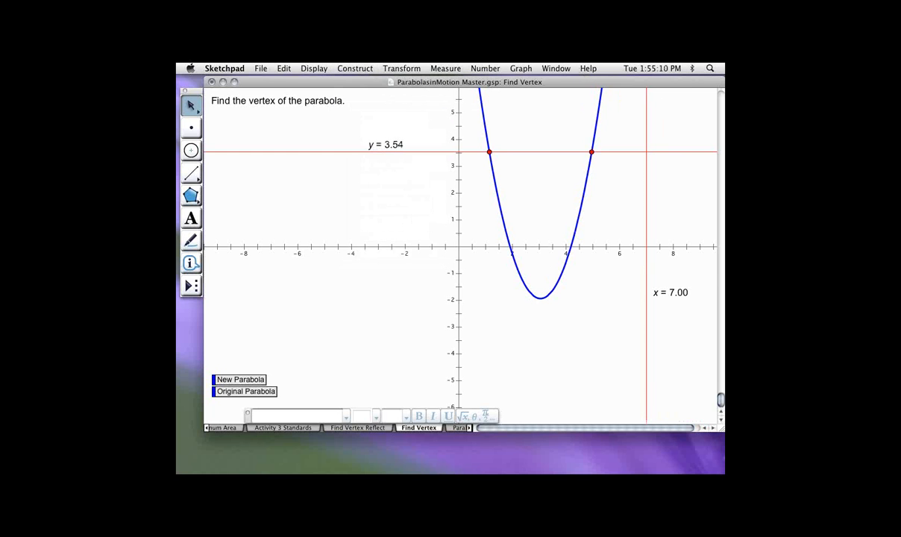
Construct a segment joining the two intersection points on the parabola
left_click(191, 173)
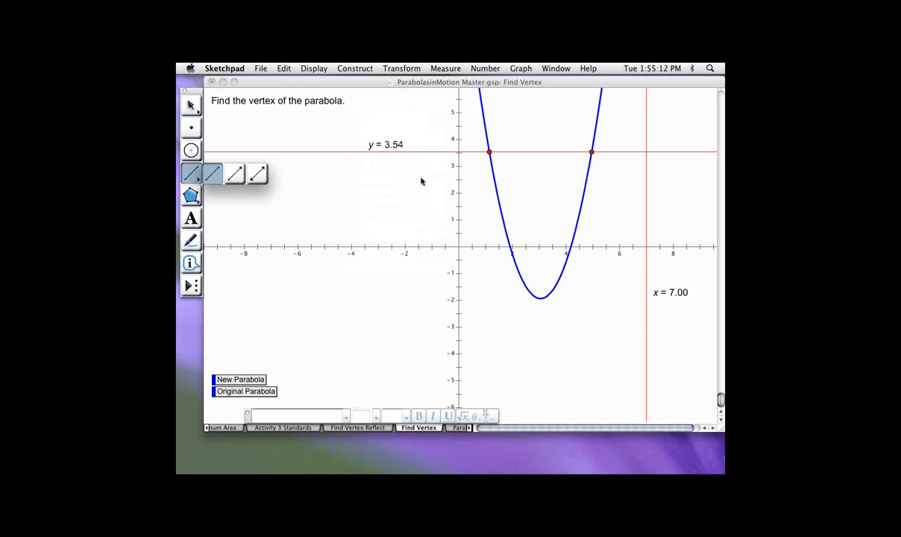
left_click(212, 173)
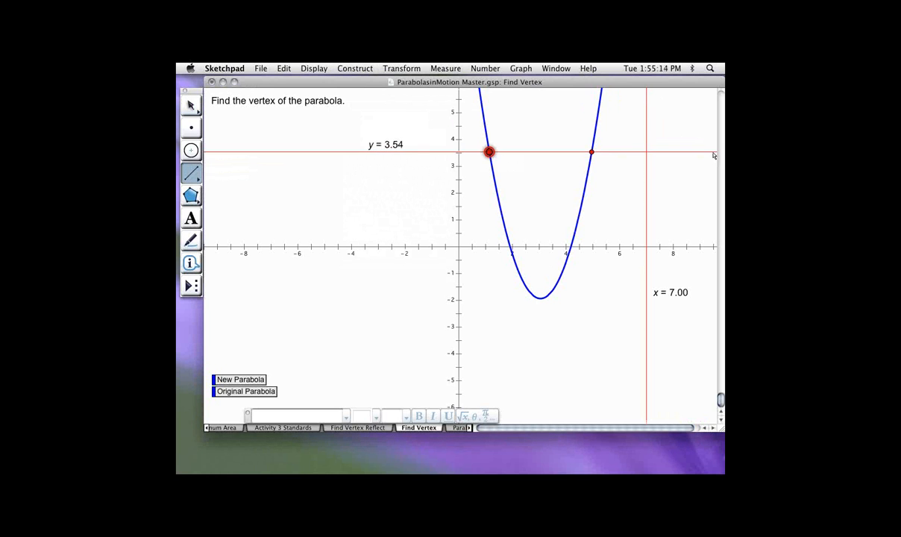
left_click_drag(489, 152, 591, 151)
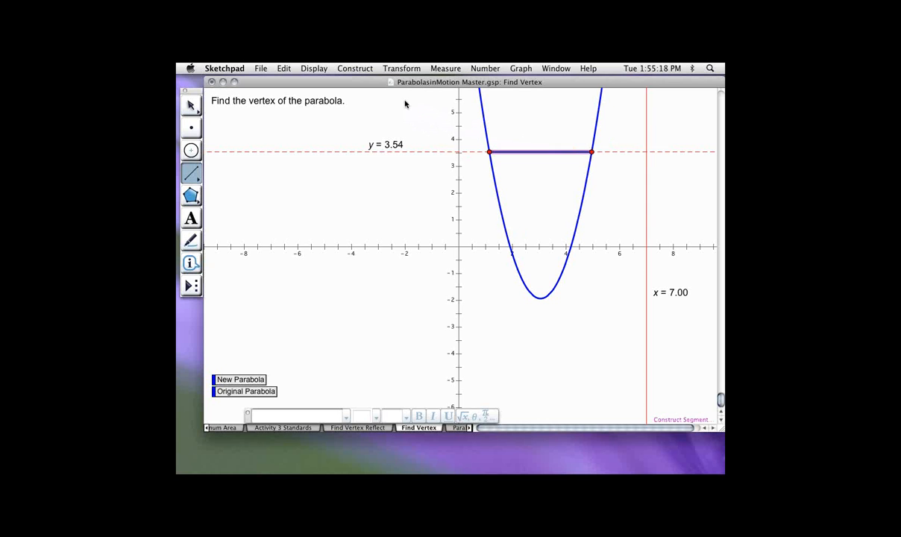
key("Escape")
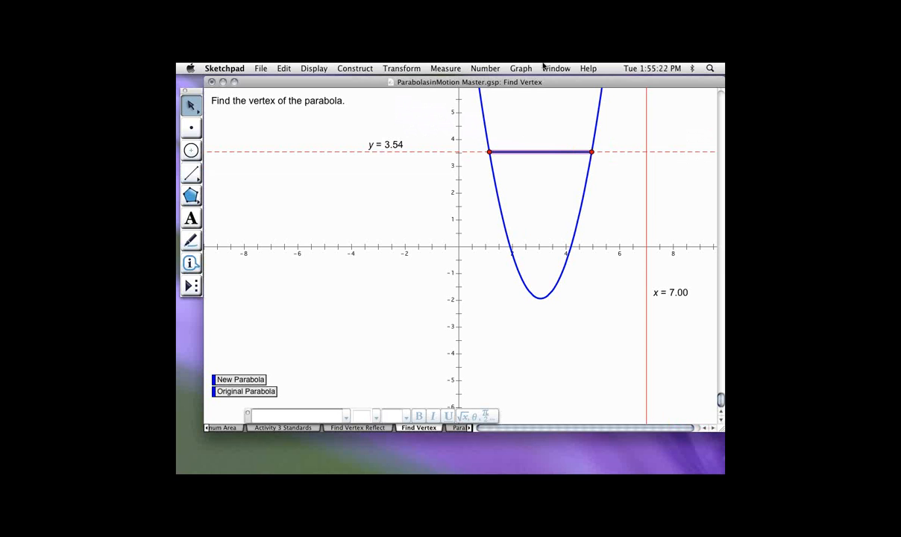
Construct the segment's midpoint and a line perpendicular to the segment through that midpoint
left_click(355, 68)
left_click(360, 91)
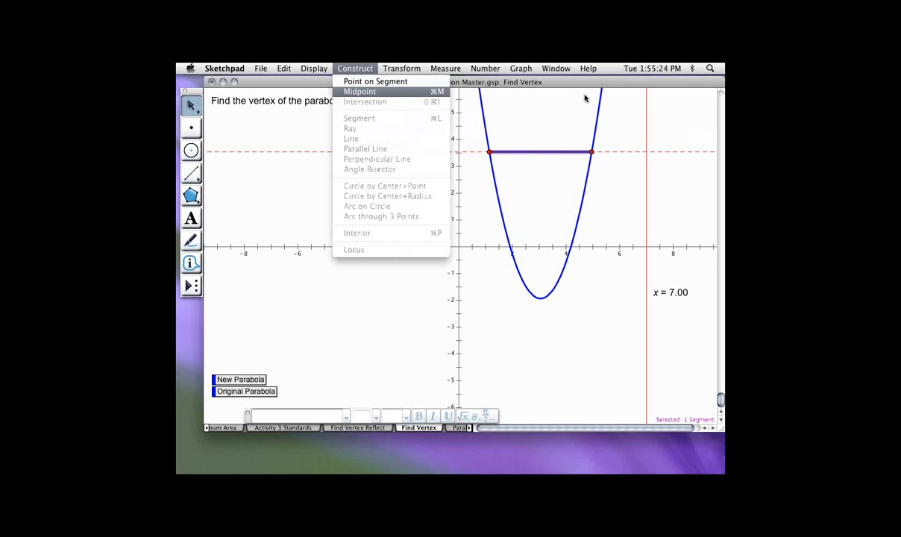
key("Escape")
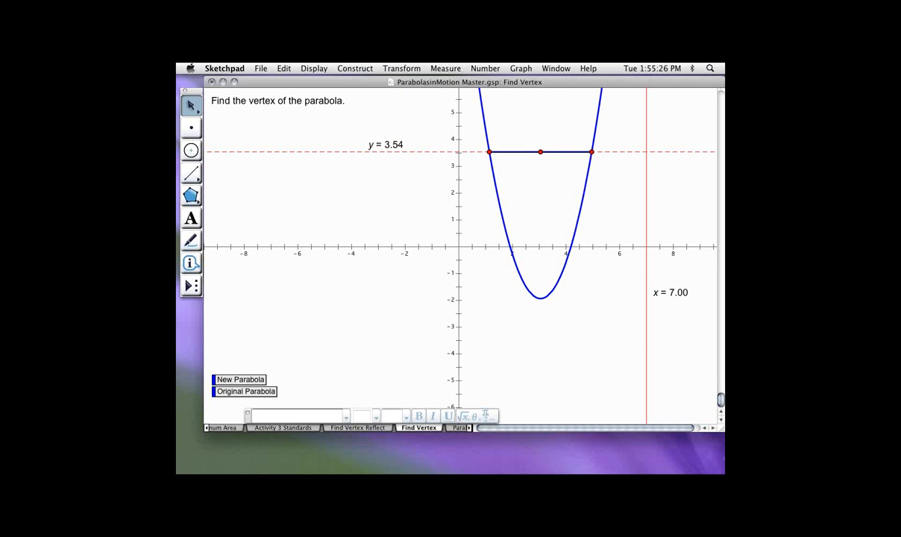
left_click(540, 152)
left_click(522, 152)
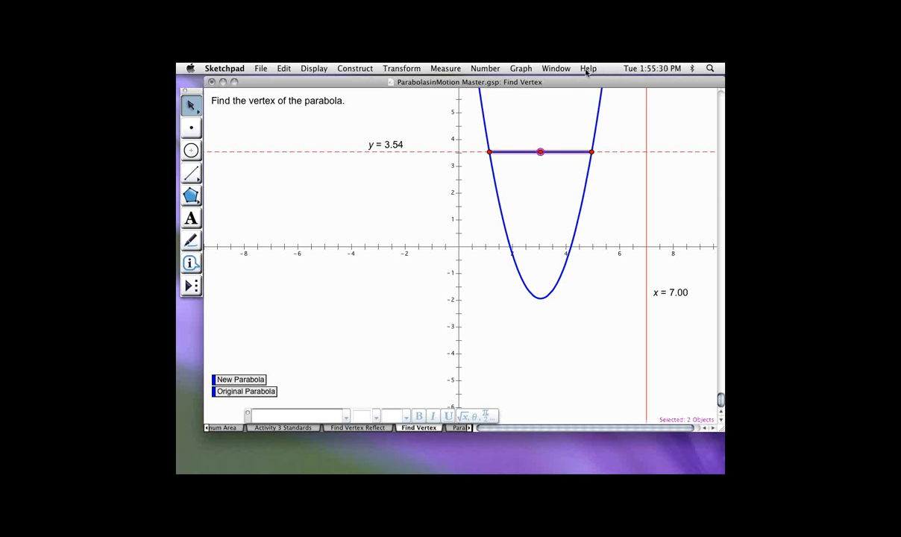
left_click(355, 68)
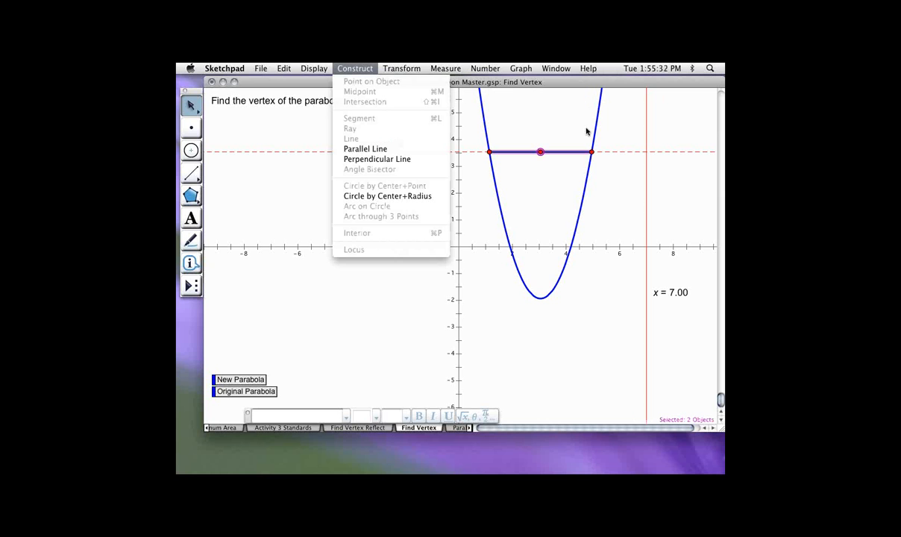
left_click(377, 159)
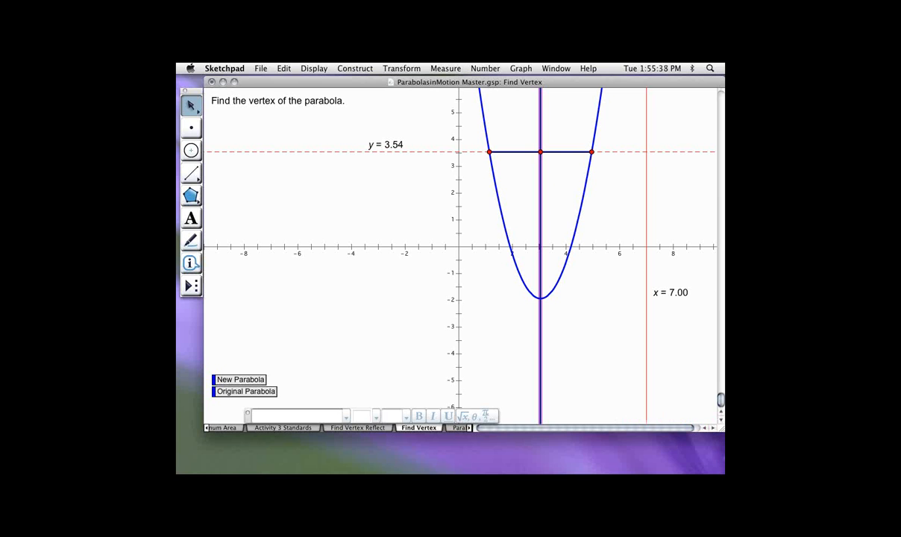
Mark the point where the perpendicular line meets the parabola and measure that point's abscissa (x)
left_click(540, 297)
left_click(533, 206)
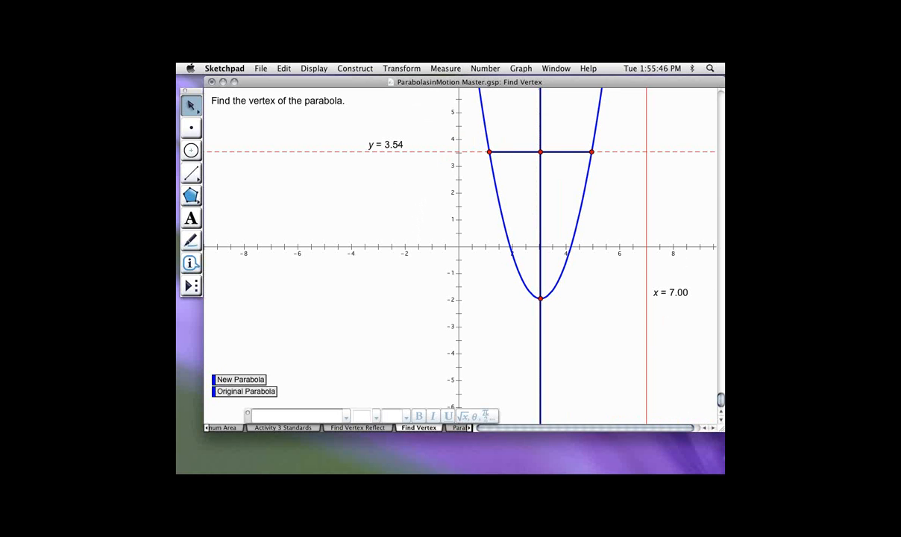
left_click(540, 298)
left_click(446, 68)
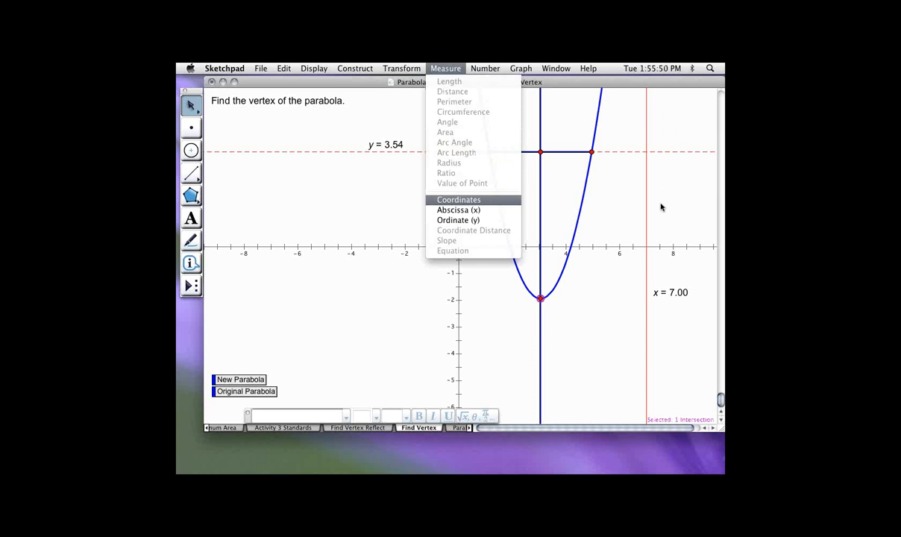
left_click(458, 210)
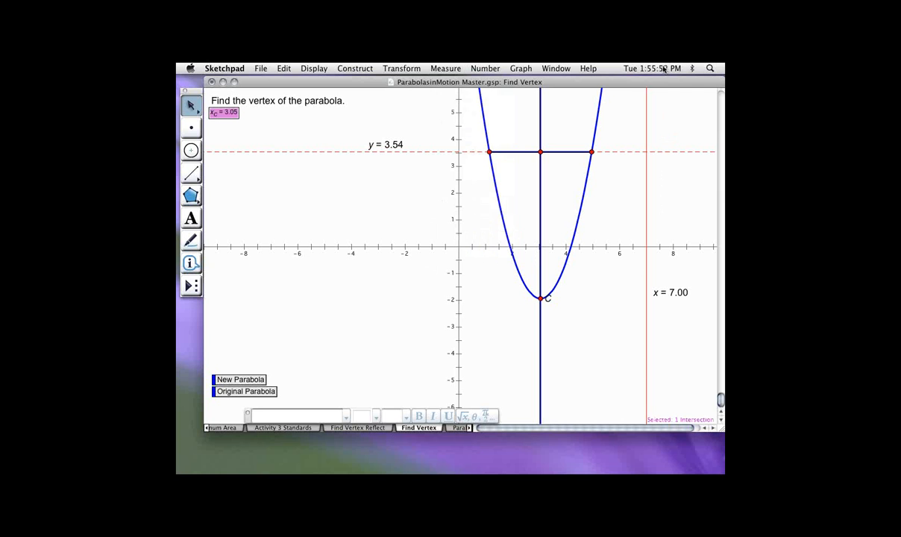
left_click(445, 69)
left_click(664, 74)
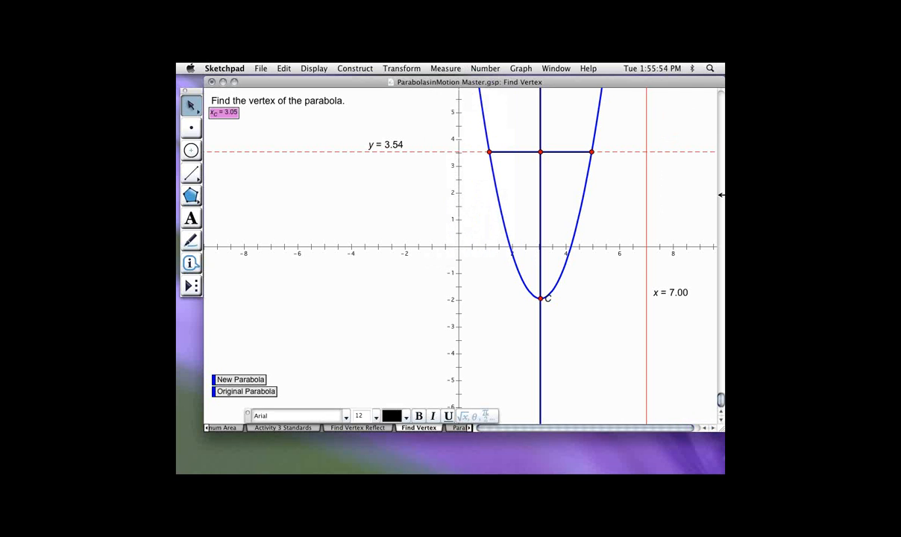
left_click(694, 205)
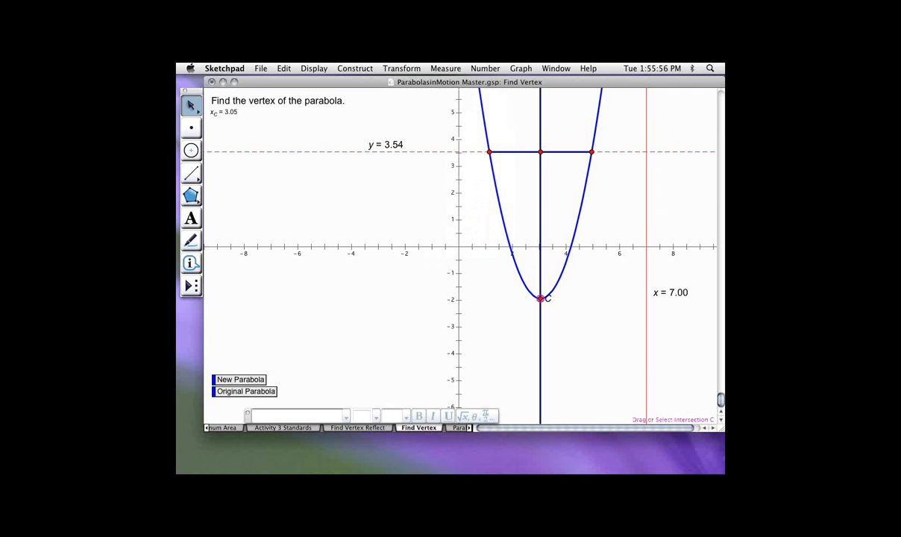
Measure the ordinate (y) of vertex point C
left_click(542, 298)
left_click(445, 68)
key("Down")
key("Down")
key("Return")
left_click(430, 116)
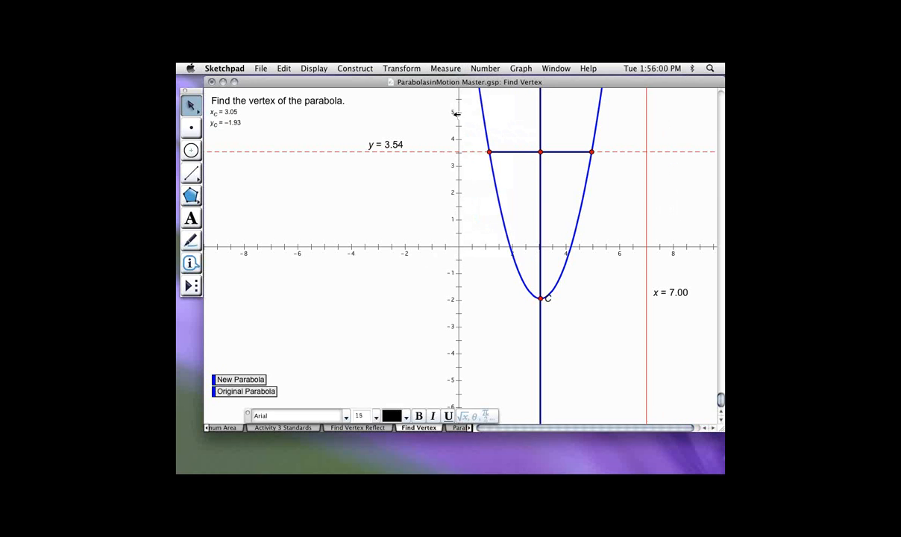
Enlarge the two coordinate measurements of point C to font size 24 and space them apart under the instruction text
left_click_drag(205, 101, 234, 121)
left_click(255, 125)
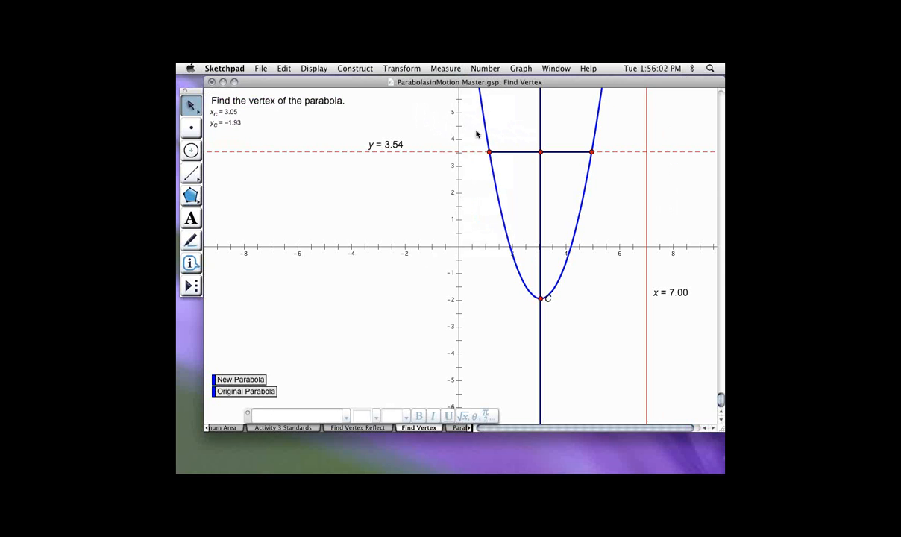
left_click(225, 112)
left_click(225, 123, "shift")
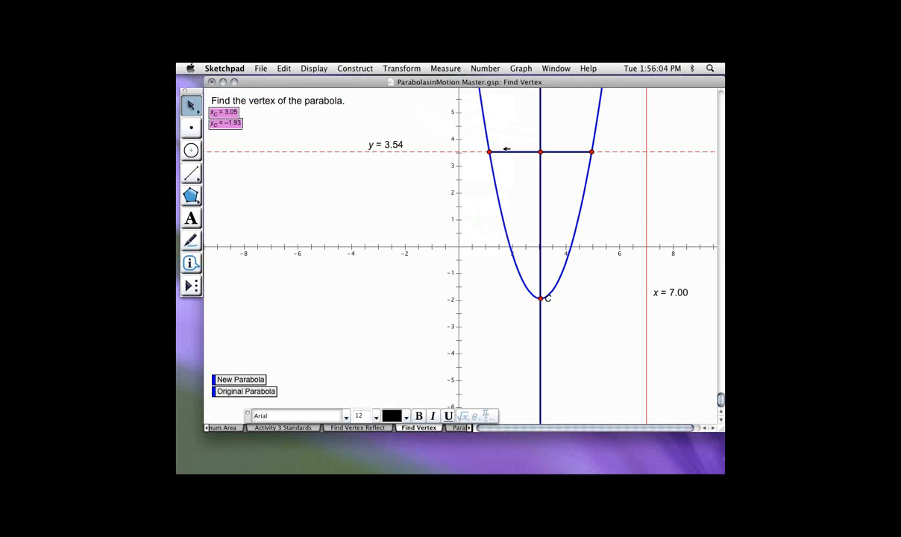
left_click(365, 415)
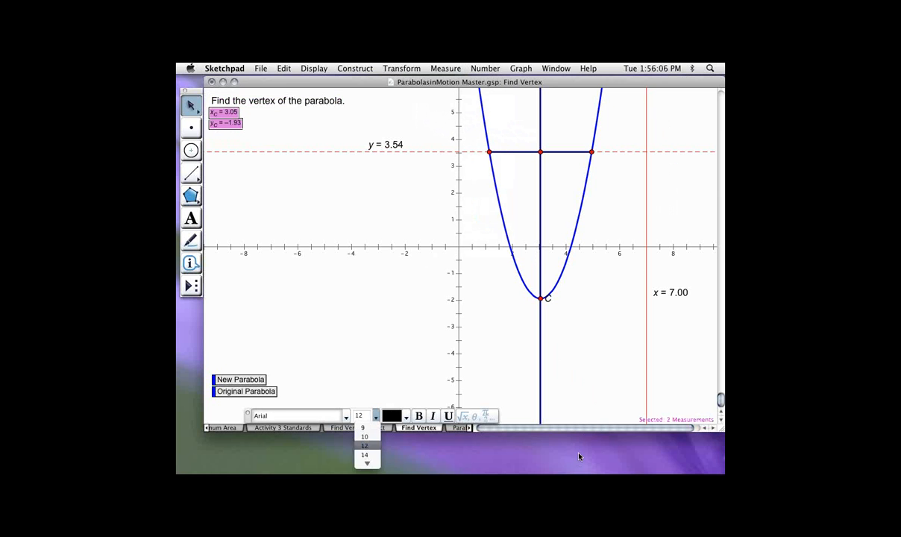
left_click(364, 436)
left_click(289, 176)
left_click_drag(250, 128, 250, 134)
left_click(503, 132)
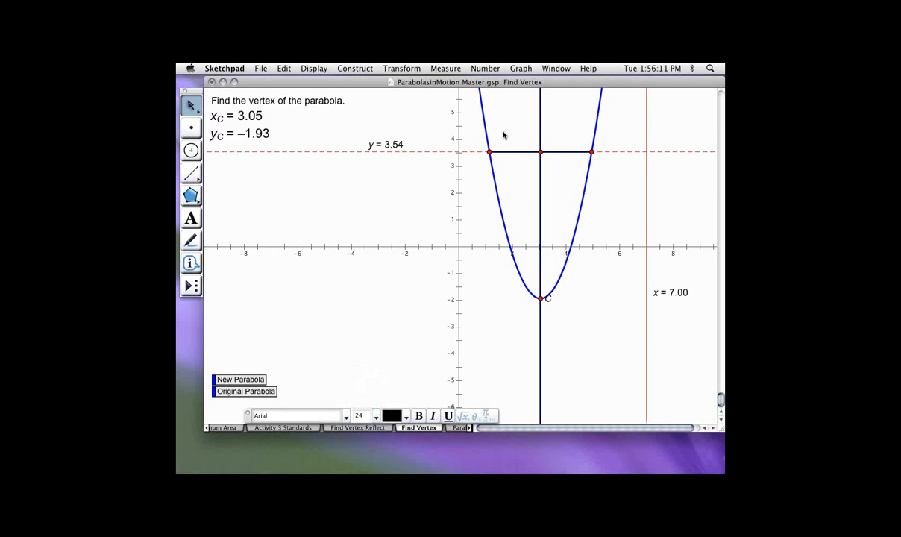
Generate new parabolas and move the horizontal line to y = -5.44 so that it crosses the downward-opening one
left_click(467, 383)
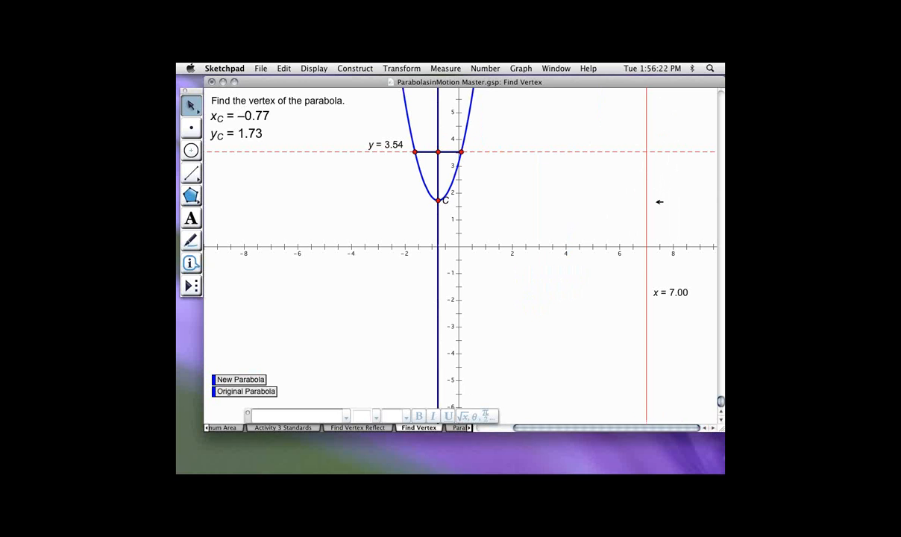
left_click(451, 382)
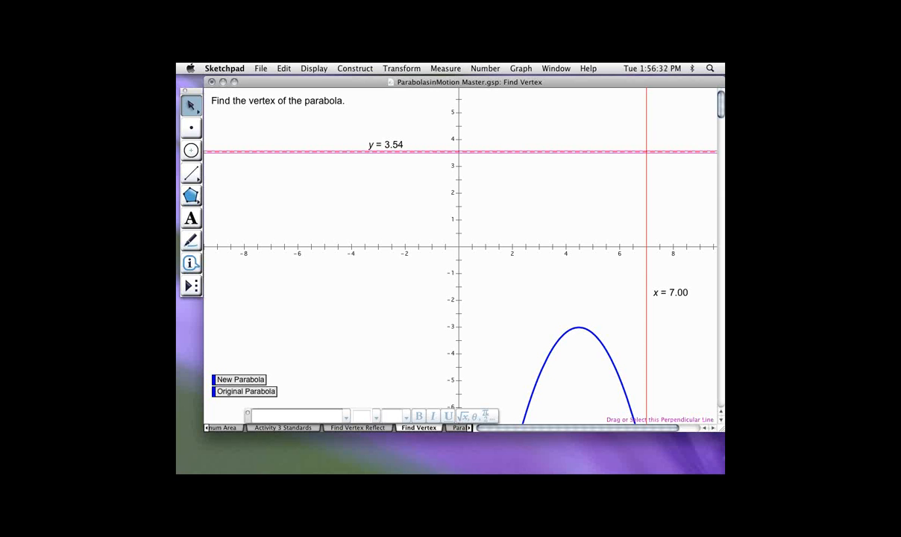
left_click_drag(365, 145, 364, 384)
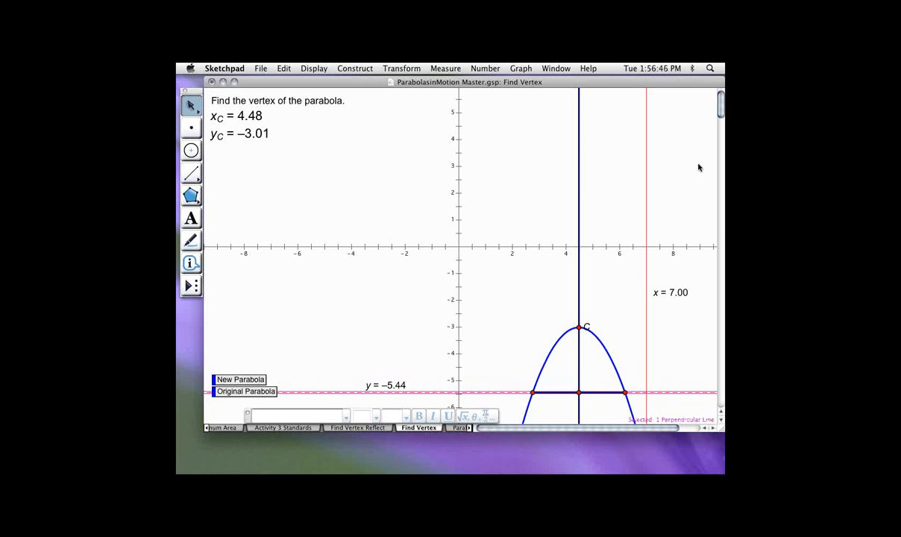
Generate another new parabola and move the horizontal line up to y = 5.24 so that it crosses the curve
key("Escape")
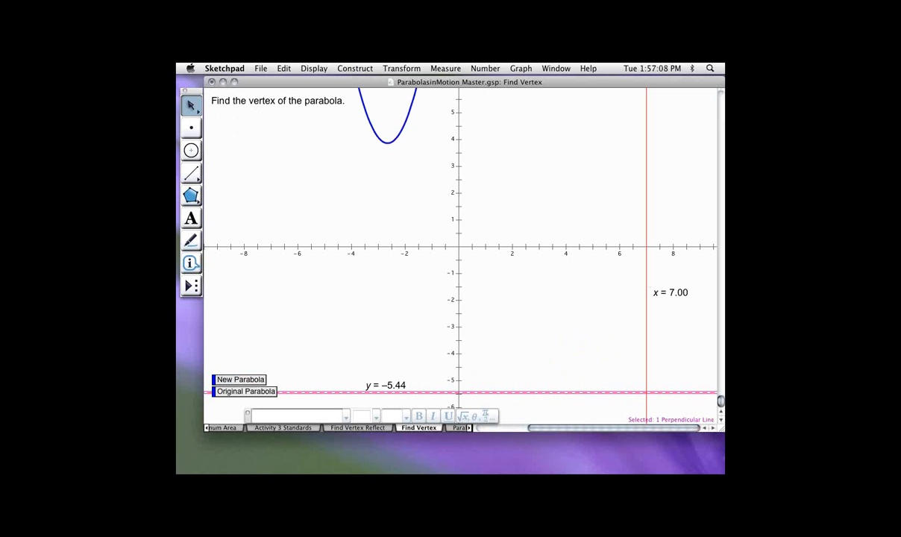
left_click_drag(714, 390, 715, 106)
left_click(630, 114)
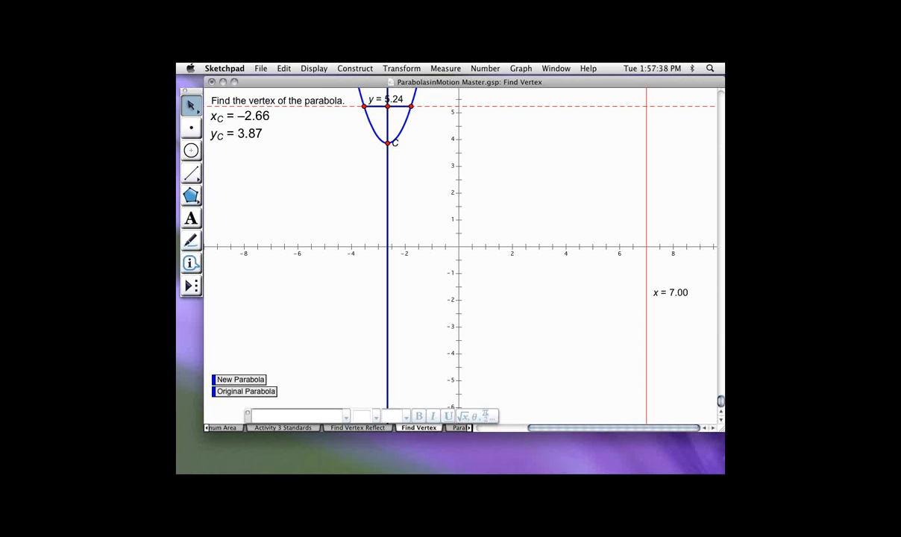
Switch to Firefox and open sketchexchange.keypress.com in the empty tab
key("super+Tab")
mouse_move(176, 214)
left_mouse_down()
mouse_move(499, 119)
mouse_move(593, 72)
mouse_move(573, 78)
left_mouse_up()
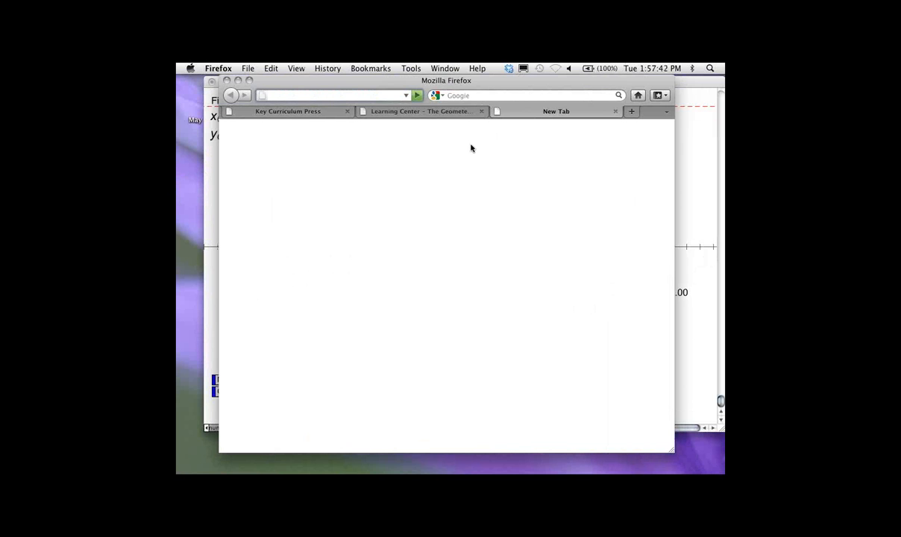
type("sketchexchange.keypress.com")
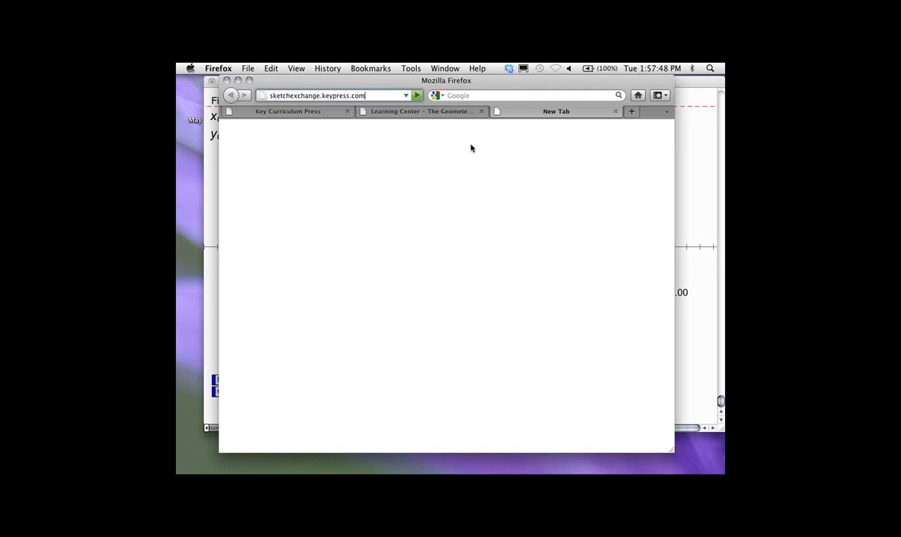
key("Return")
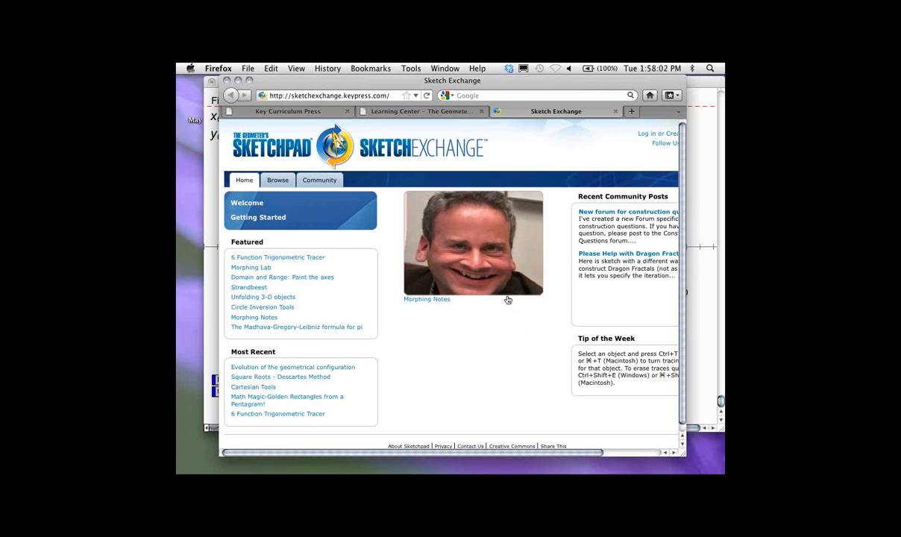
Open the Strandbeest sketch's page on Sketch Exchange and shift the browser window slightly to the right
left_click(461, 292)
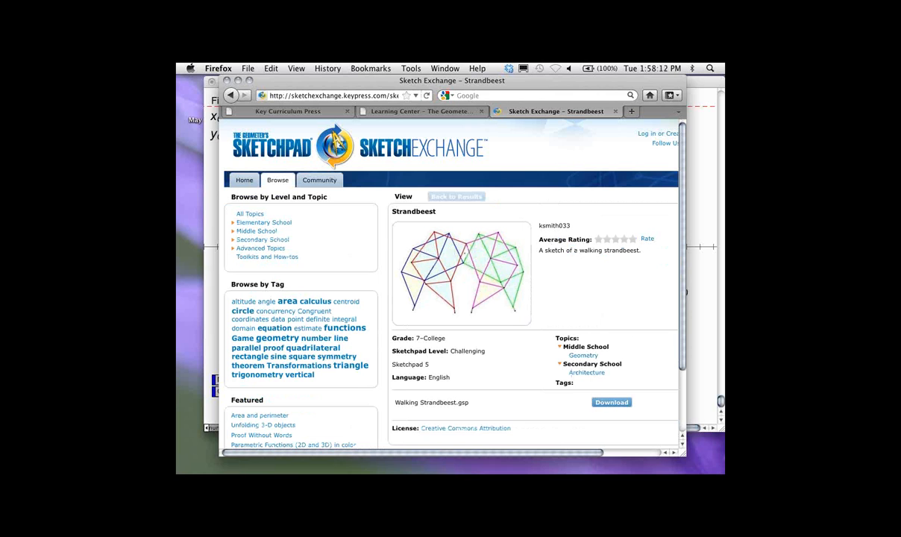
left_click_drag(551, 81, 569, 80)
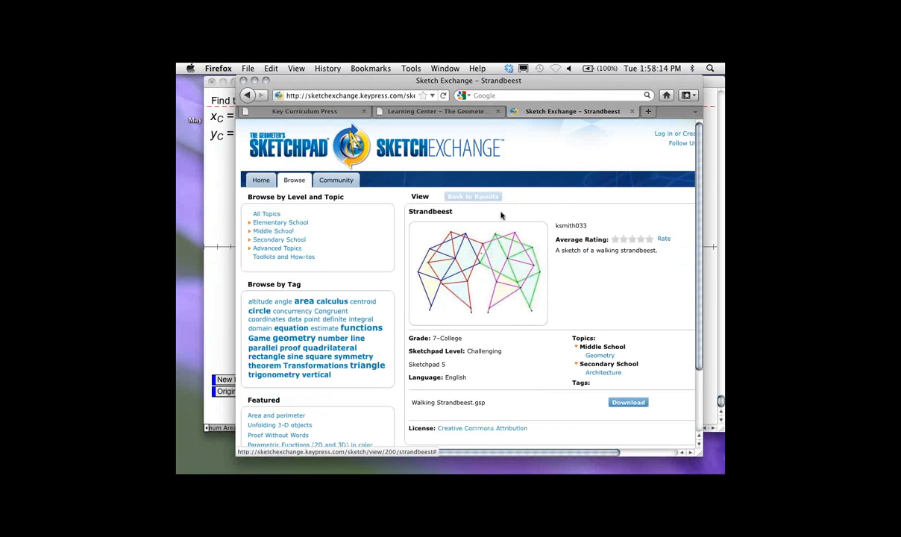
Return to the Sketch Exchange results list for all topics, then reposition and slightly enlarge the browser window
left_click(473, 196)
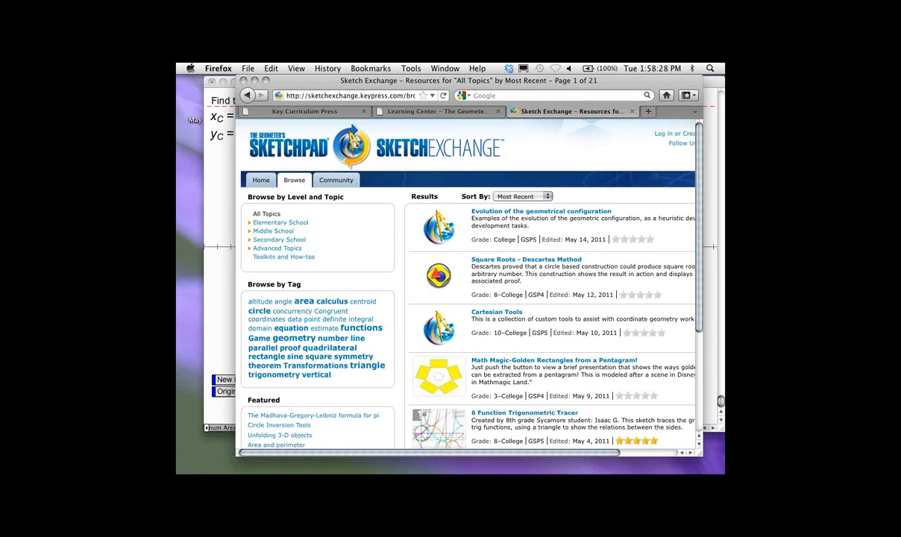
left_click_drag(469, 80, 445, 81)
left_click_drag(675, 452, 698, 458)
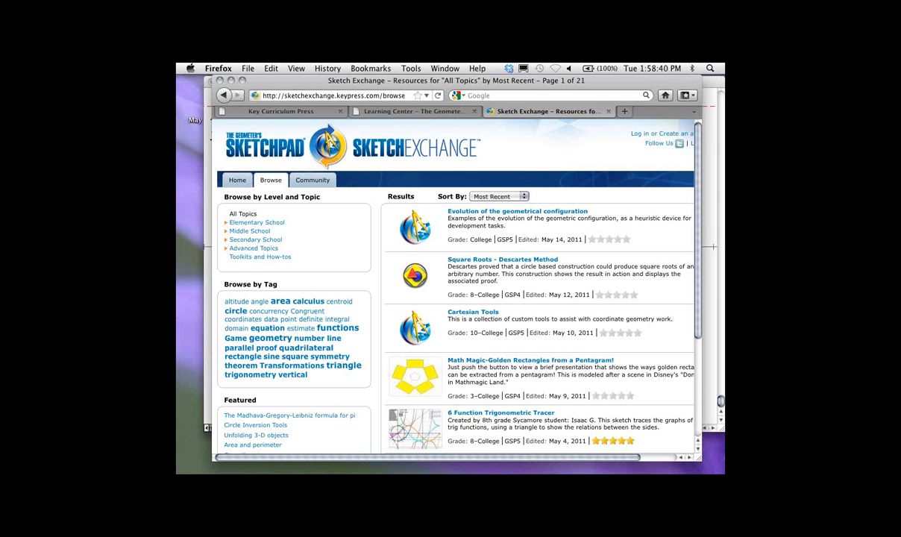
left_click_drag(611, 81, 610, 85)
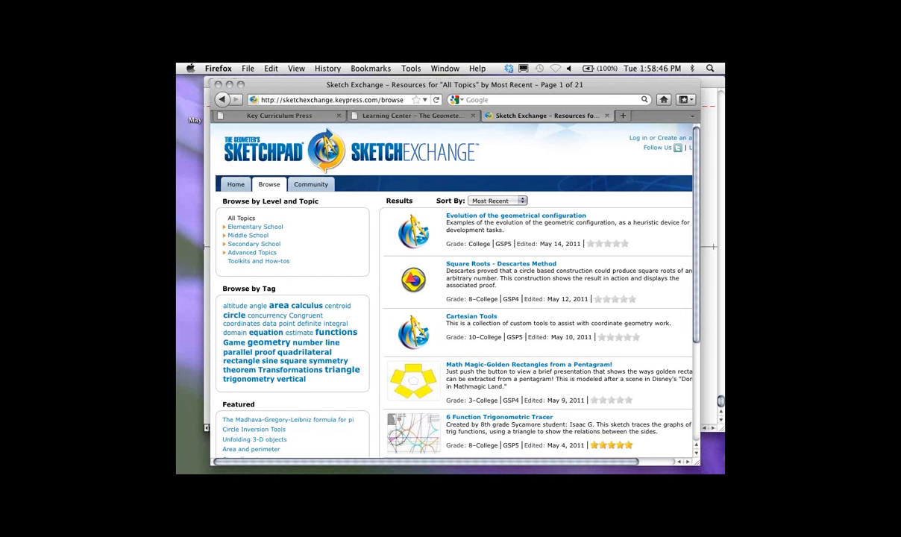
left_click_drag(611, 85, 574, 88)
Switch to Sketchpad, bring the Walking Strandbeest(2).gsp sketch to the front and move its window up beside the toolbox
left_click(688, 149)
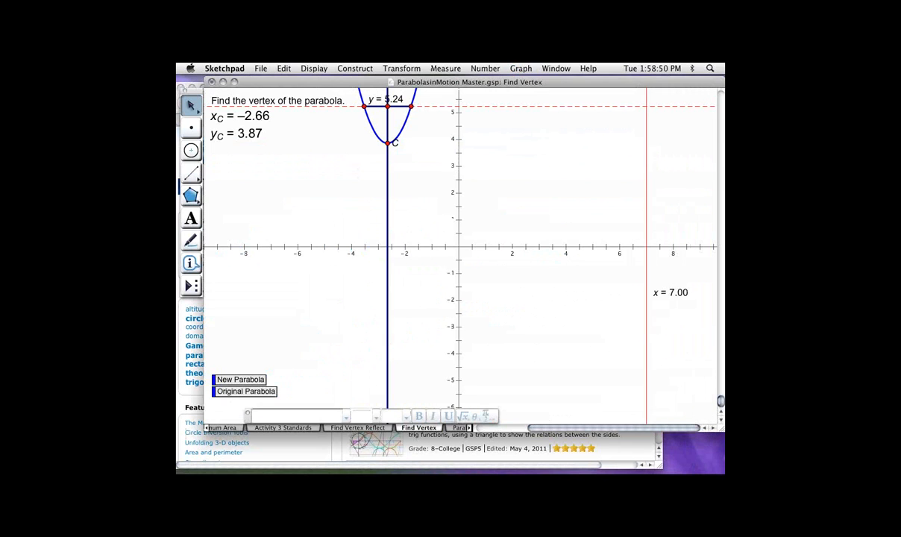
left_click(556, 68)
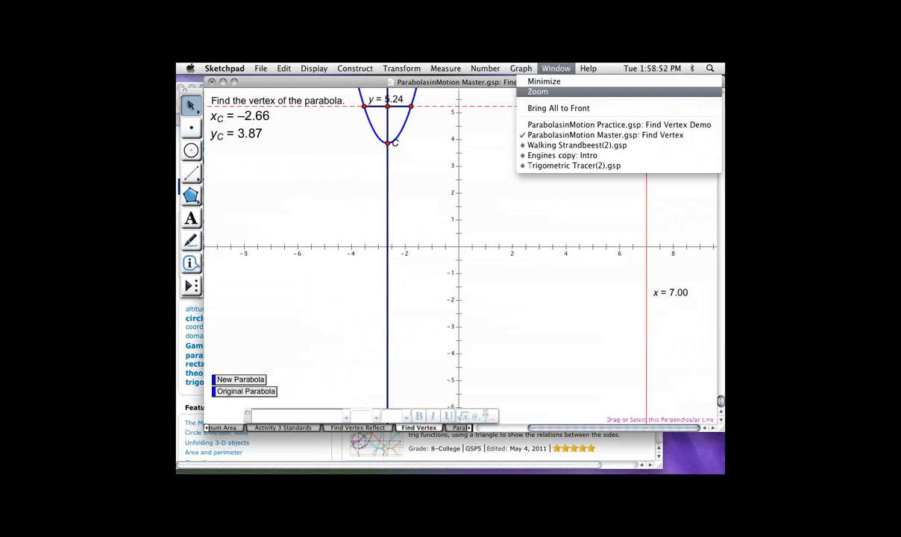
left_click(576, 145)
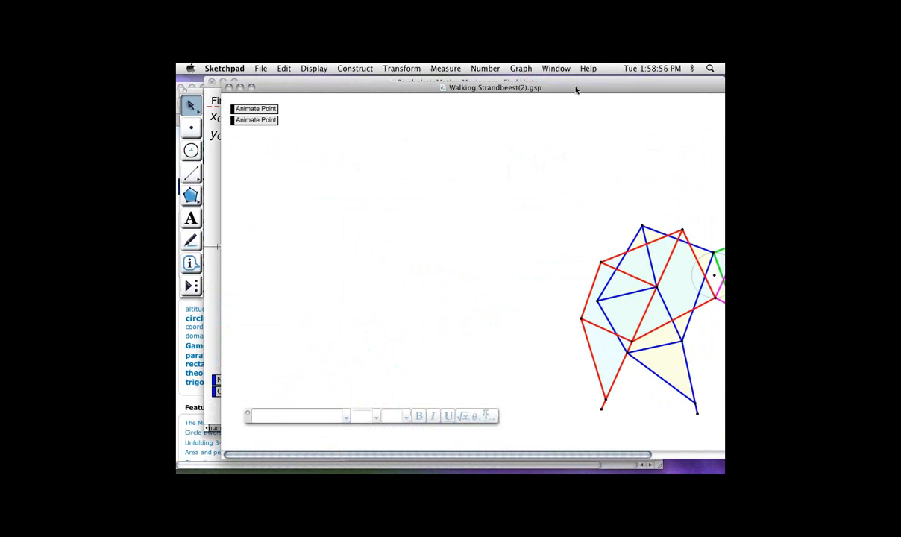
double_click(544, 87)
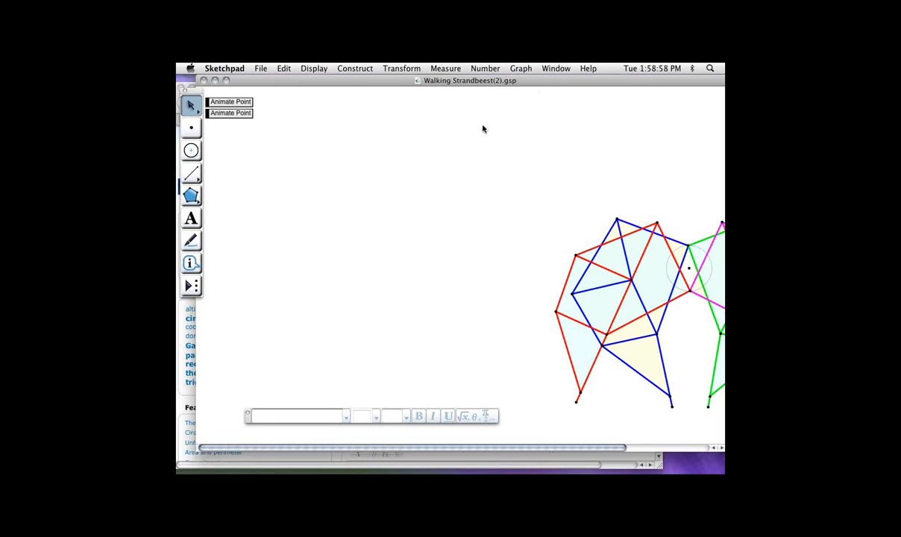
left_click(464, 109)
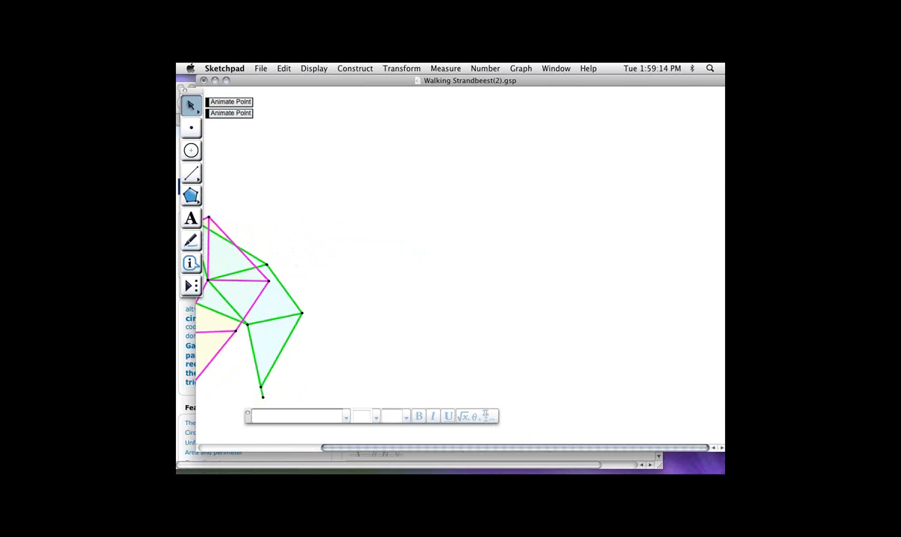
Bring the Engines copy sketch to the front, narrow its window and place it beside the toolbox
left_click(556, 68)
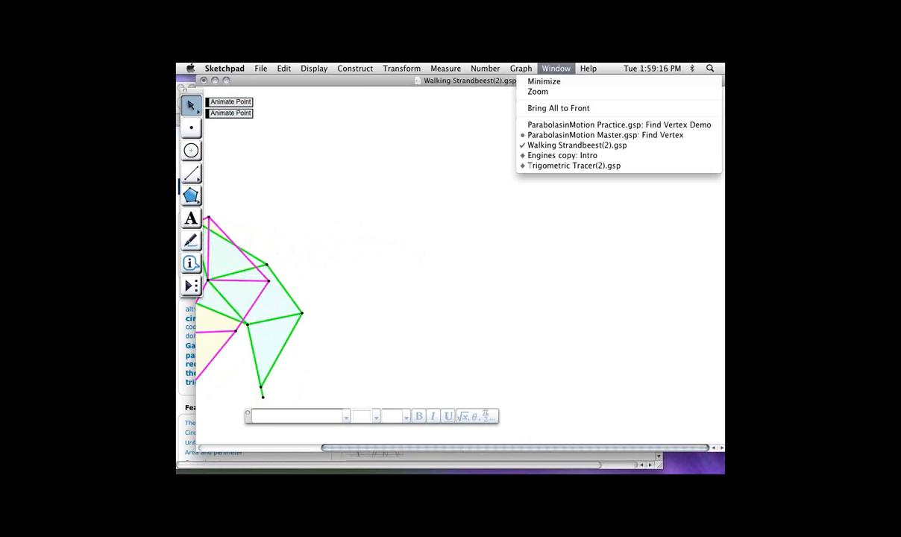
left_click(562, 155)
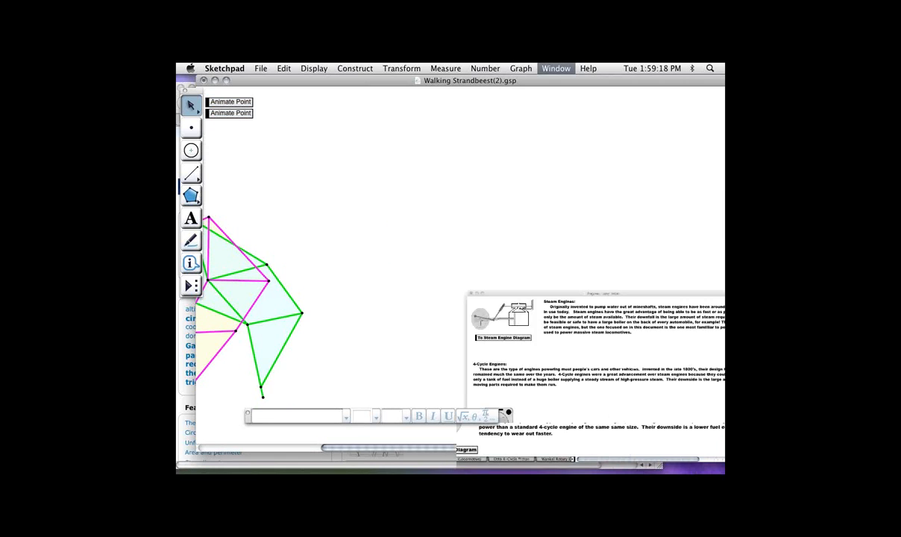
left_click_drag(448, 100, 407, 80)
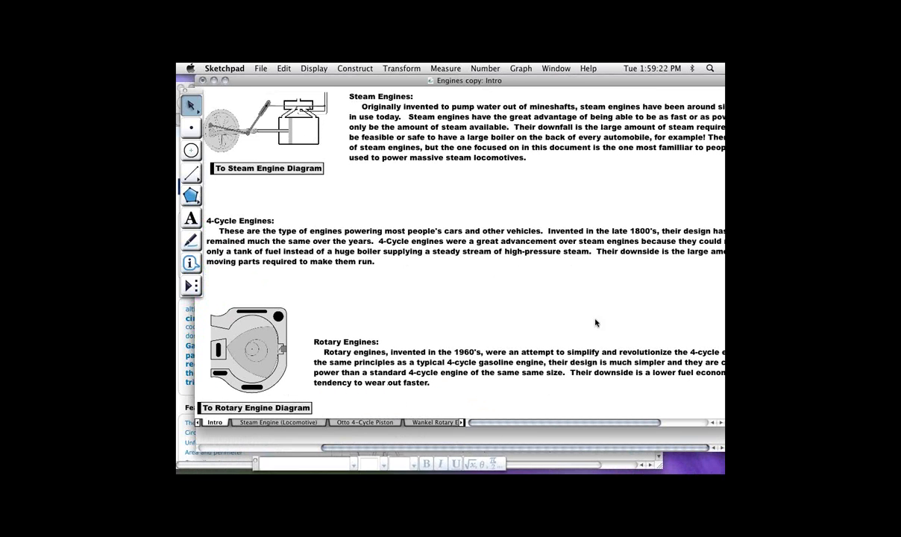
left_click_drag(469, 81, 411, 84)
left_click_drag(670, 427, 573, 435)
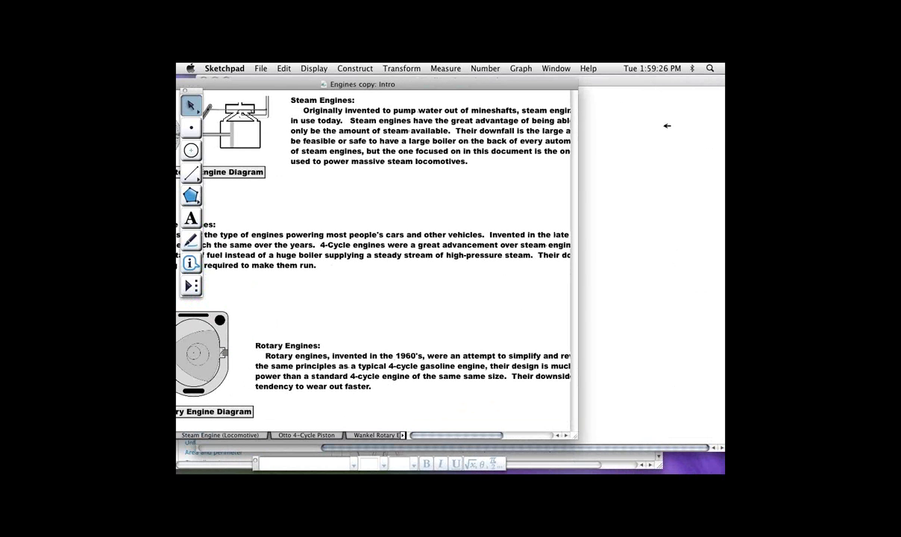
left_click_drag(640, 85, 709, 72)
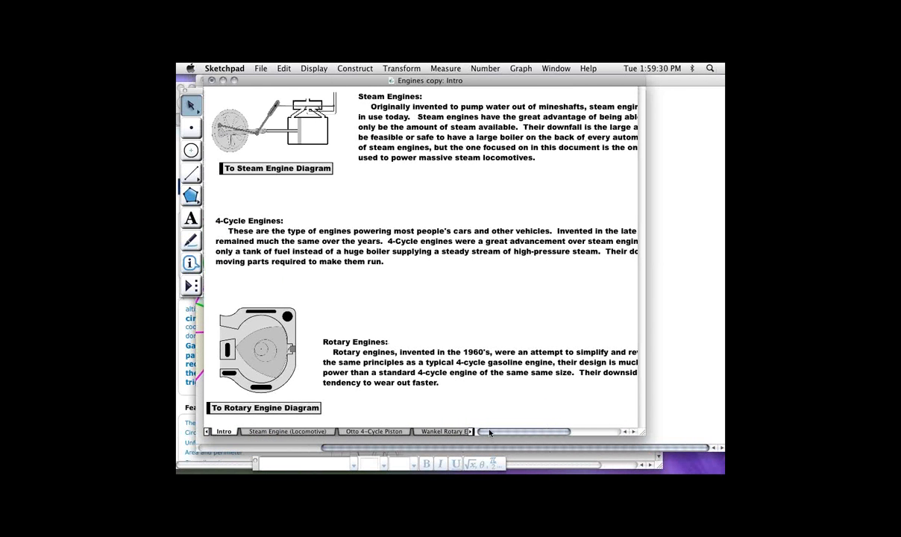
Open the Steam Engine (Locomotive) page, widen the window and start the engine at slow speed with the piston in view
left_click(287, 431)
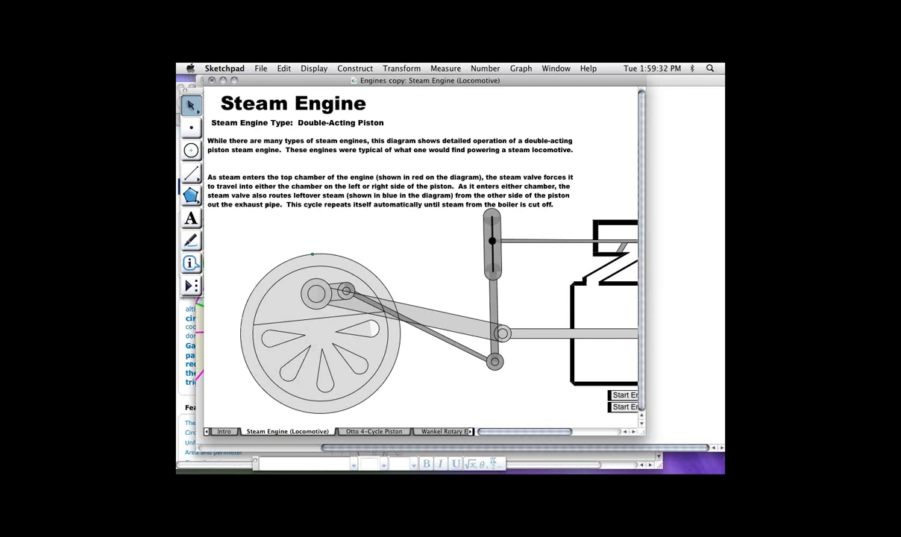
left_click_drag(642, 431, 700, 436)
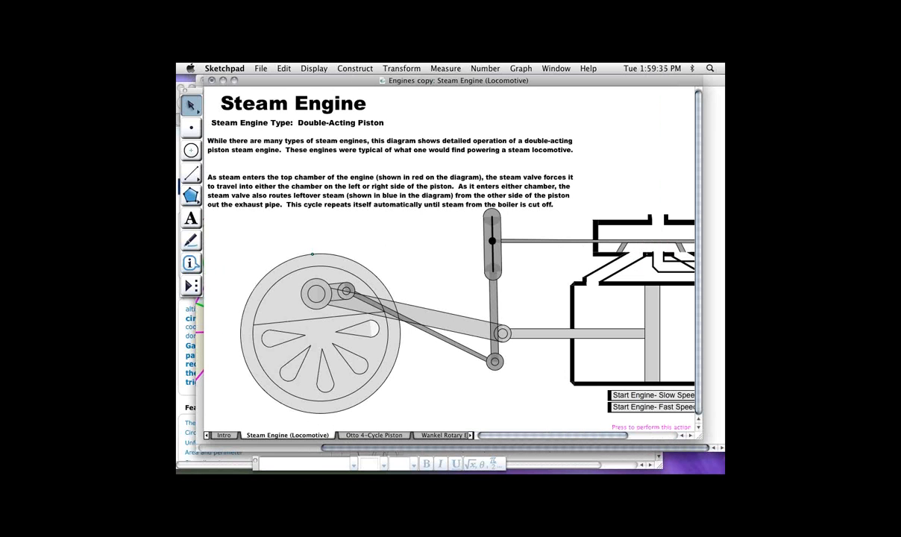
left_click(650, 395)
left_click_drag(574, 435, 619, 435)
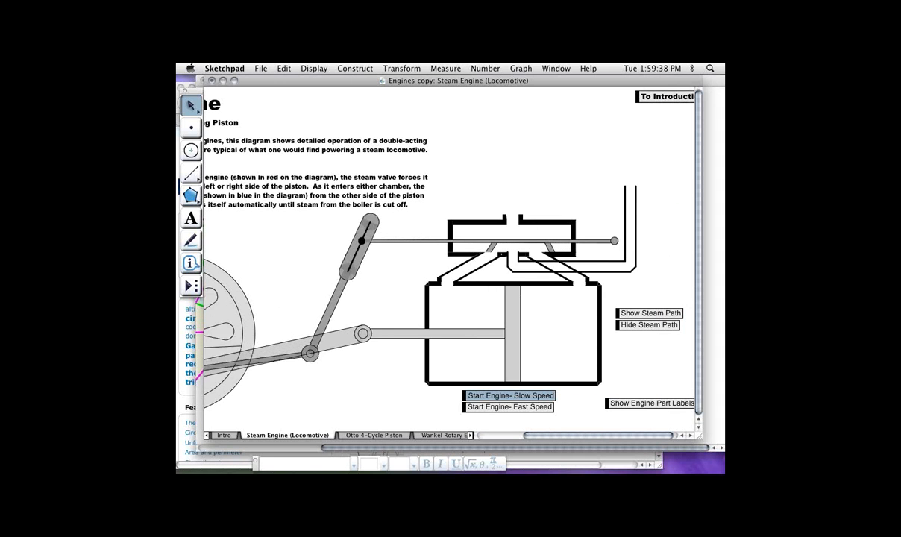
Show the steam path in the running engine, hide it again and stop the slow-speed animation
left_click(651, 314)
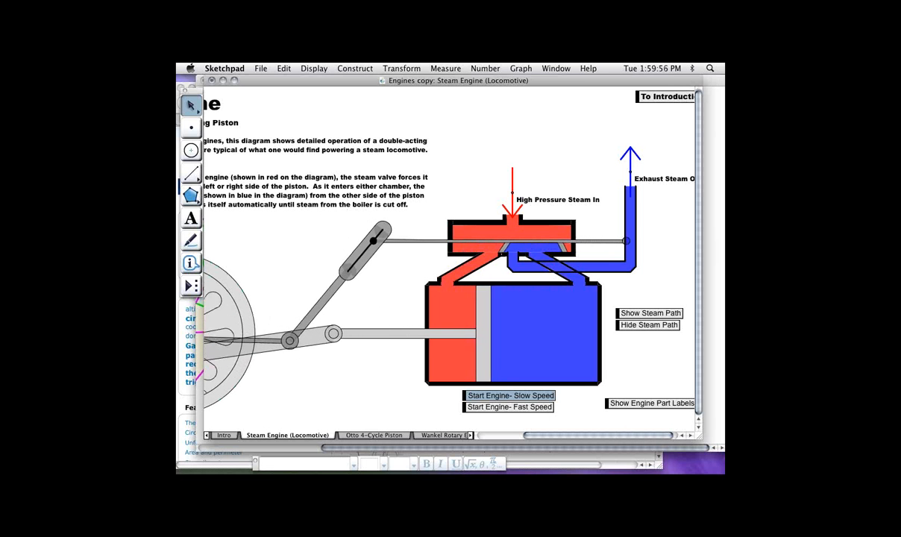
left_click(648, 325)
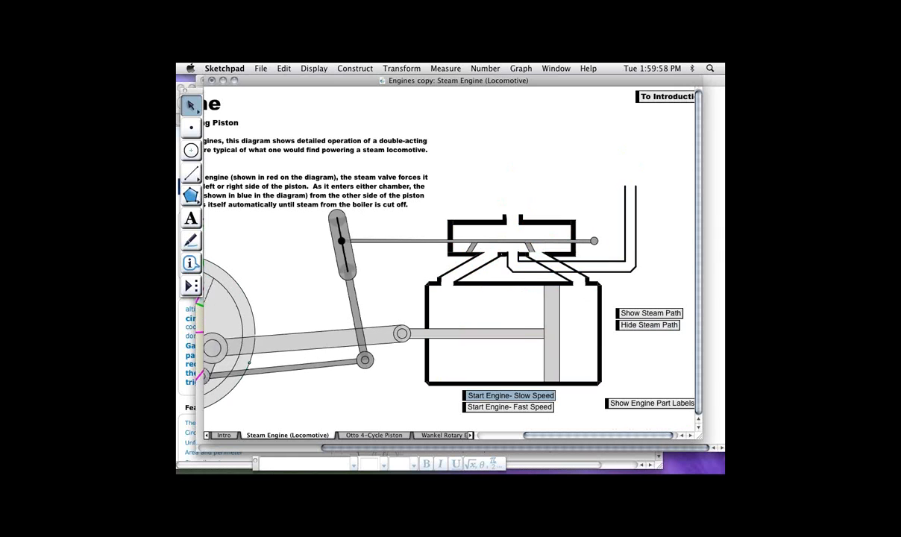
left_click(548, 396)
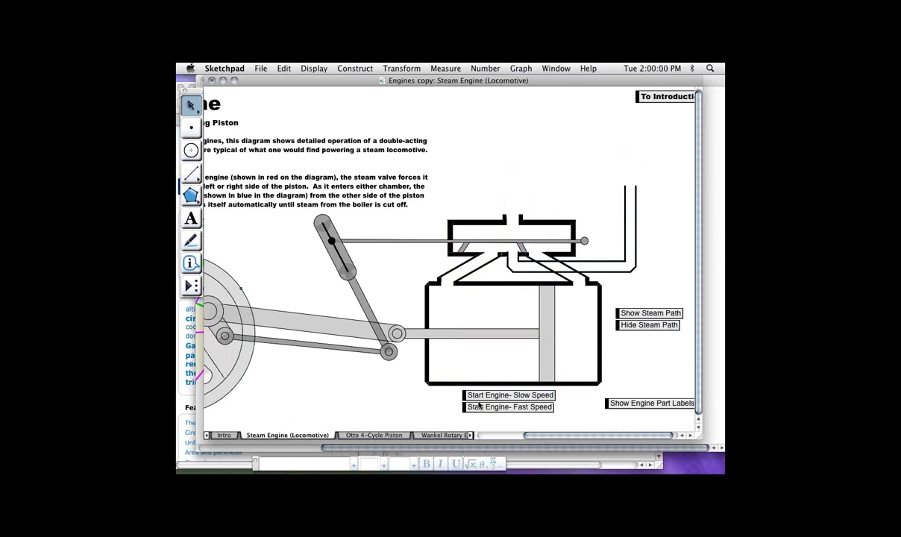
Bring the Trigometric Tracer(2).gsp sketch to the front and make its window narrower and taller
left_click(556, 67)
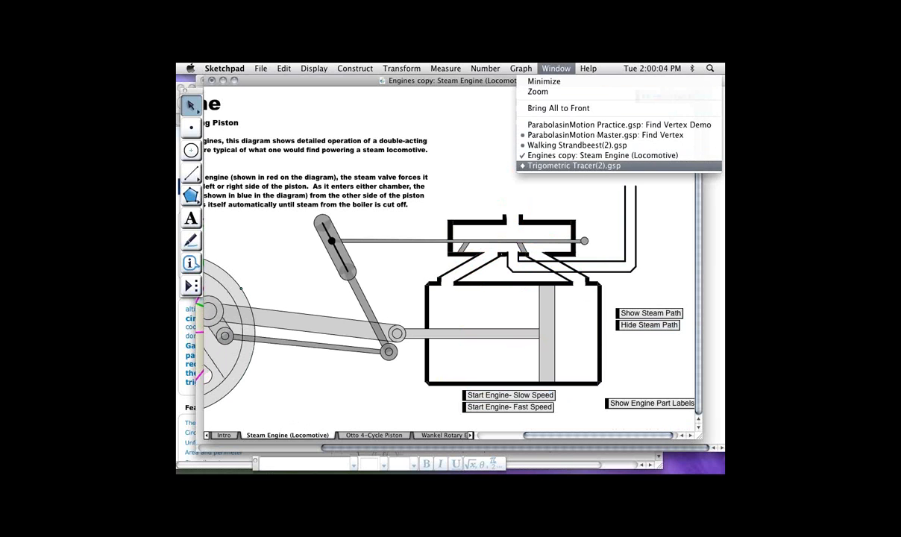
left_click(574, 164)
left_click_drag(522, 105, 506, 82)
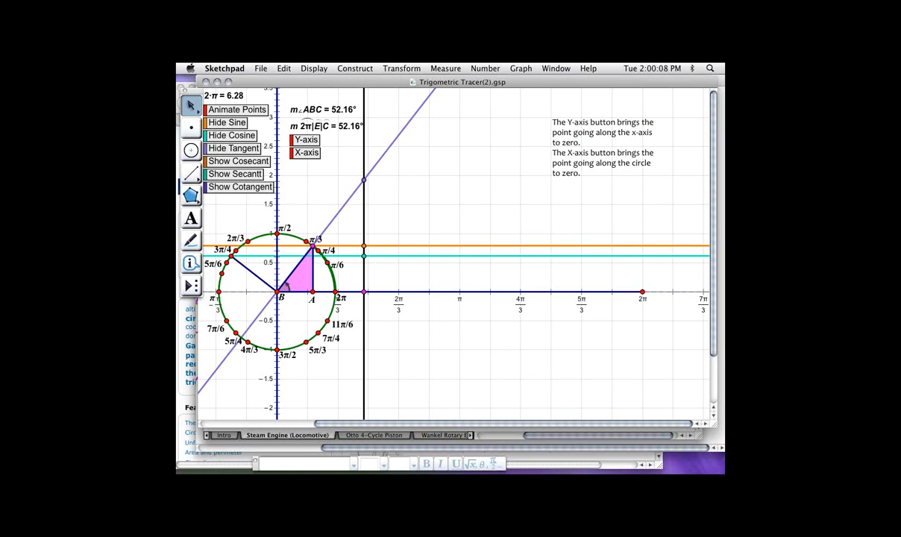
left_click_drag(713, 424, 604, 455)
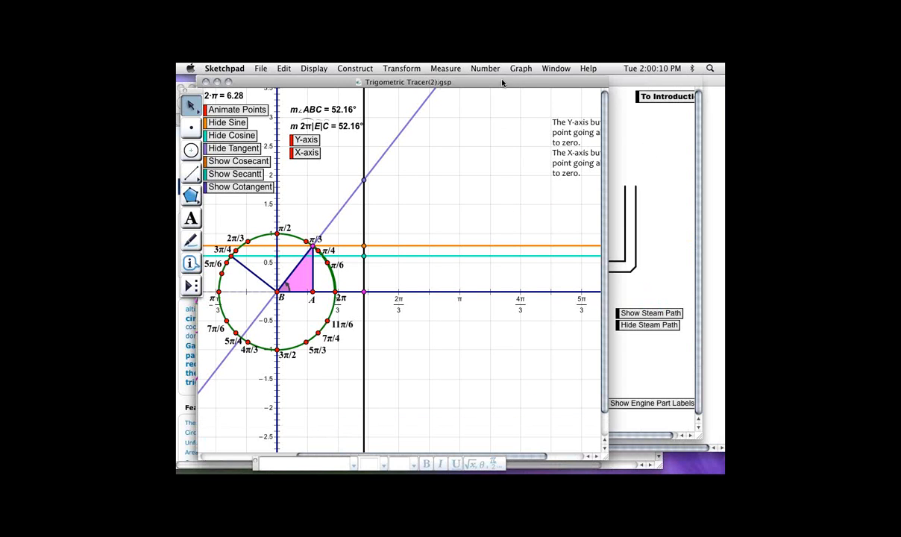
Move the Trigometric Tracer window clear of the toolbox, animate its points to trace the curves and widen the window
left_click_drag(501, 82, 542, 81)
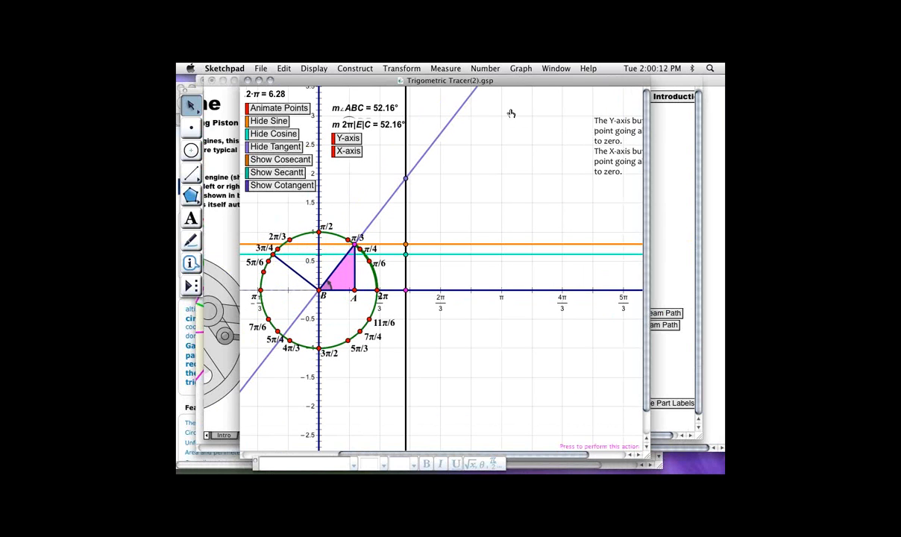
left_click(279, 109)
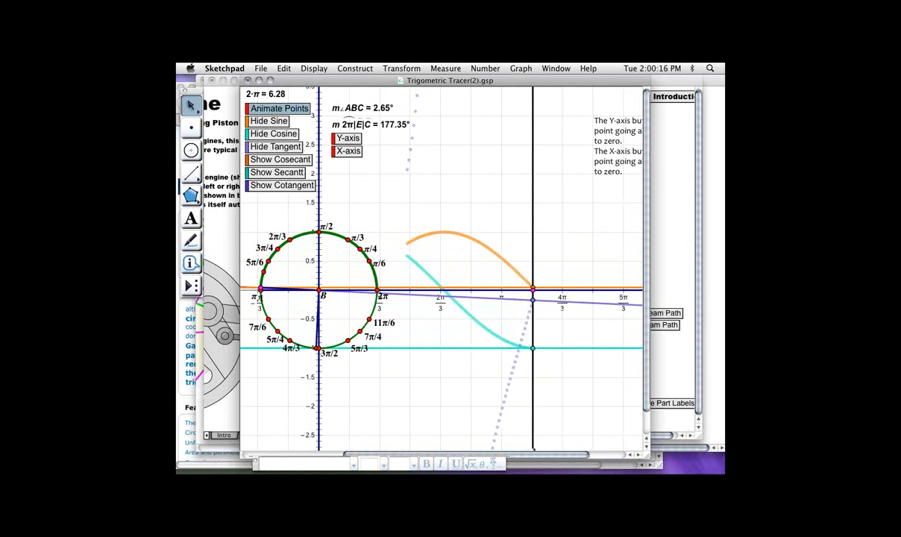
left_click_drag(647, 454, 688, 451)
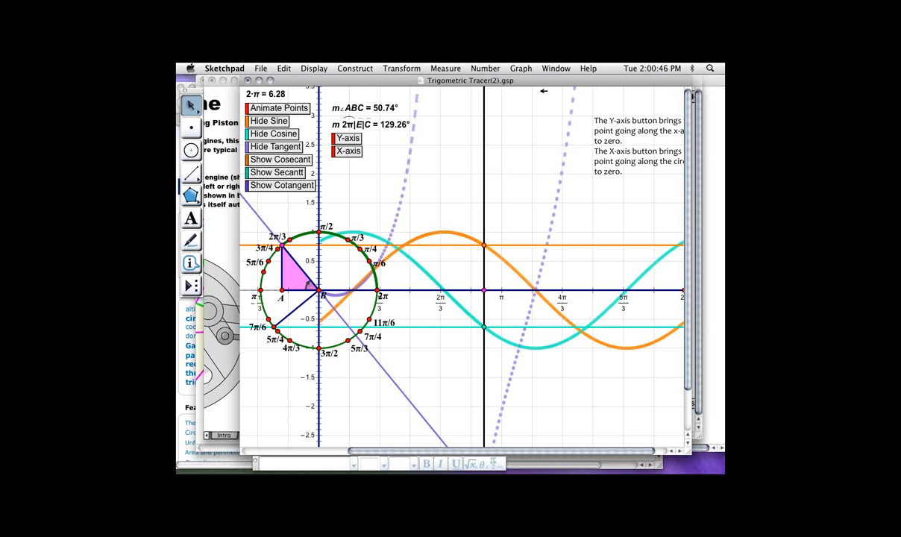
Switch back to the steam engine sketch and run the engine at fast speed with the steam path shown
key("super+grave")
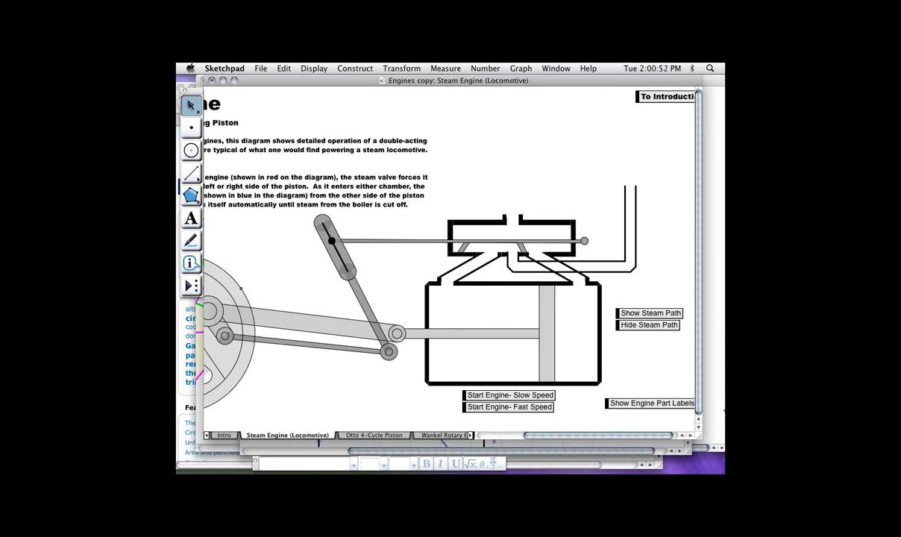
left_click(510, 407)
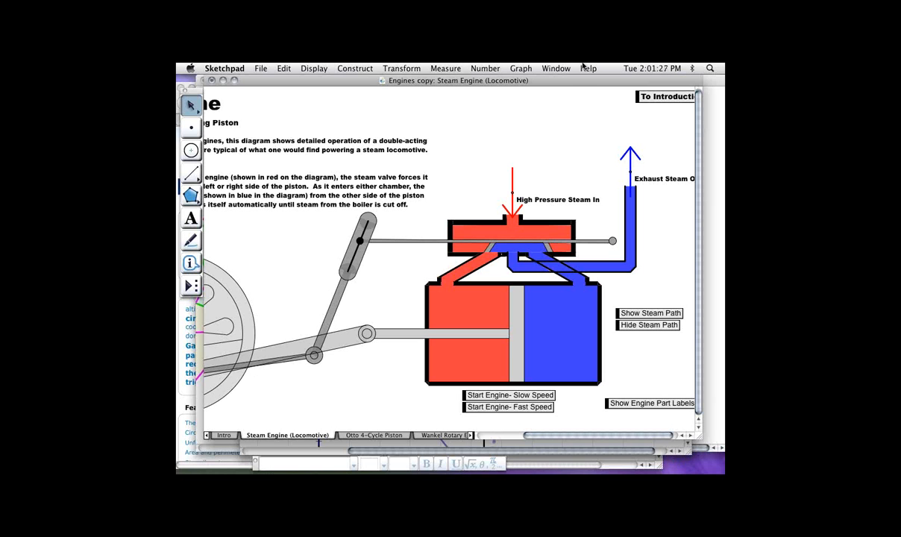
Move the steam engine, Trigometric Tracer and Walking Strandbeest windows down to uncover the ParabolasinMotion Master sketch behind them
left_click_drag(572, 81, 595, 122)
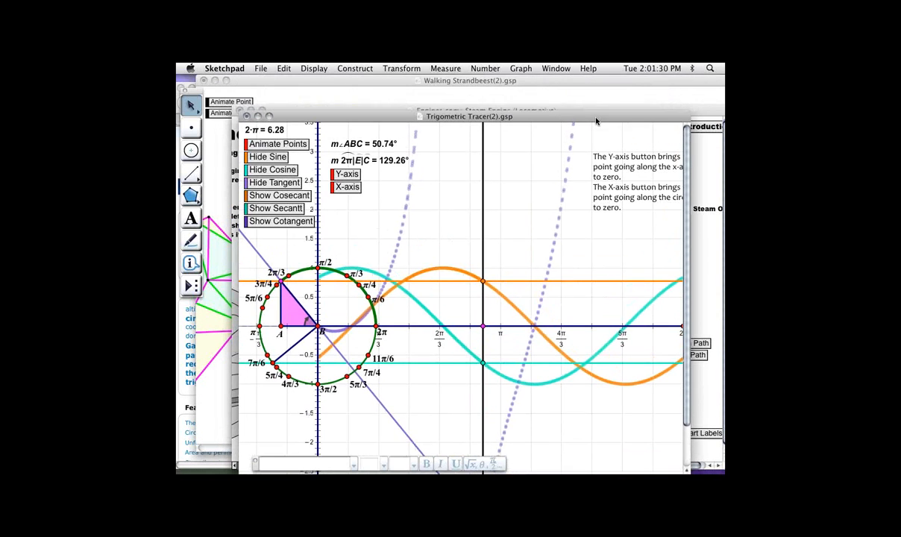
left_click(576, 82)
left_click_drag(583, 82, 608, 127)
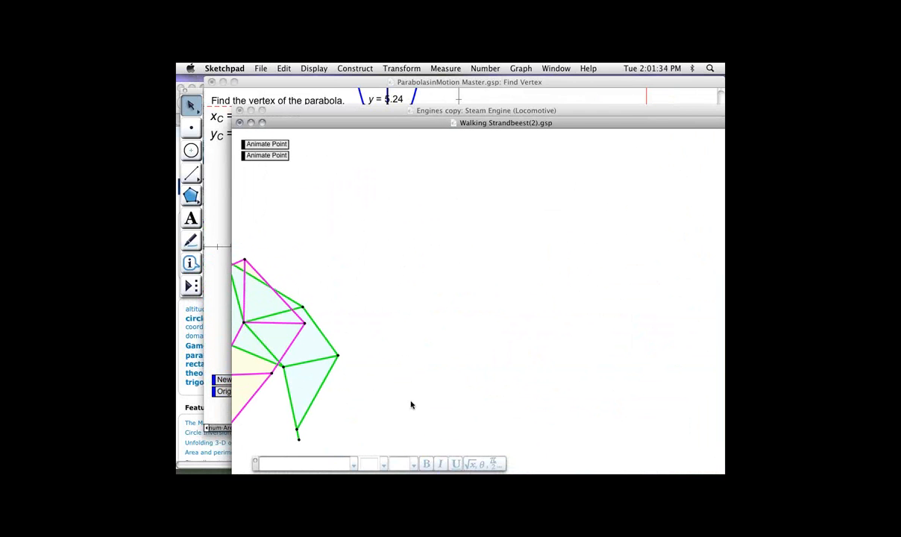
Switch to Firefox, expand the Secondary School and Advanced Topics categories on Sketch Exchange and list the Calculus sketches
key("super+Tab")
left_click_drag(492, 87, 534, 79)
left_click(258, 239)
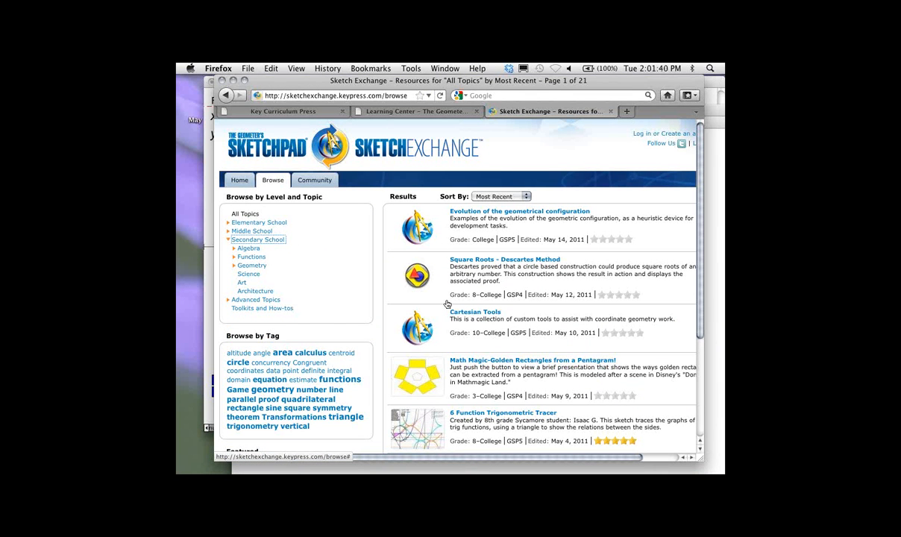
left_click(256, 299)
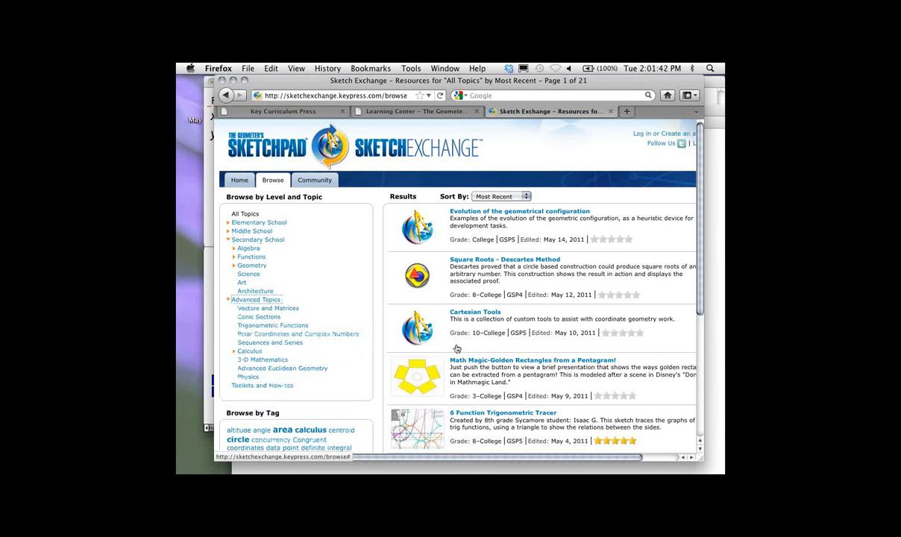
left_click(250, 351)
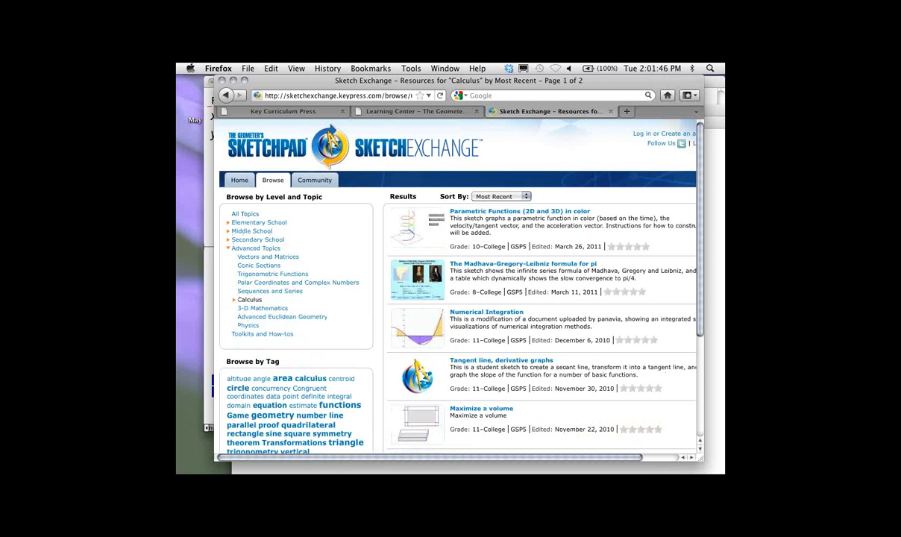
Look through both pages of the Calculus sketch results and return to the first page
scroll(458, 298, "down", 3)
scroll(459, 291, "down", 4)
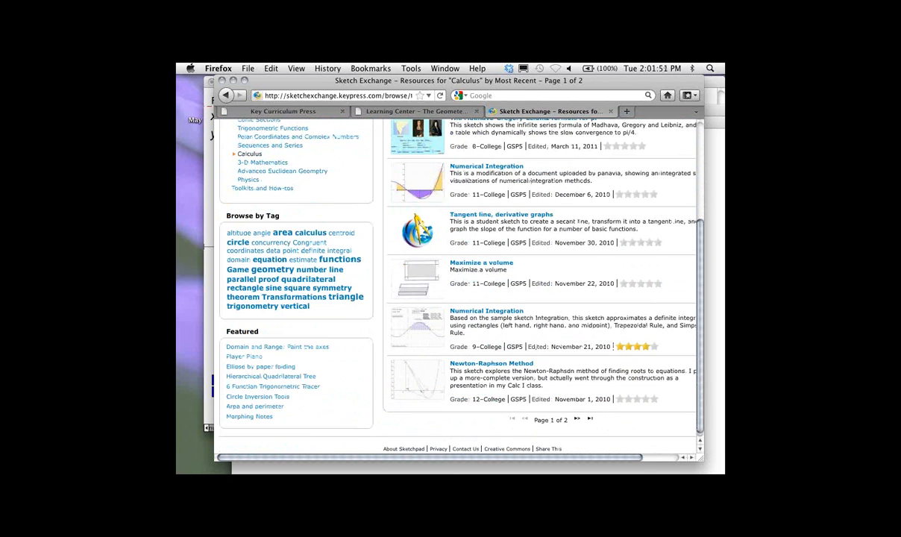
scroll(458, 291, "down", 1)
left_click(576, 414)
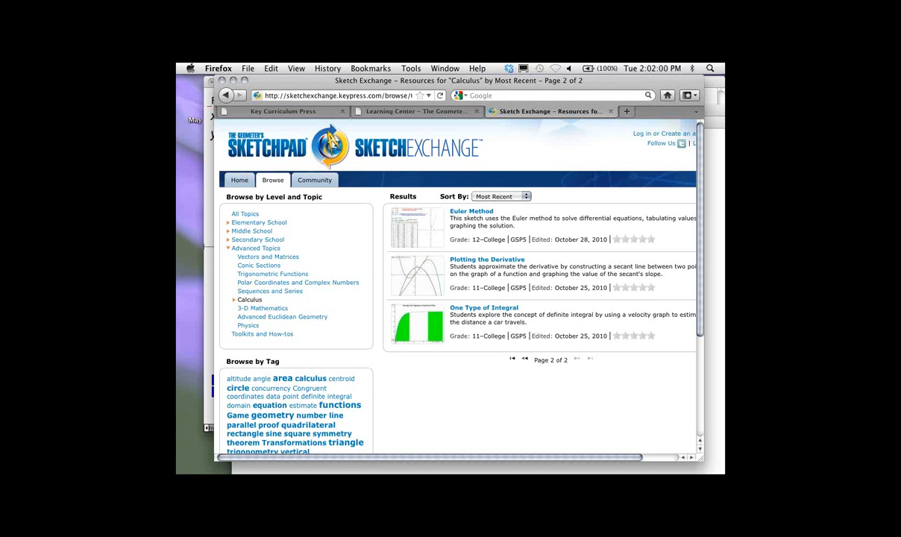
left_click(524, 359)
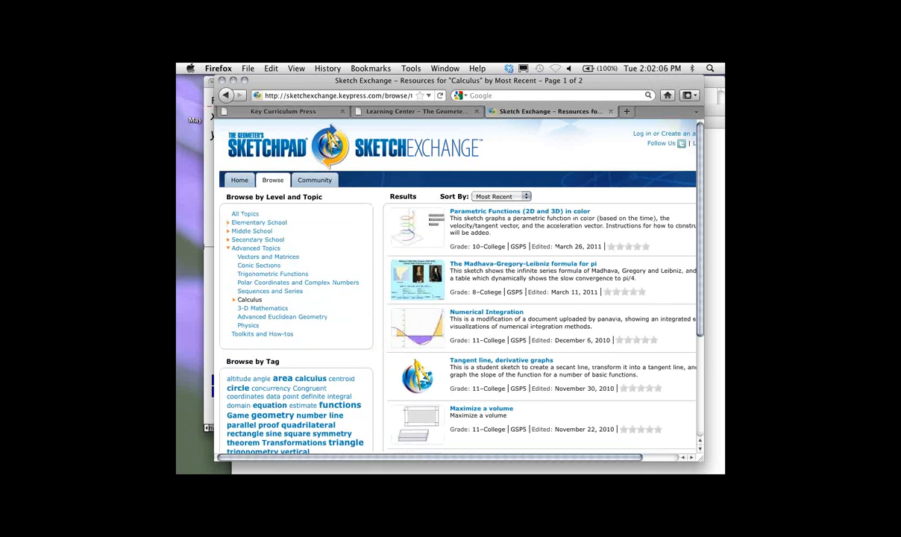
Shift the Firefox window slightly to the left and sort the Calculus sketches by version
left_click_drag(298, 80, 294, 81)
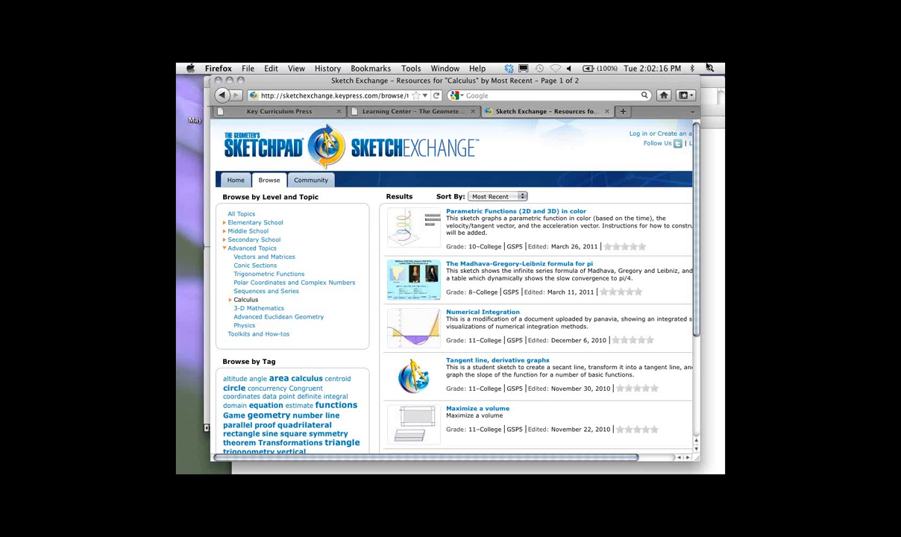
mouse_move(321, 81)
left_mouse_down()
mouse_move(261, 157)
mouse_move(351, 106)
mouse_move(344, 175)
mouse_move(308, 151)
mouse_move(307, 80)
left_mouse_up()
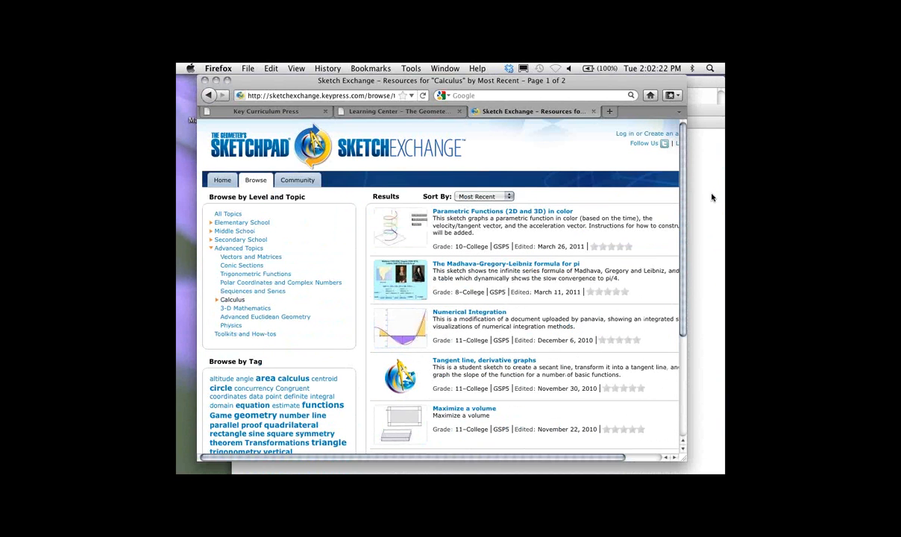
left_click(484, 197)
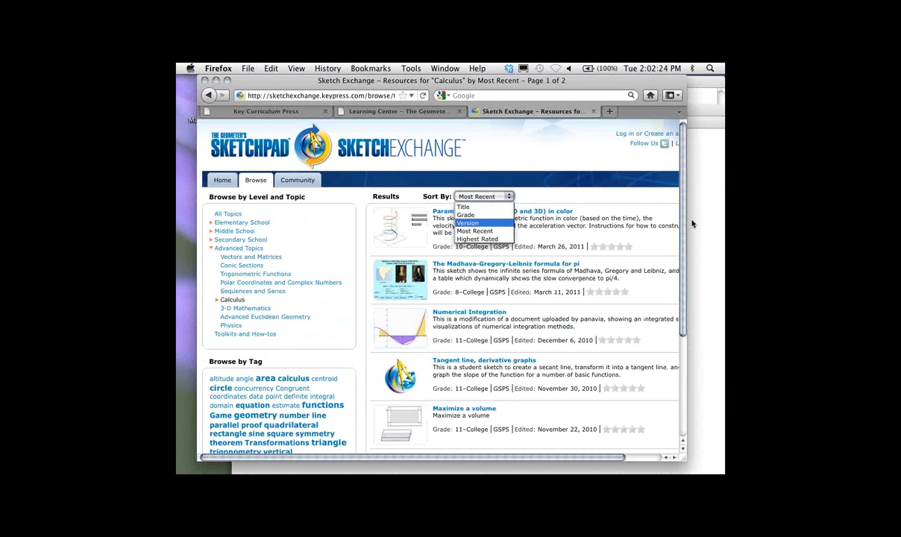
left_click(467, 223)
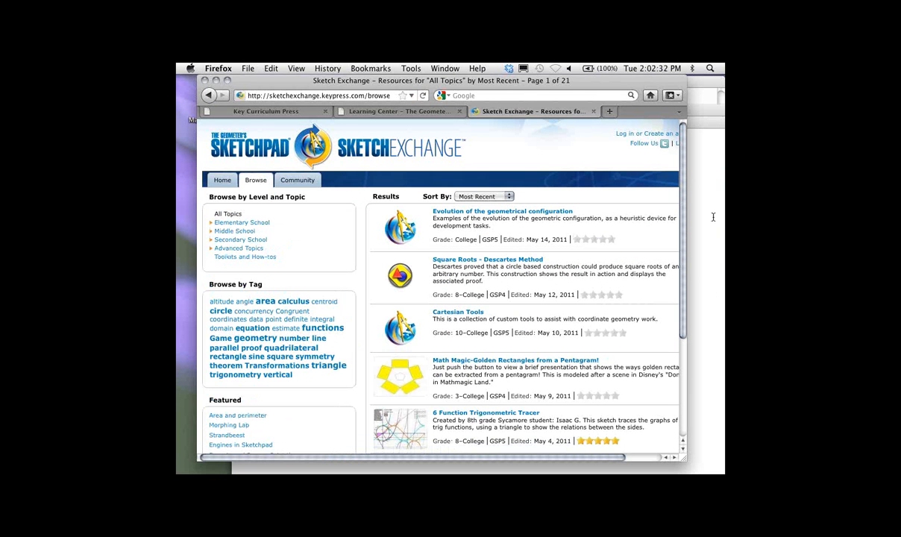
Sort the sketches listed for all topics by version and go to the last page of results
left_click(488, 197)
left_click(477, 223)
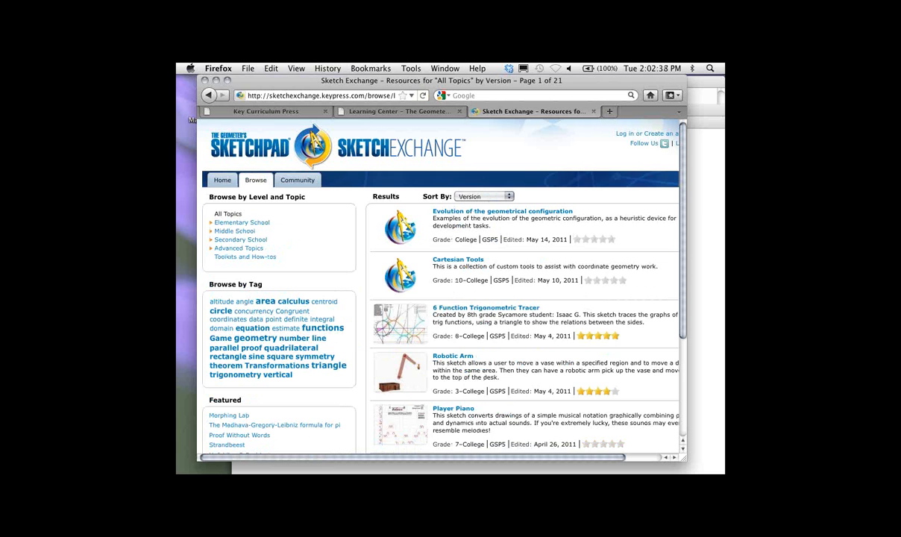
scroll(574, 419, "down", 5)
left_click(575, 419)
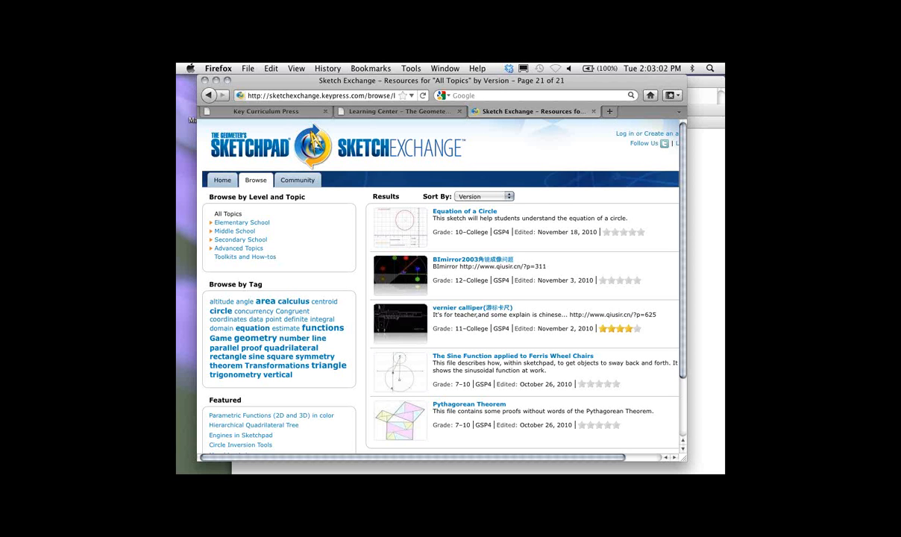
Move the Firefox window down, switch to Sketchpad's steam engine sketch and reposition its window just below the ParabolasinMotion Master title bar
left_click_drag(442, 80, 433, 147)
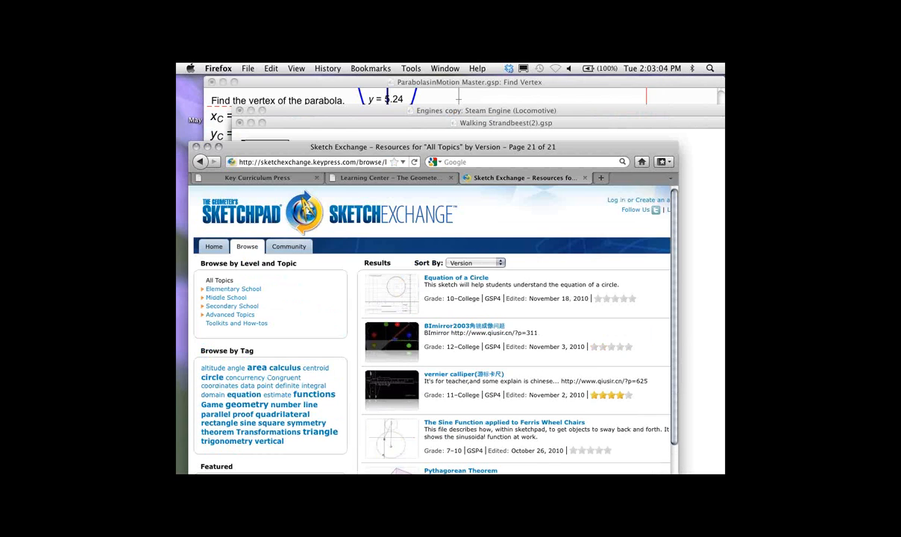
left_click(433, 110)
left_click_drag(433, 111, 395, 80)
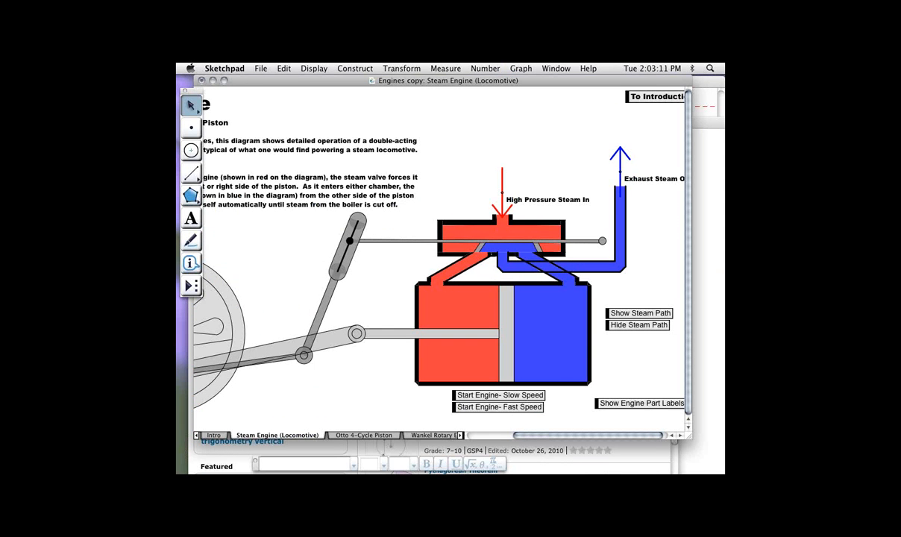
left_click_drag(447, 82, 460, 96)
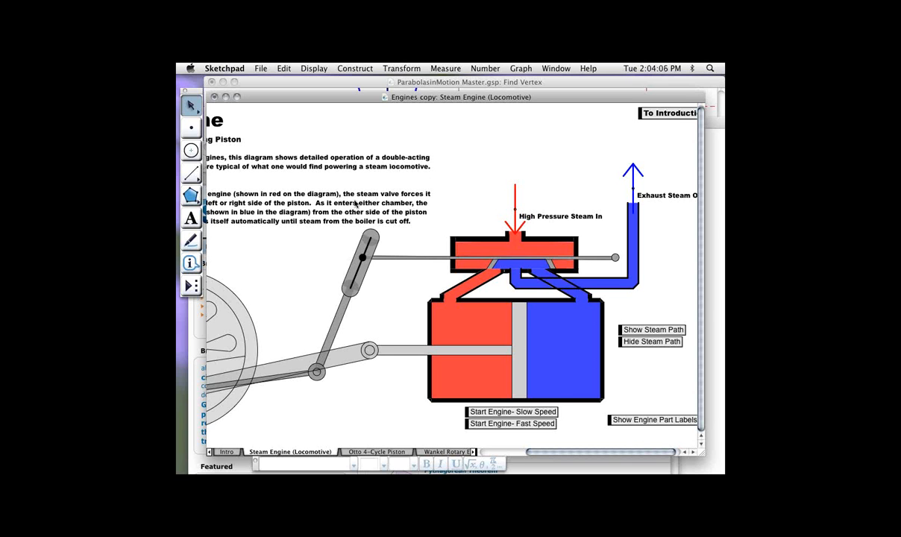
Close the steam engine, Walking Strandbeest and Trigometric Tracer sketches in Sketchpad without saving their changes
key("super+Tab")
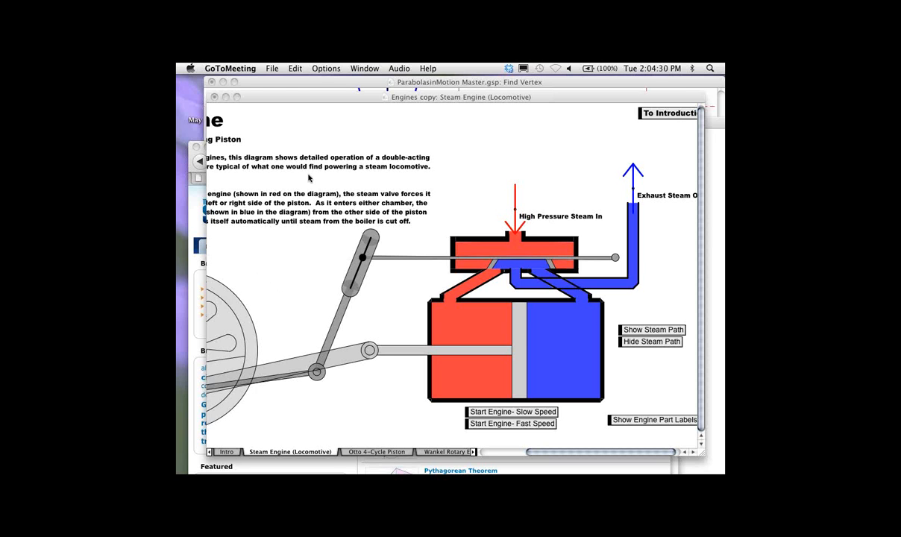
left_click(565, 119)
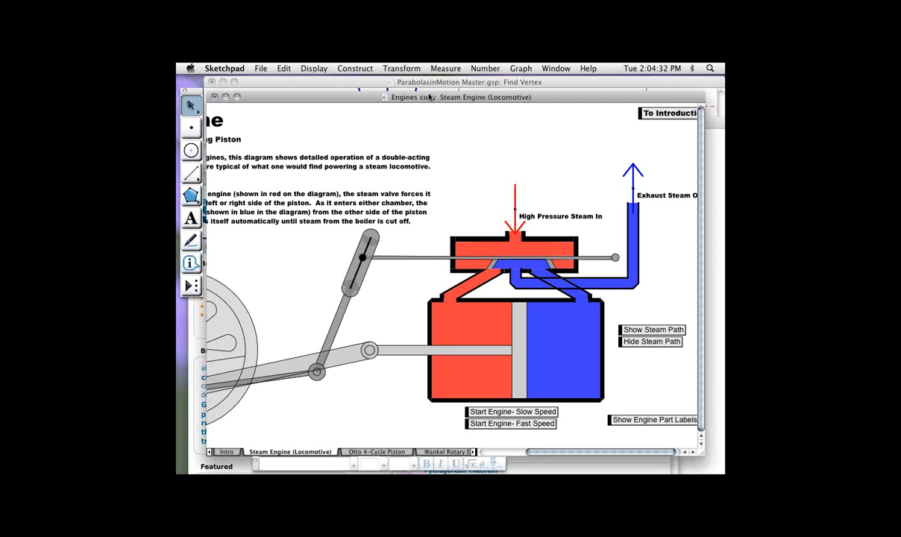
key("super+w")
key("super+d")
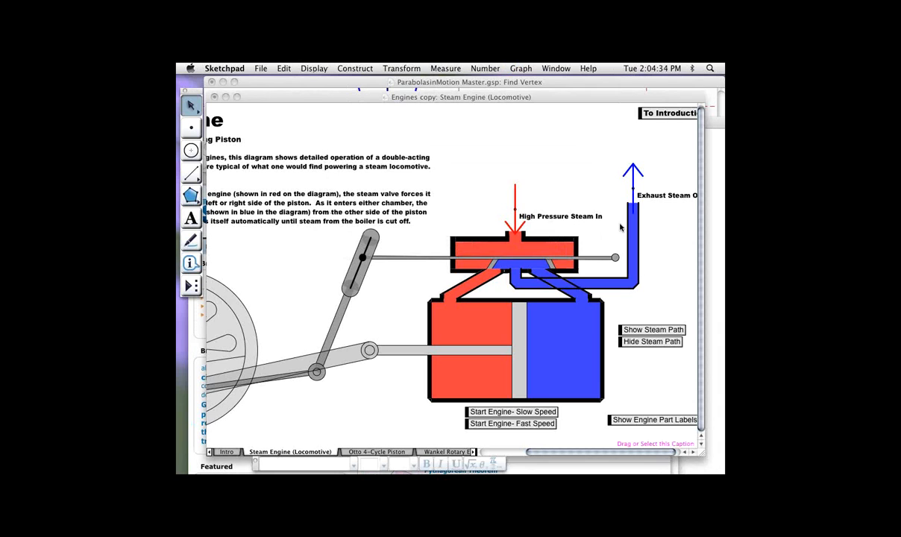
key("super+w")
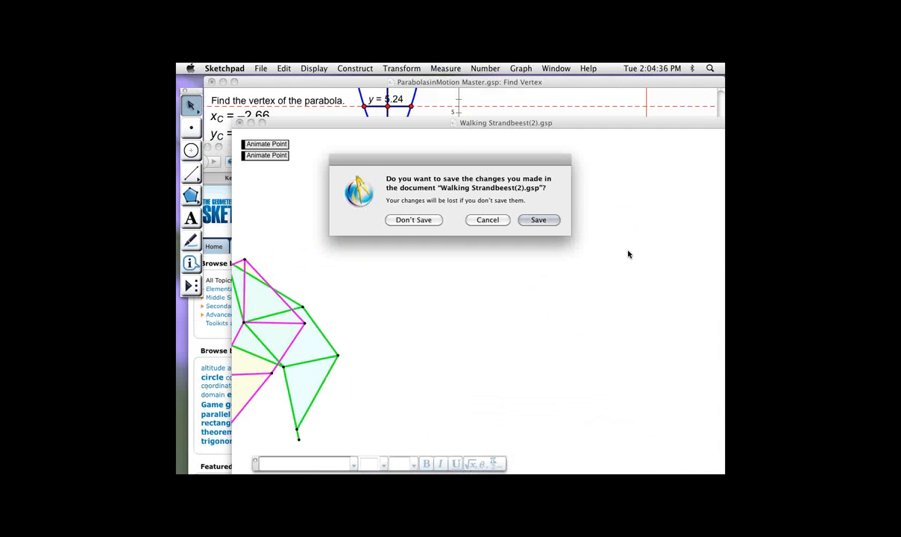
key("super+d")
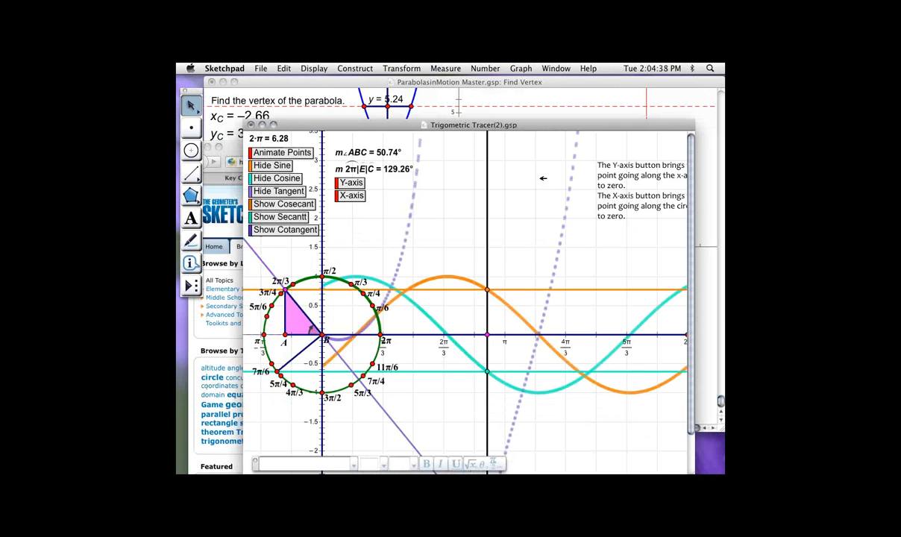
key("super+w")
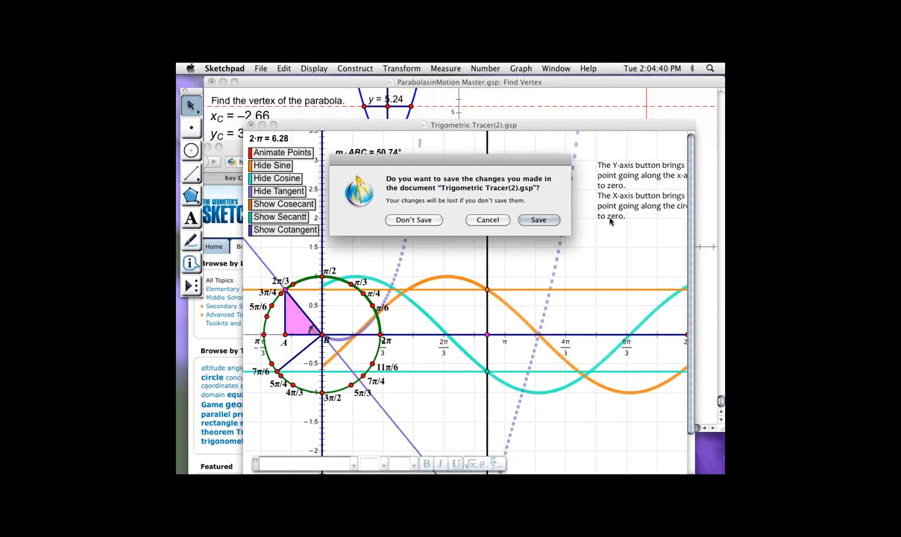
key("super+d")
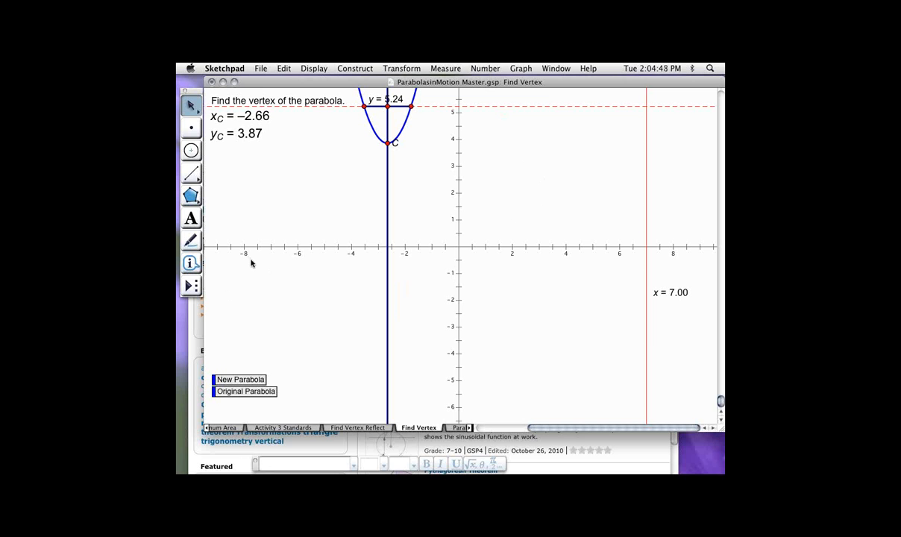
Open the Title page of the ParabolasinMotion Master sketch and start its parabola animation
scroll(423, 431, "left", 10)
scroll(423, 431, "left", 10)
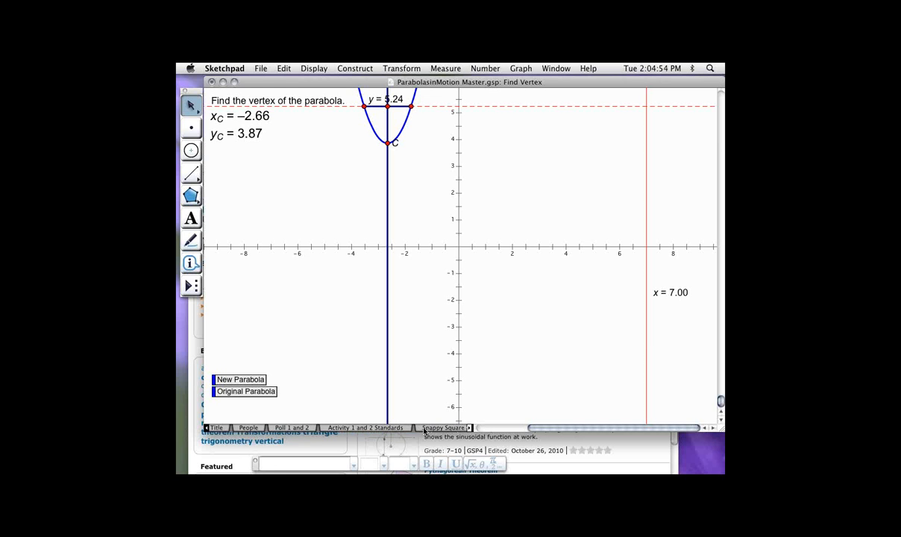
left_click(216, 428)
left_click(225, 111)
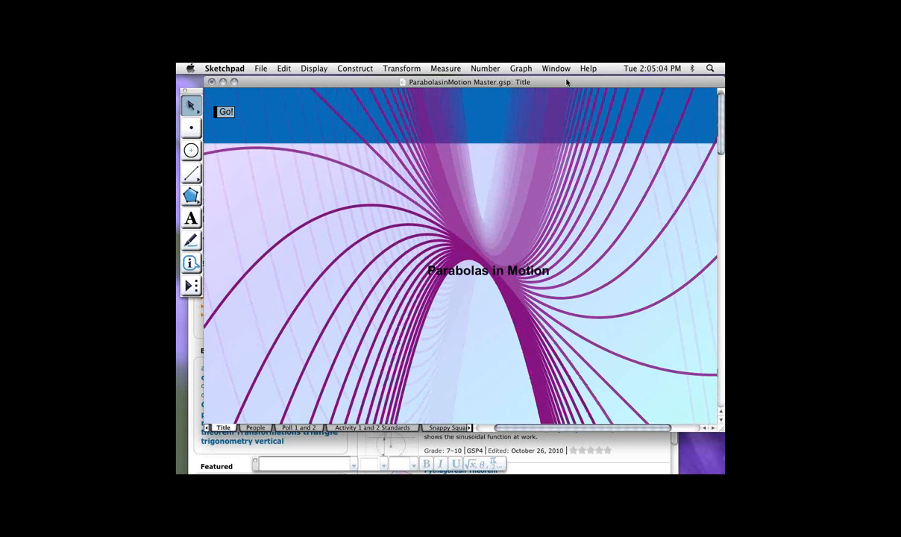
left_click(314, 69)
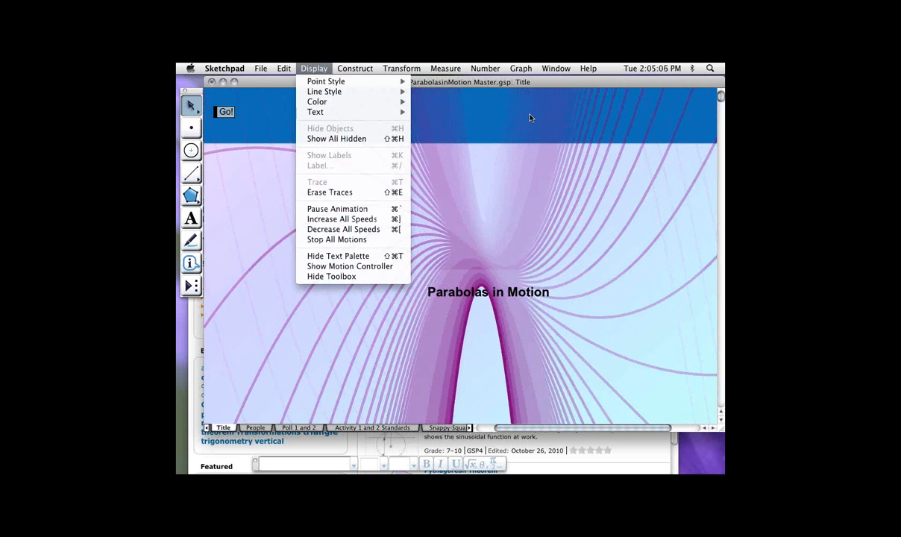
left_click(498, 178)
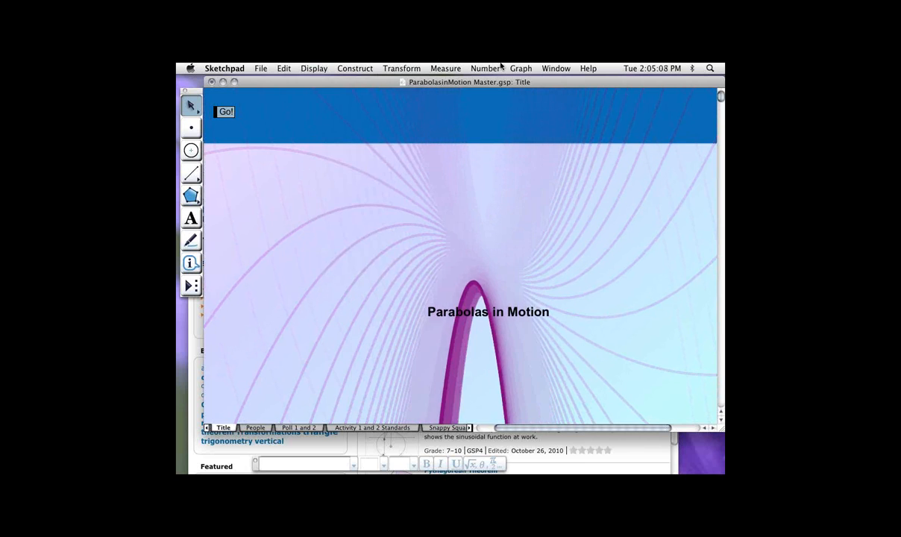
left_click(284, 69)
mouse_move(262, 68)
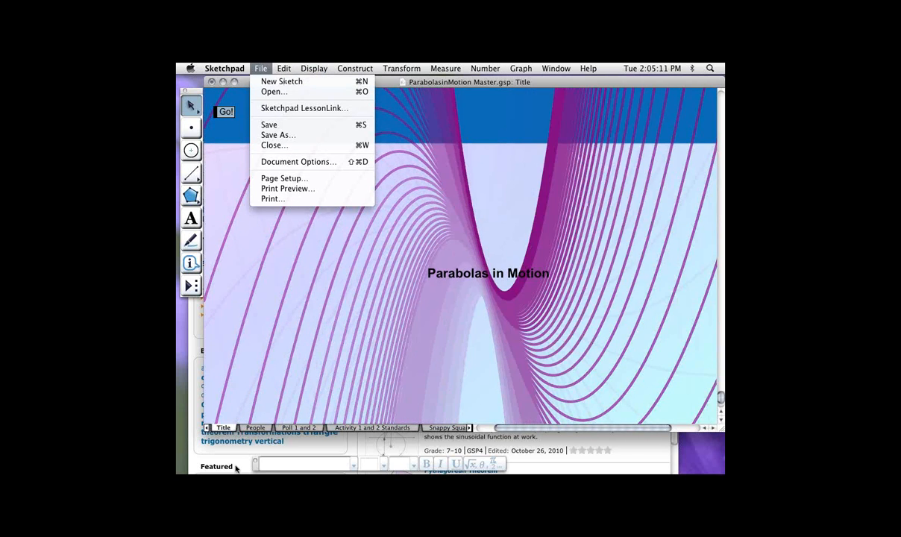
Switch to GoToMeeting with the parabola animation left running
key("super+Tab")
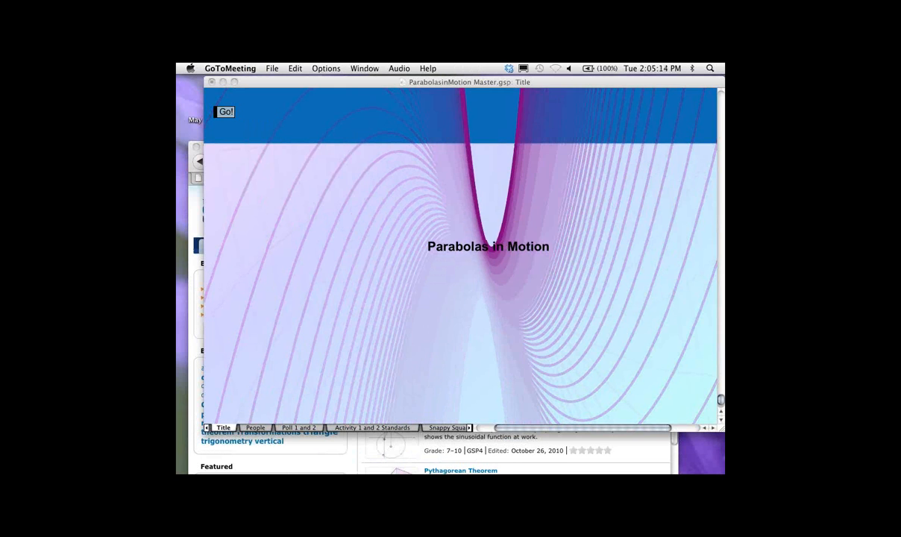